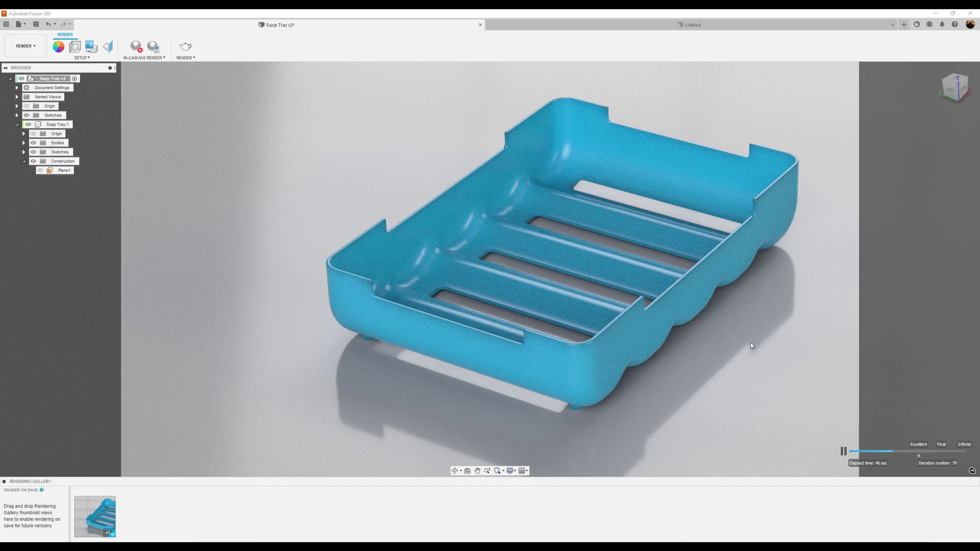
Step: Return the rendered soap tray document to the Design workspace and switch to the empty untitled design
{"action": "left_click", "coordinate": [25, 46]}
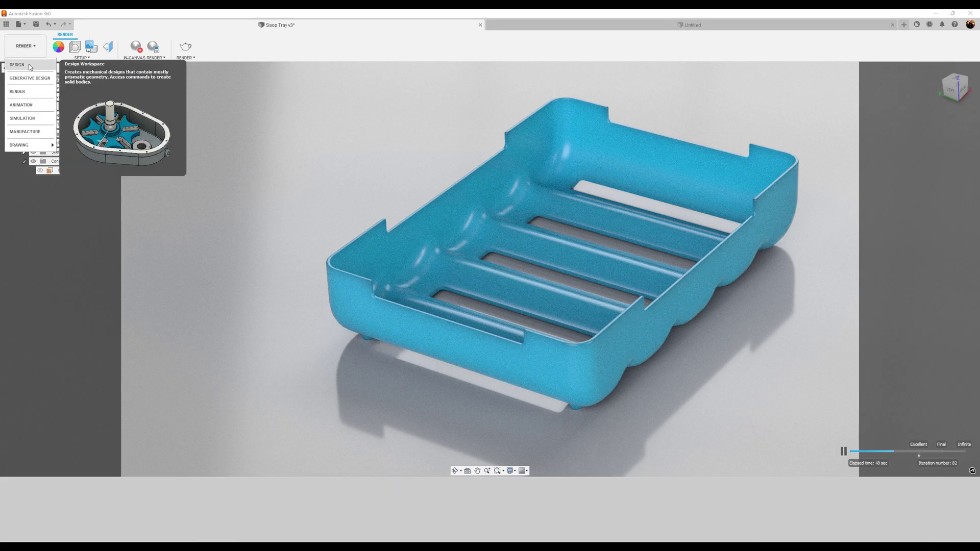
{"action": "left_click", "coordinate": [20, 65]}
{"action": "left_click", "coordinate": [666, 26]}
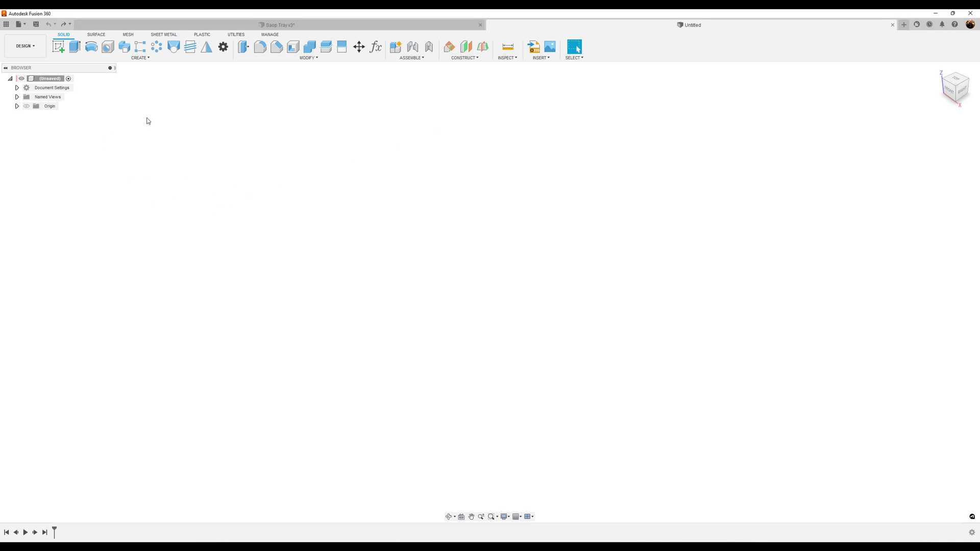
Step: Create a new standard internal component named Soap Tray under the root of the design
{"action": "right_click", "coordinate": [44, 79]}
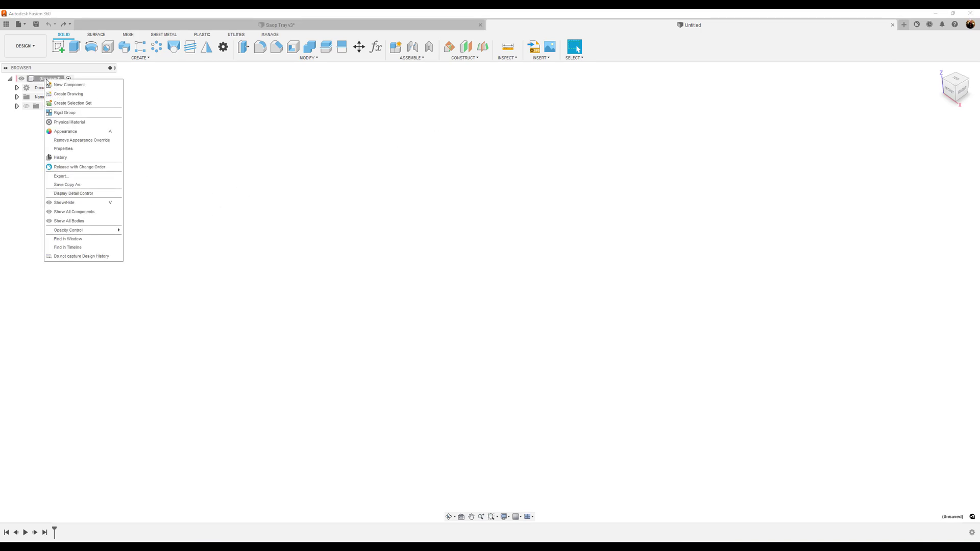
{"action": "left_click", "coordinate": [66, 85]}
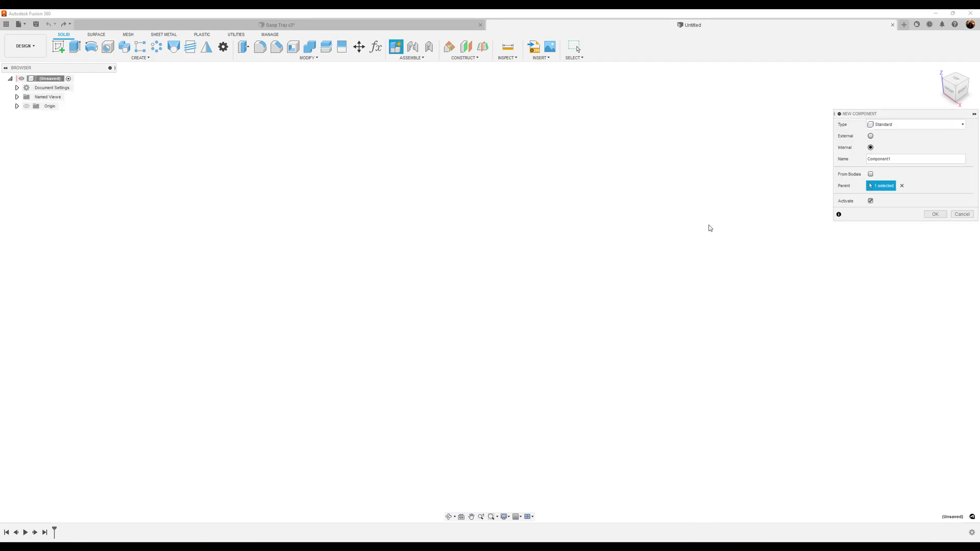
{"action": "left_click", "coordinate": [921, 159]}
{"action": "left_click_drag", "start_coordinate": [921, 159], "coordinate": [802, 157]}
{"action": "type", "text": "Soap Tray"}
{"action": "left_click", "coordinate": [935, 214]}
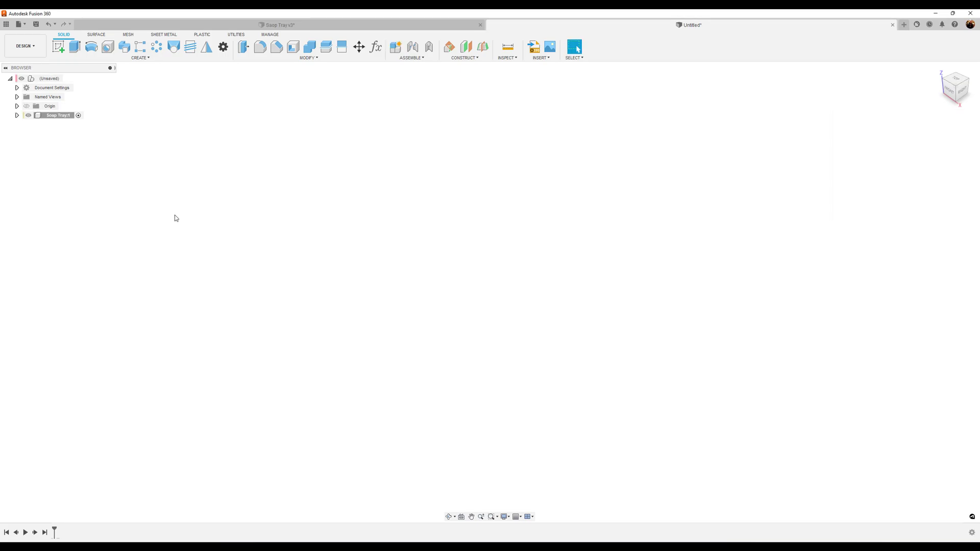
Step: Start a sketch on the horizontal XY origin plane, seen from the top
{"action": "left_click", "coordinate": [58, 47]}
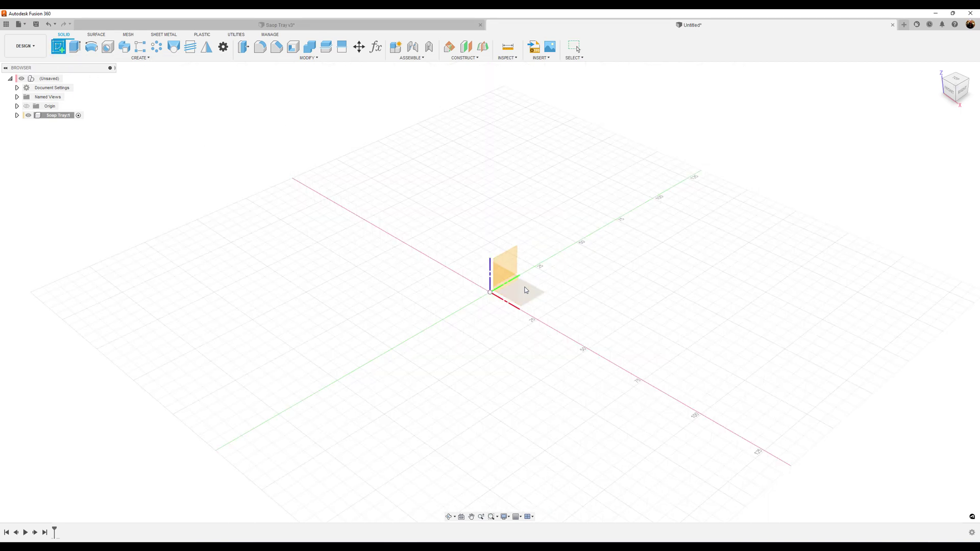
{"action": "left_click", "coordinate": [958, 80]}
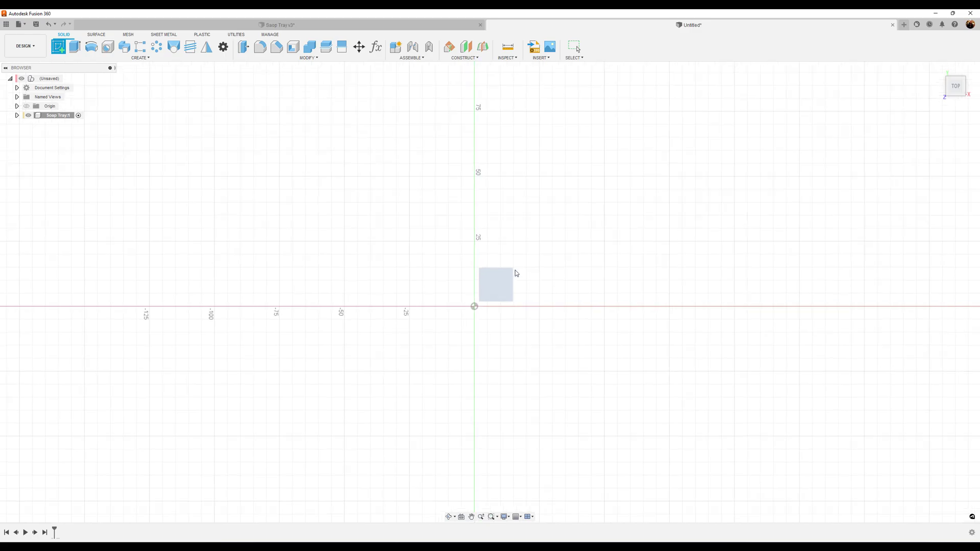
{"action": "left_click", "coordinate": [515, 271]}
Step: Draw a center rectangle on the origin, 50 mm wide and 35 mm high, and finish the sketch
{"action": "left_click", "coordinate": [76, 48]}
{"action": "left_click", "coordinate": [75, 47]}
{"action": "left_click", "coordinate": [465, 314]}
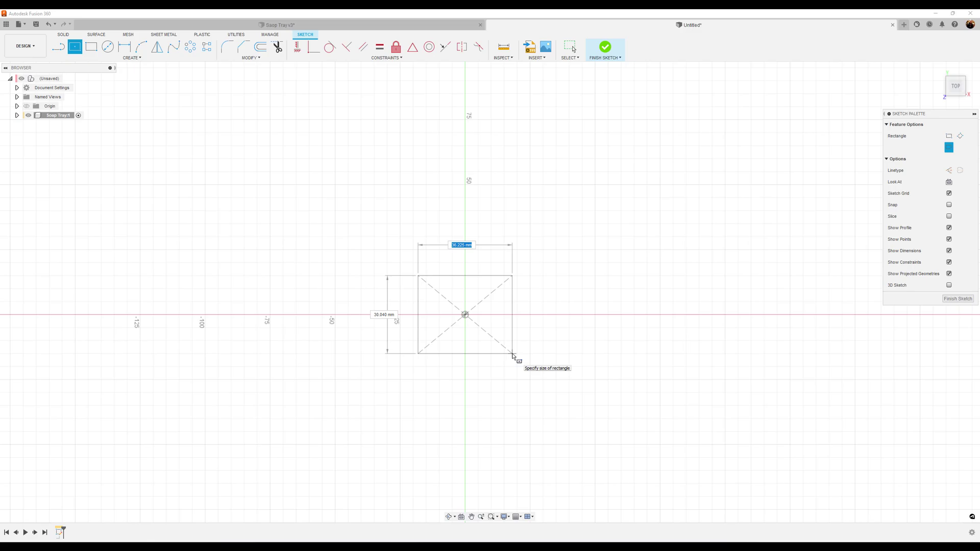
{"action": "type", "text": "50"}
{"action": "key", "text": "Tab"}
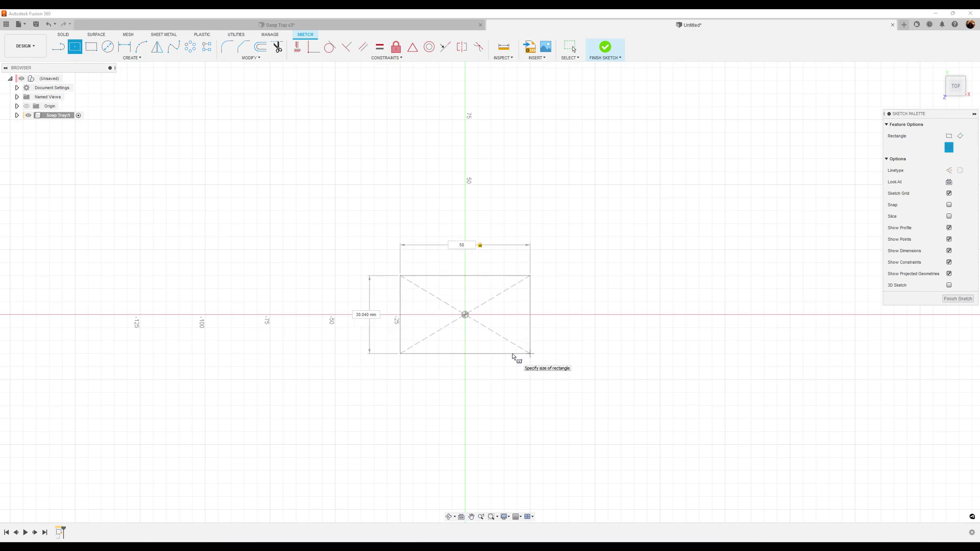
{"action": "key", "text": "Tab"}
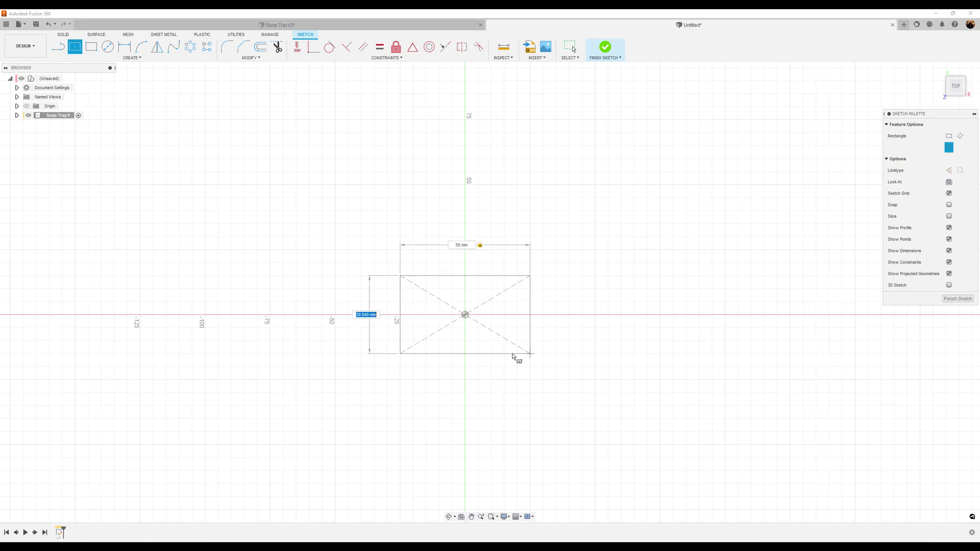
{"action": "type", "text": "35"}
{"action": "key", "text": "Tab"}
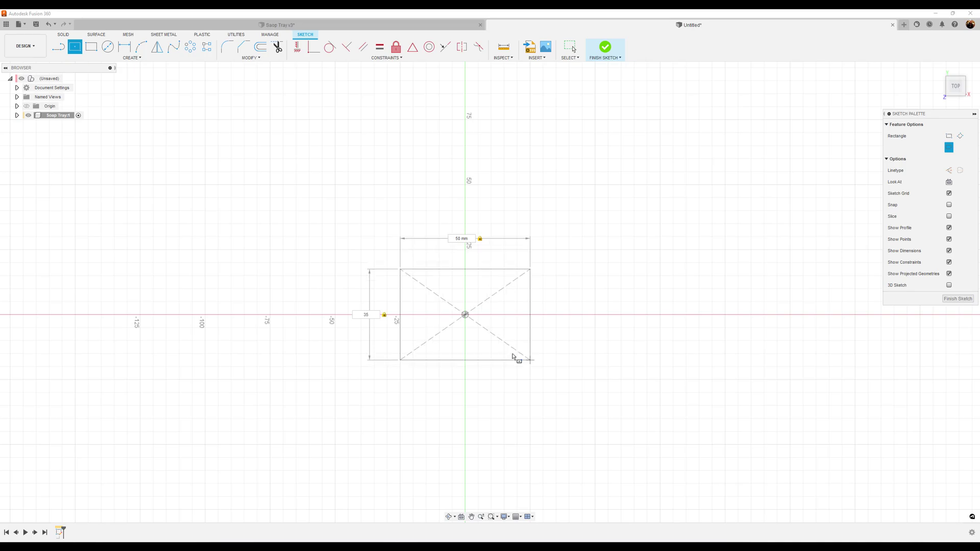
{"action": "key", "text": "Return"}
{"action": "key", "text": "Escape"}
{"action": "scroll", "coordinate": [583, 346], "scroll_direction": "up", "scroll_amount": 2}
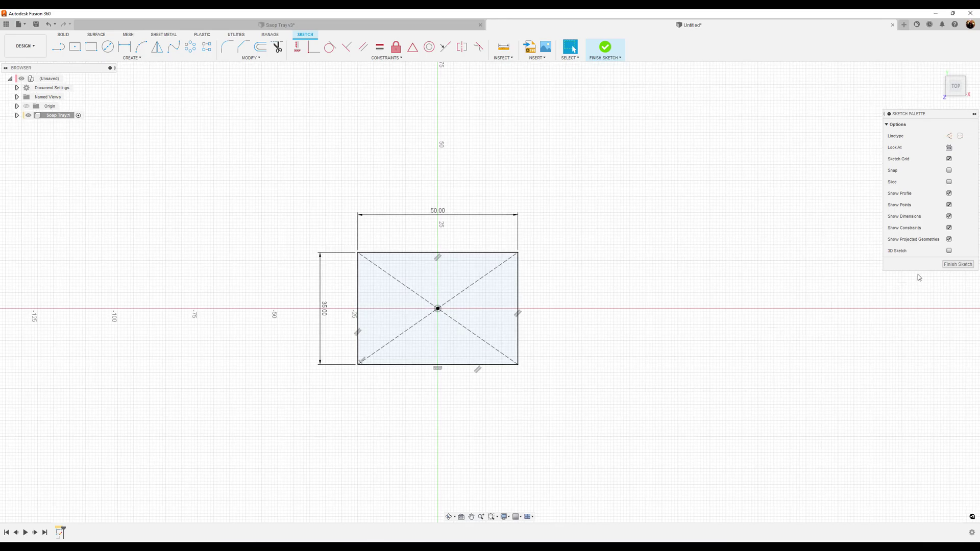
{"action": "left_click", "coordinate": [957, 263]}
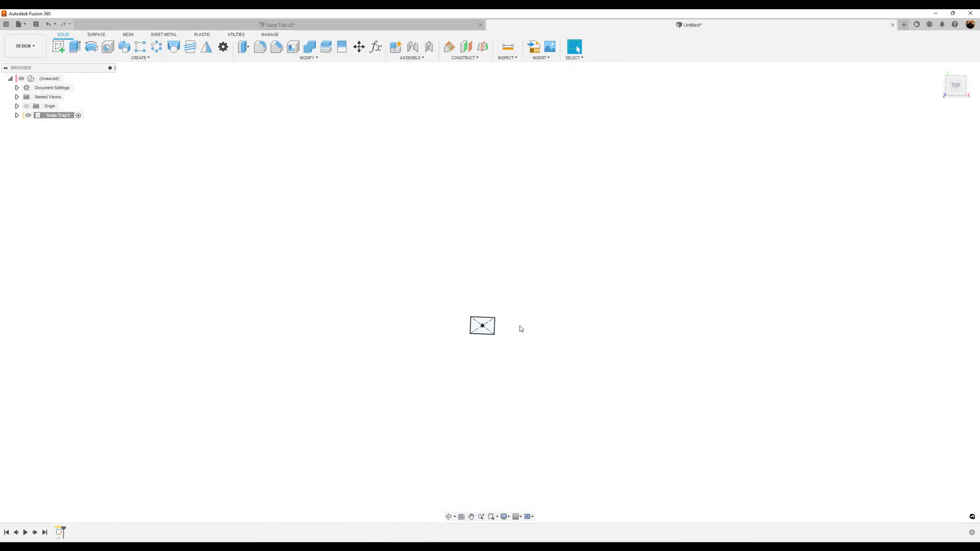
Step: Extrude the rectangle profile 10 mm upward as a new body
{"action": "scroll", "coordinate": [492, 310], "scroll_direction": "up", "scroll_amount": 10}
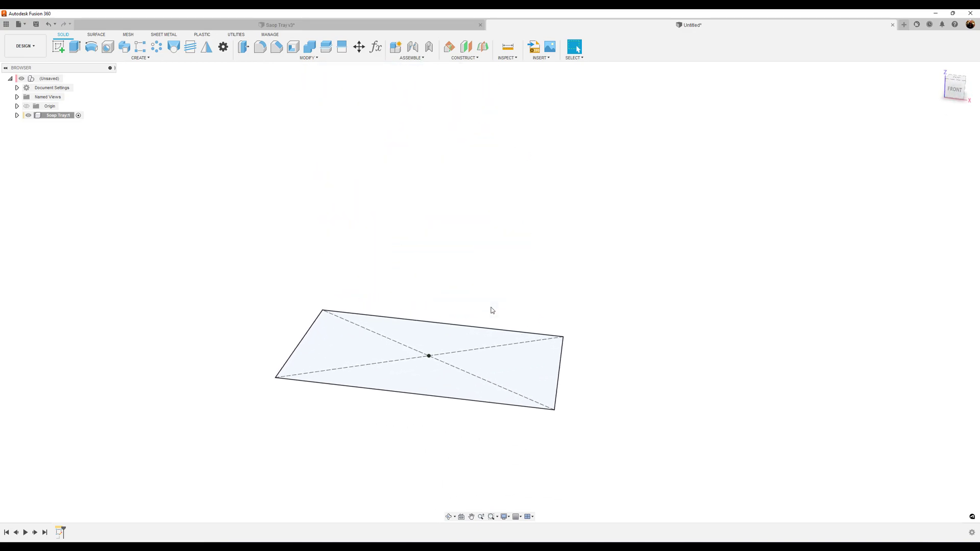
{"action": "left_click", "coordinate": [75, 47]}
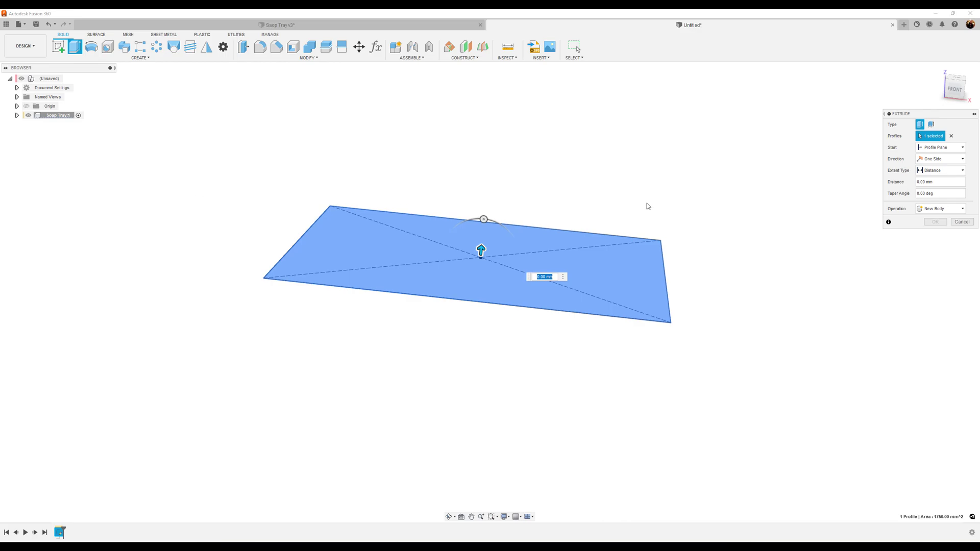
{"action": "type", "text": "10"}
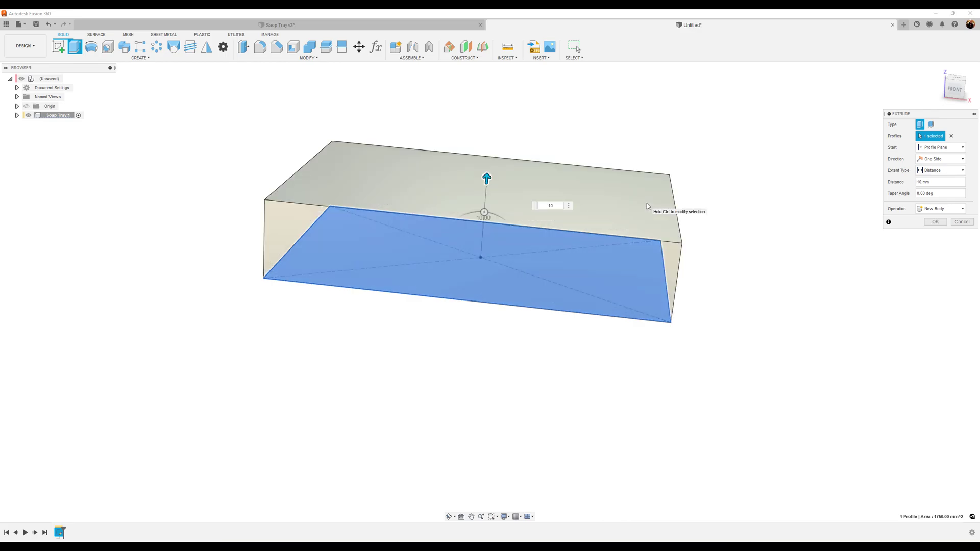
{"action": "left_click", "coordinate": [935, 222]}
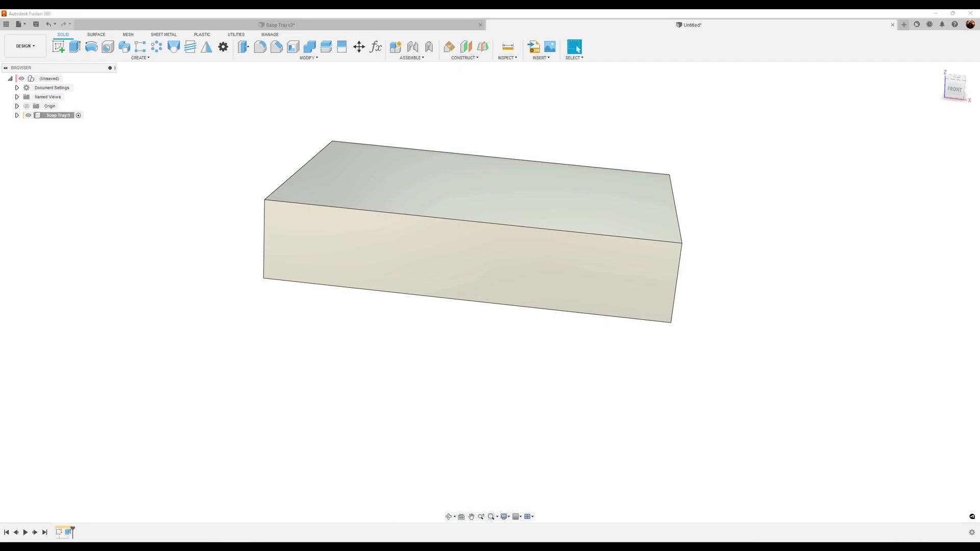
Step: Face the block from the front and set the camera to Perspective with Ortho Faces
{"action": "left_click", "coordinate": [861, 352]}
{"action": "mouse_move", "coordinate": [953, 145]}
{"action": "middle_mouse_down", "text": "shift"}
{"action": "mouse_move", "coordinate": [916, 158]}
{"action": "mouse_move", "coordinate": [940, 103]}
{"action": "middle_mouse_up", "text": "shift"}
{"action": "left_click", "coordinate": [955, 91]}
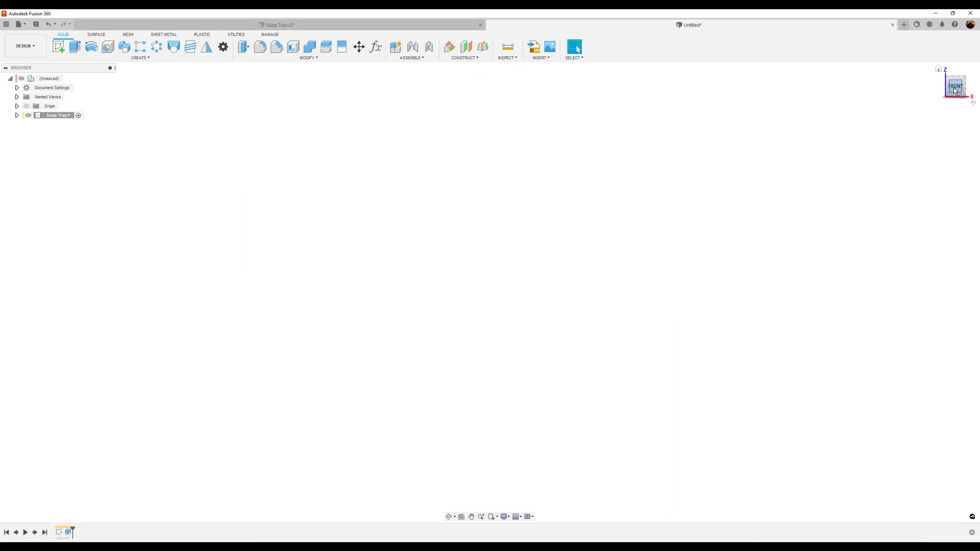
{"action": "middle_click_drag", "start_coordinate": [714, 273], "coordinate": [710, 498]}
{"action": "scroll", "coordinate": [689, 325], "scroll_direction": "down", "scroll_amount": 7}
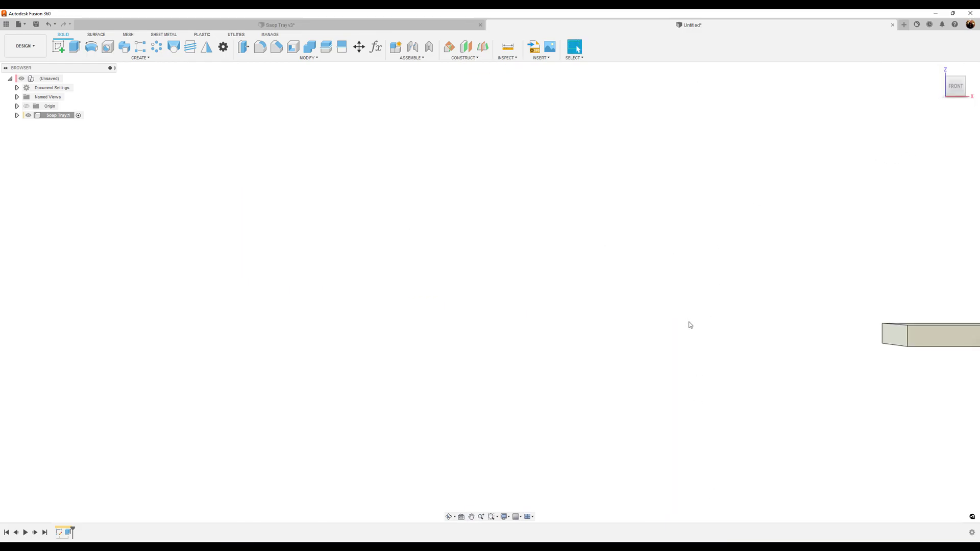
{"action": "middle_click_drag", "start_coordinate": [722, 321], "coordinate": [660, 308]}
{"action": "scroll", "coordinate": [596, 290], "scroll_direction": "up", "scroll_amount": 5}
{"action": "middle_click_drag", "start_coordinate": [595, 291], "coordinate": [717, 289]}
{"action": "left_click", "coordinate": [505, 516]}
{"action": "mouse_move", "coordinate": [561, 489]}
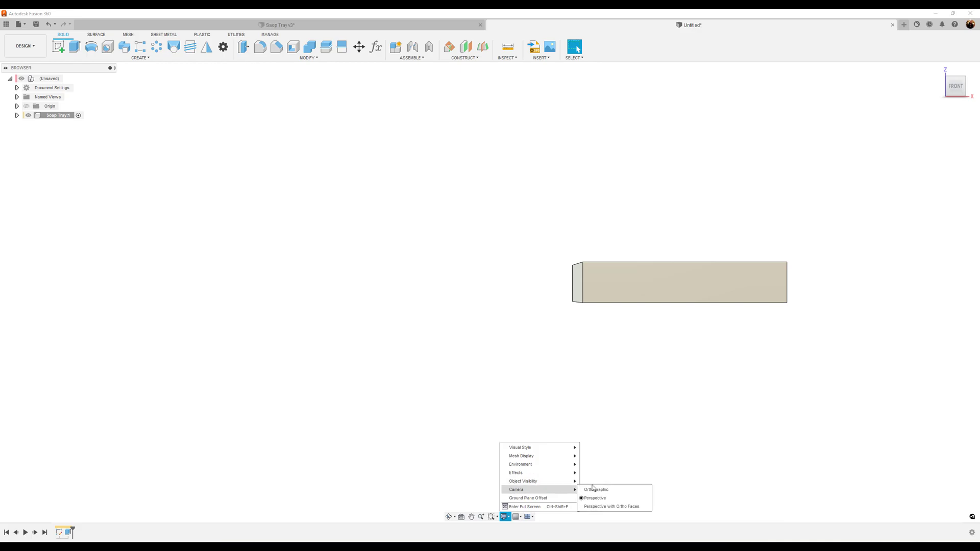
{"action": "left_click", "coordinate": [608, 507]}
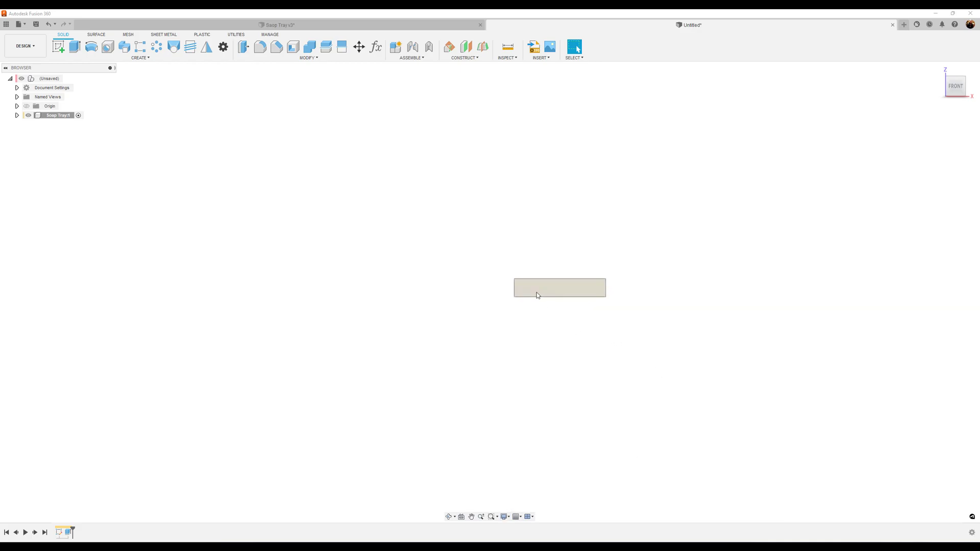
Step: Start a new sketch on the XZ origin plane that runs through the middle of the block
{"action": "scroll", "coordinate": [539, 294], "scroll_direction": "up", "scroll_amount": 5}
{"action": "middle_click_drag", "start_coordinate": [884, 275], "coordinate": [773, 274]}
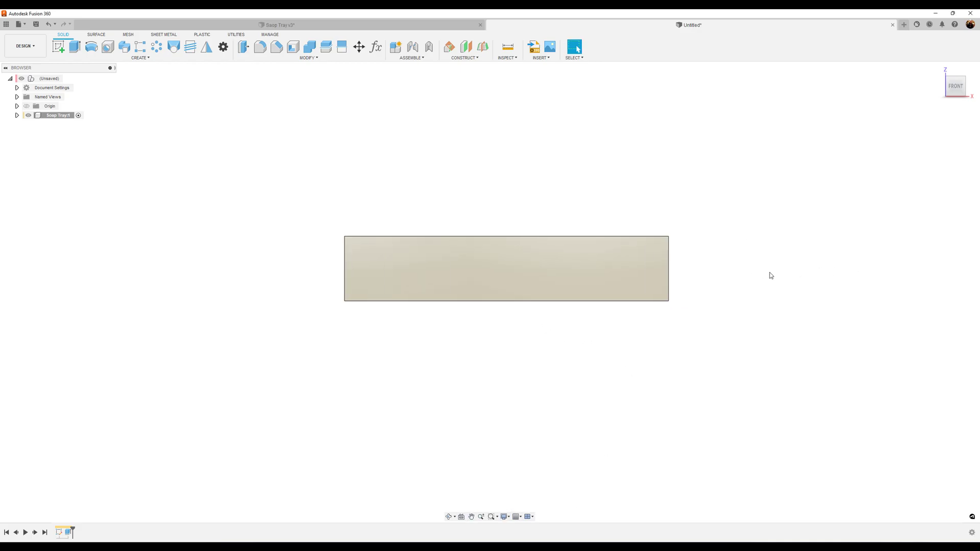
{"action": "scroll", "coordinate": [774, 274], "scroll_direction": "up", "scroll_amount": 3}
{"action": "middle_click_drag", "start_coordinate": [711, 264], "coordinate": [776, 264]}
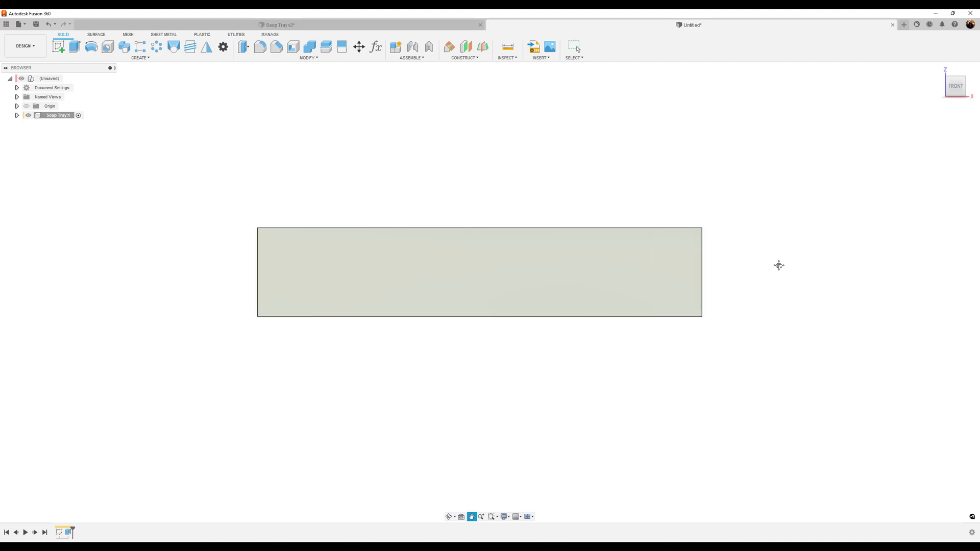
{"action": "left_click", "coordinate": [61, 47]}
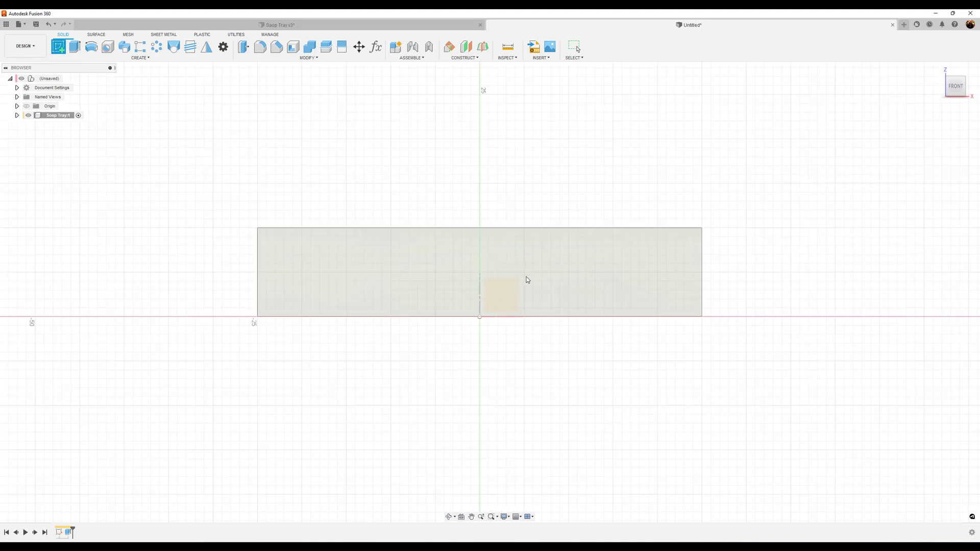
{"action": "left_click", "coordinate": [495, 300]}
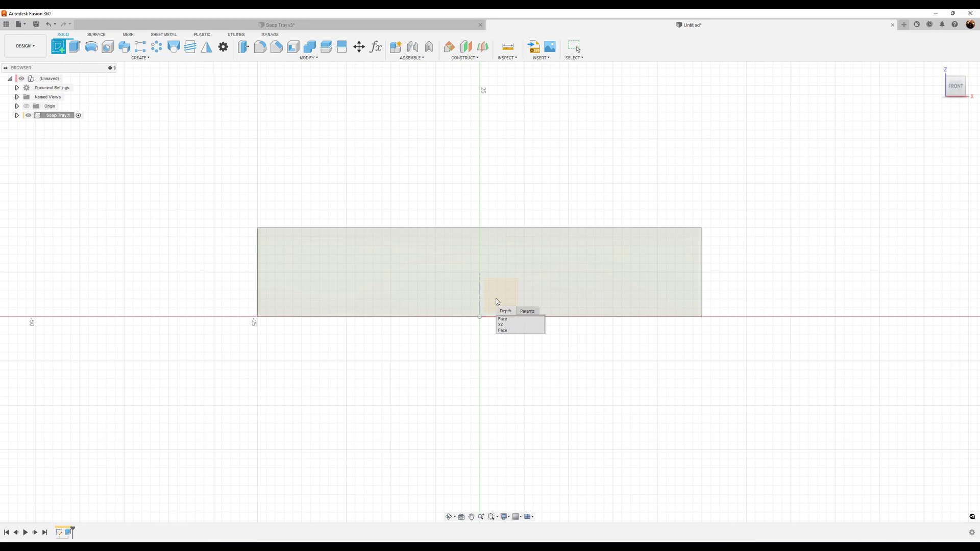
{"action": "left_click", "coordinate": [533, 330]}
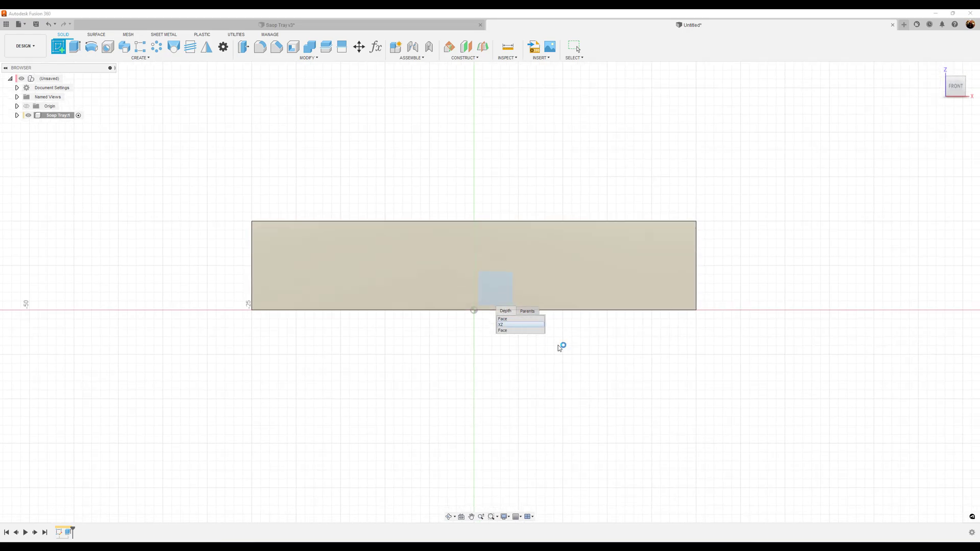
{"action": "middle_click_drag", "start_coordinate": [548, 336], "coordinate": [559, 336]}
{"action": "scroll", "coordinate": [556, 336], "scroll_direction": "up", "scroll_amount": 2}
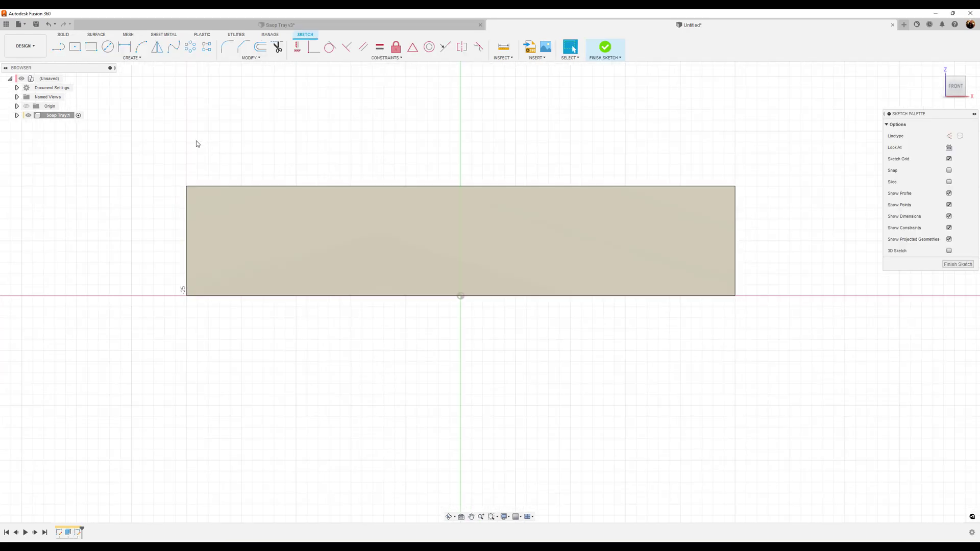
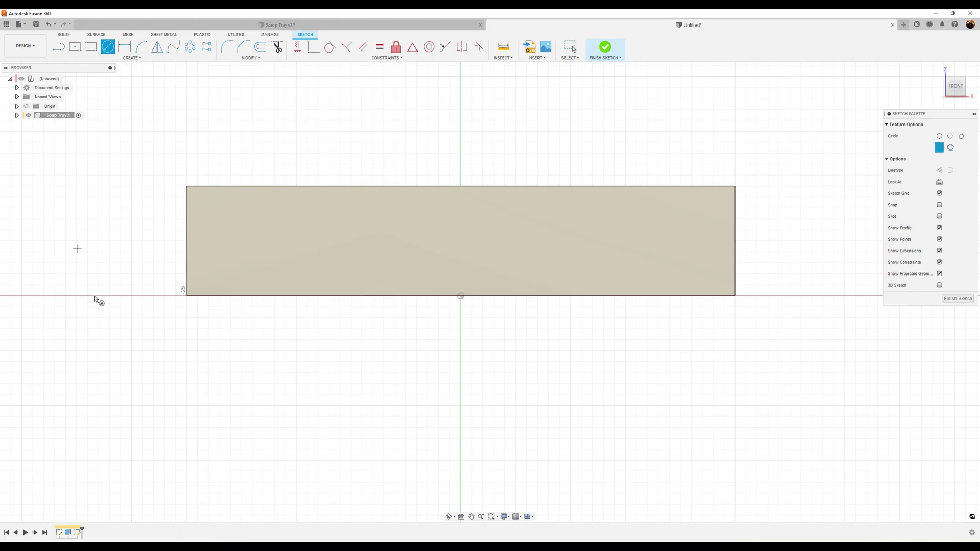
Step: Draw a 3 mm diameter circle centered on the block's bottom edge, near its left end
{"action": "left_click", "coordinate": [272, 297]}
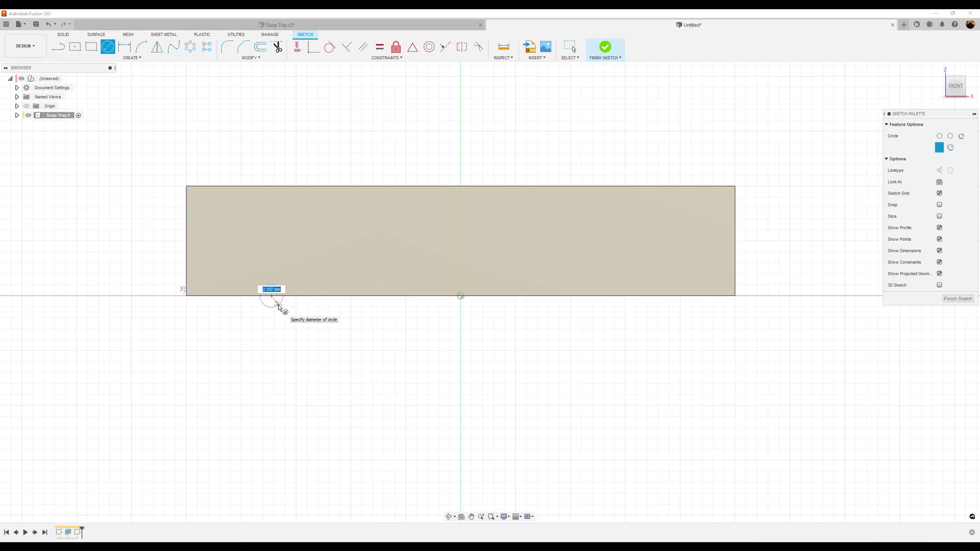
{"action": "type", "text": "3"}
{"action": "key", "text": "Return"}
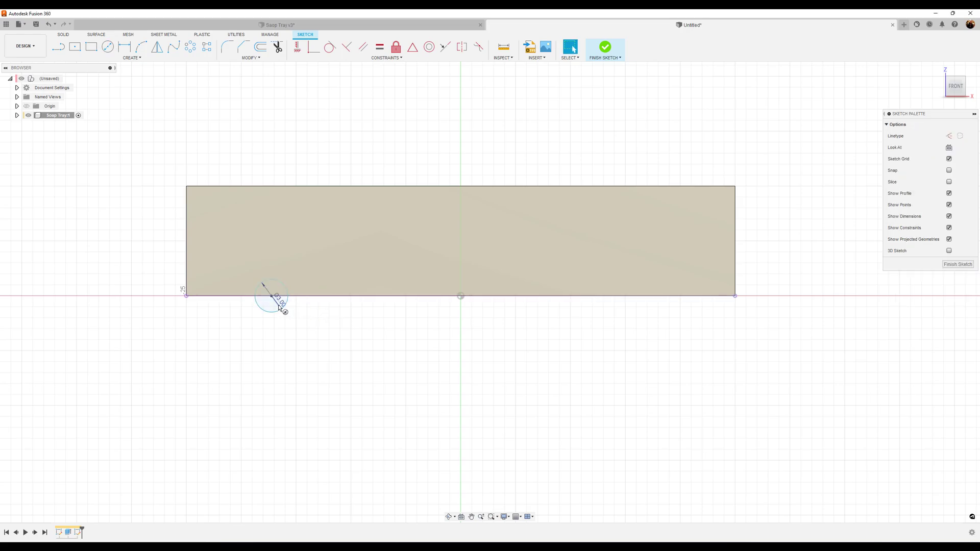
Step: Dimension the circle's center 10 mm from the block's left edge, place that dimension below the block, and finish the sketch
{"action": "scroll", "coordinate": [331, 325], "scroll_direction": "up", "scroll_amount": 3}
{"action": "mouse_move", "coordinate": [330, 323]}
{"action": "middle_mouse_down"}
{"action": "mouse_move", "coordinate": [459, 339]}
{"action": "mouse_move", "coordinate": [445, 340]}
{"action": "middle_mouse_up"}
{"action": "left_click", "coordinate": [124, 46]}
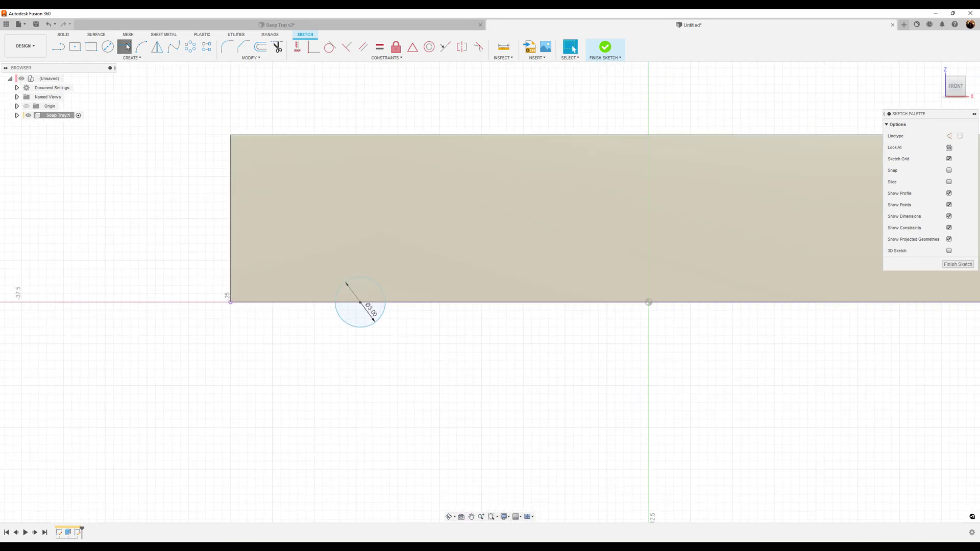
{"action": "left_click", "coordinate": [360, 303]}
{"action": "left_click", "coordinate": [231, 262]}
{"action": "left_click", "coordinate": [168, 272]}
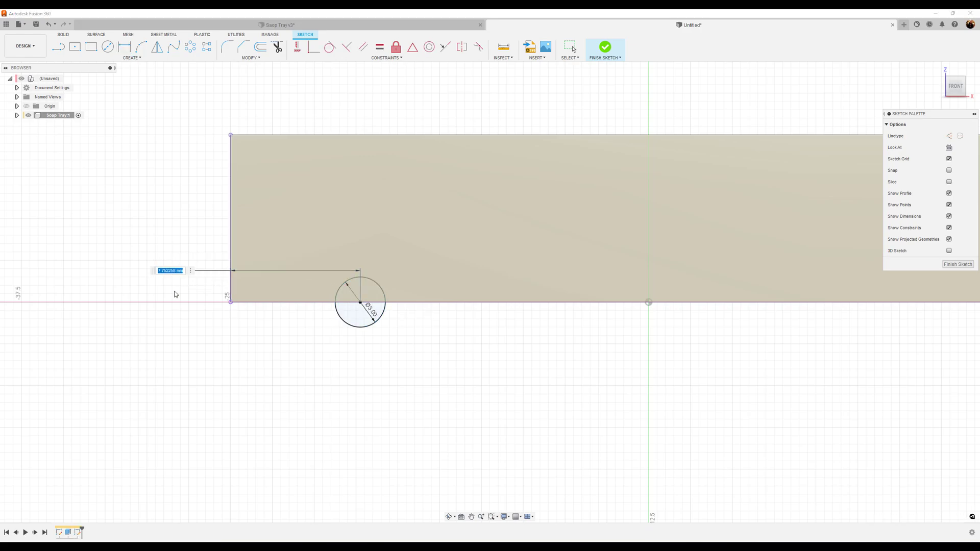
{"action": "type", "text": "10"}
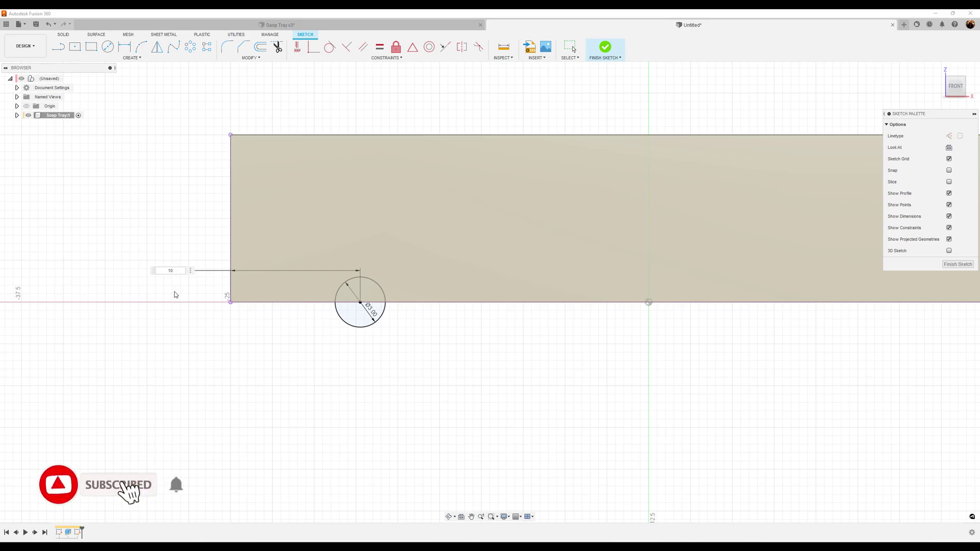
{"action": "key", "text": "Return"}
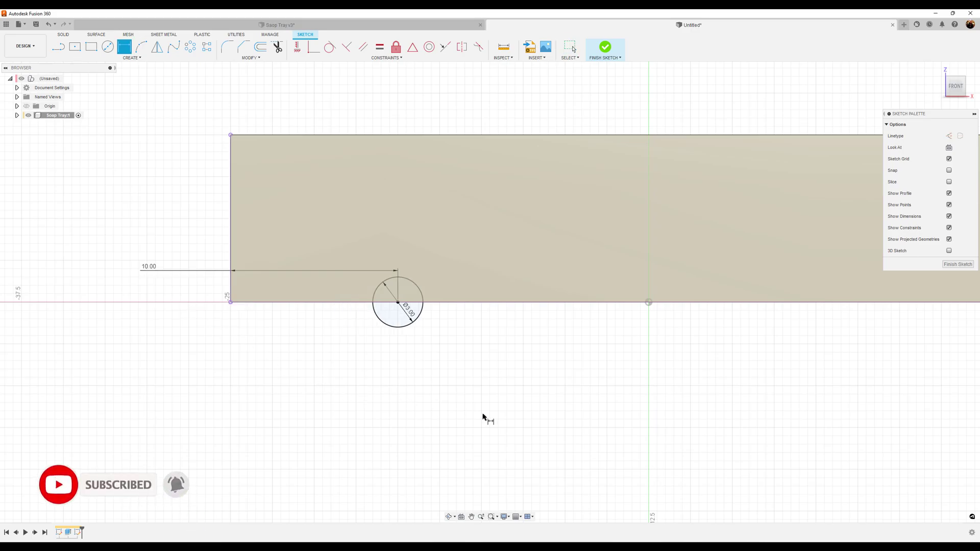
{"action": "scroll", "coordinate": [504, 357], "scroll_direction": "down", "scroll_amount": 2}
{"action": "left_click_drag", "start_coordinate": [369, 294], "coordinate": [369, 356]}
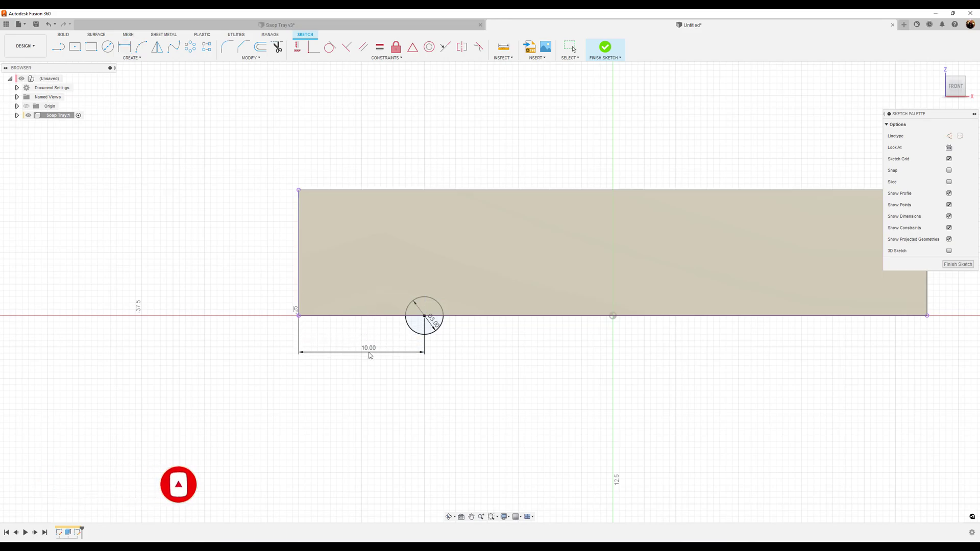
{"action": "left_click", "coordinate": [958, 264]}
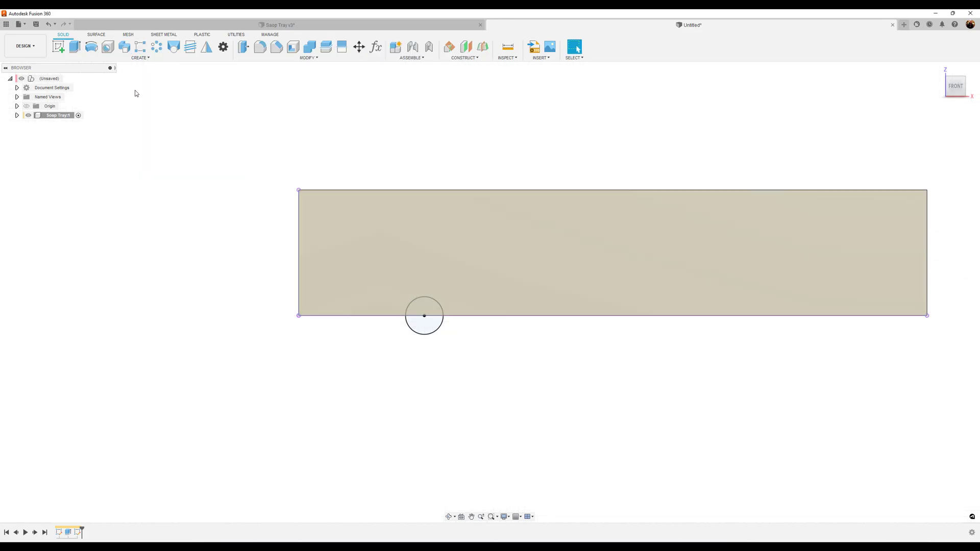
Step: Extrude both halves of the circle as a cut, Symmetric with extent All, to form a groove across the block's underside
{"action": "left_click", "coordinate": [75, 46]}
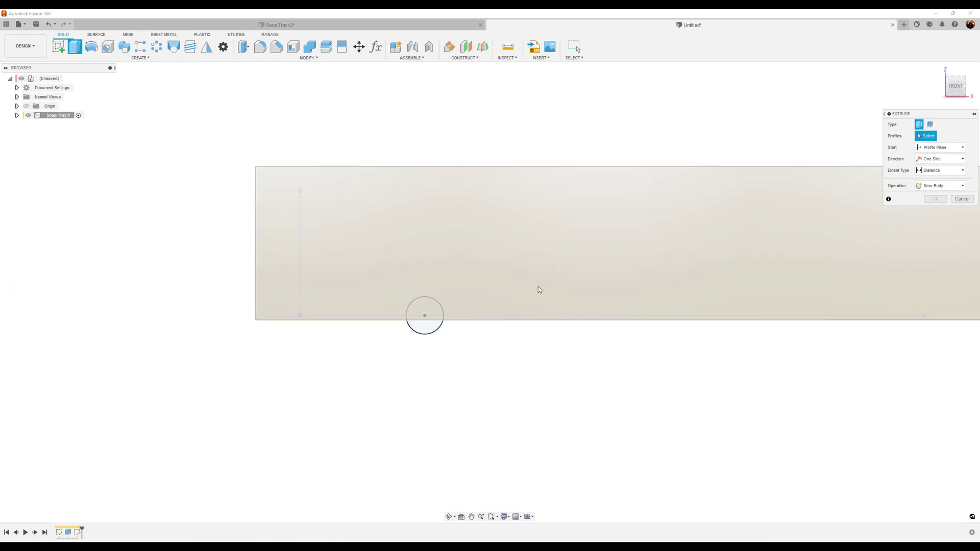
{"action": "left_click", "coordinate": [431, 333]}
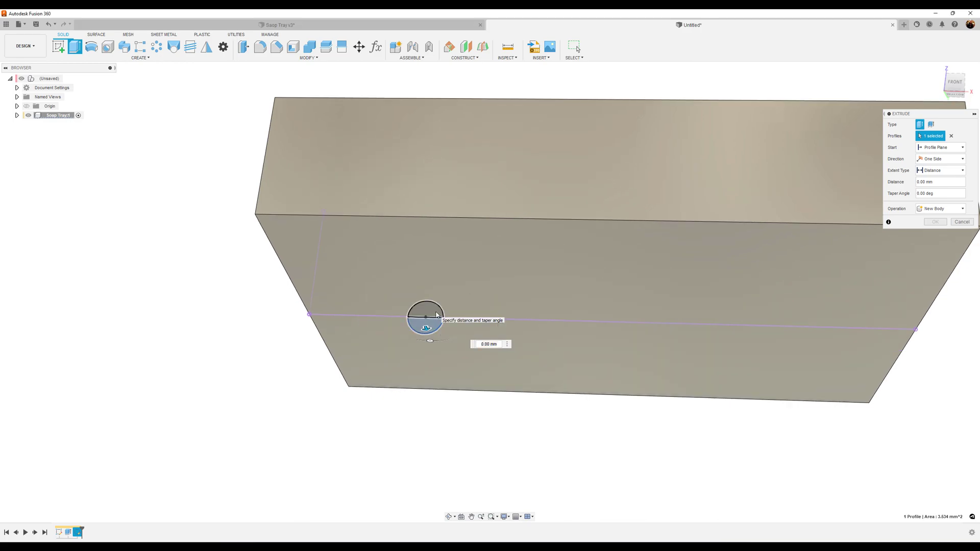
{"action": "left_click", "coordinate": [436, 315]}
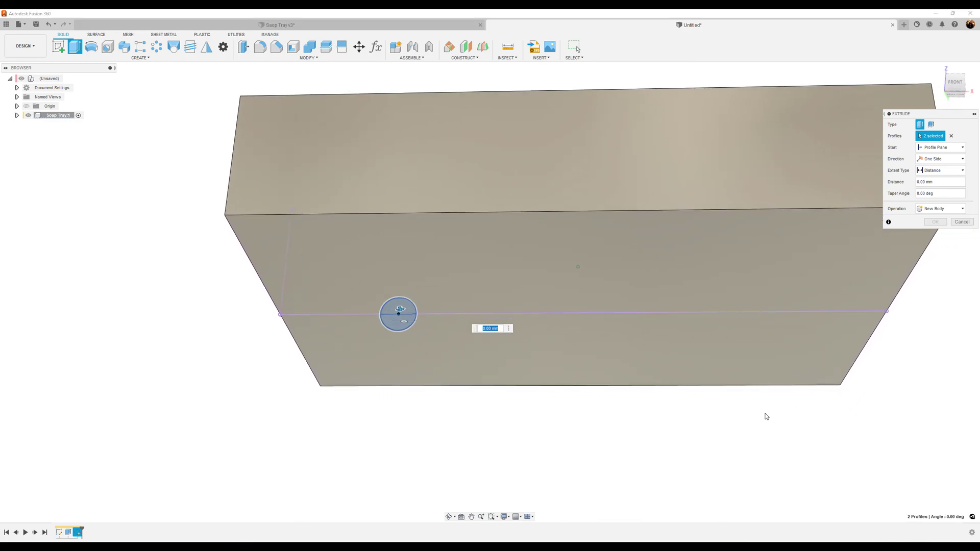
{"action": "left_click", "coordinate": [943, 160]}
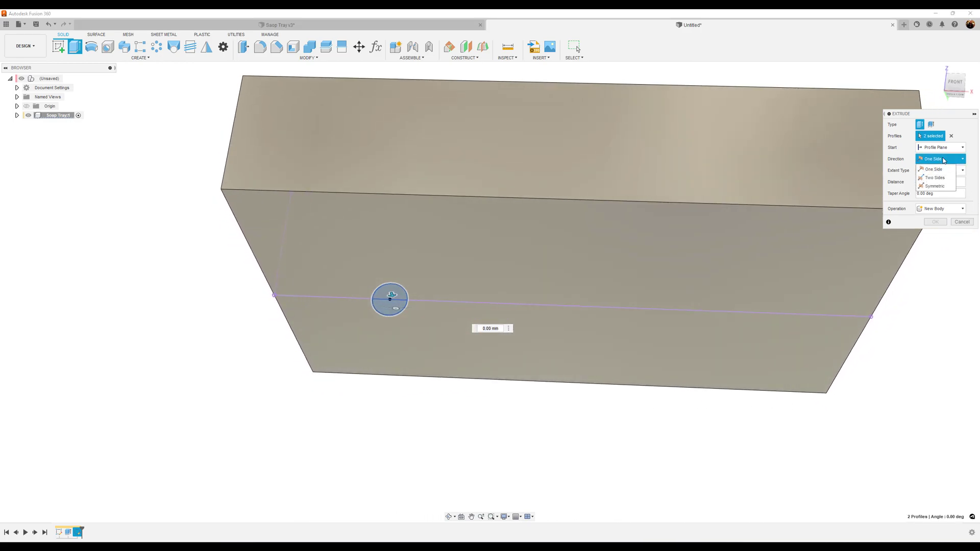
{"action": "left_click", "coordinate": [943, 187]}
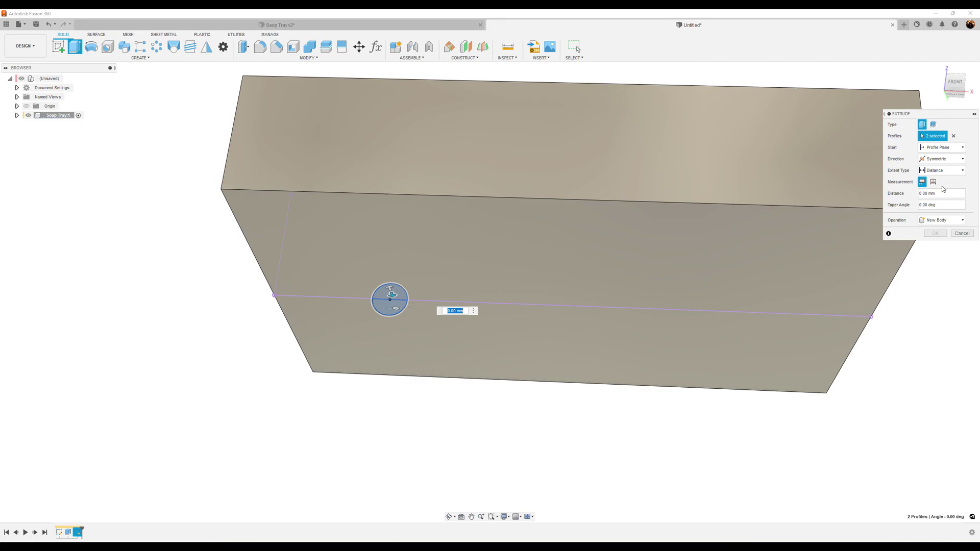
{"action": "left_click", "coordinate": [943, 170]}
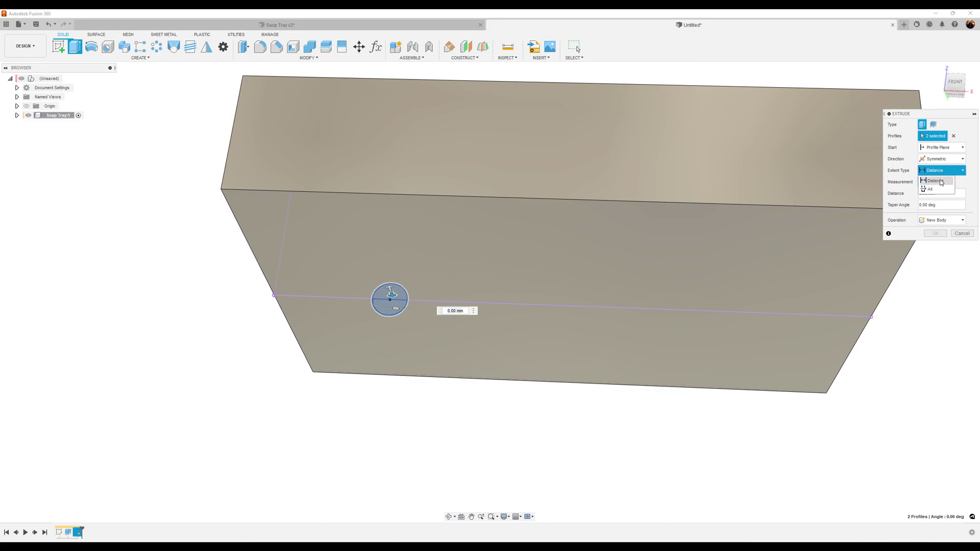
{"action": "left_click", "coordinate": [938, 190]}
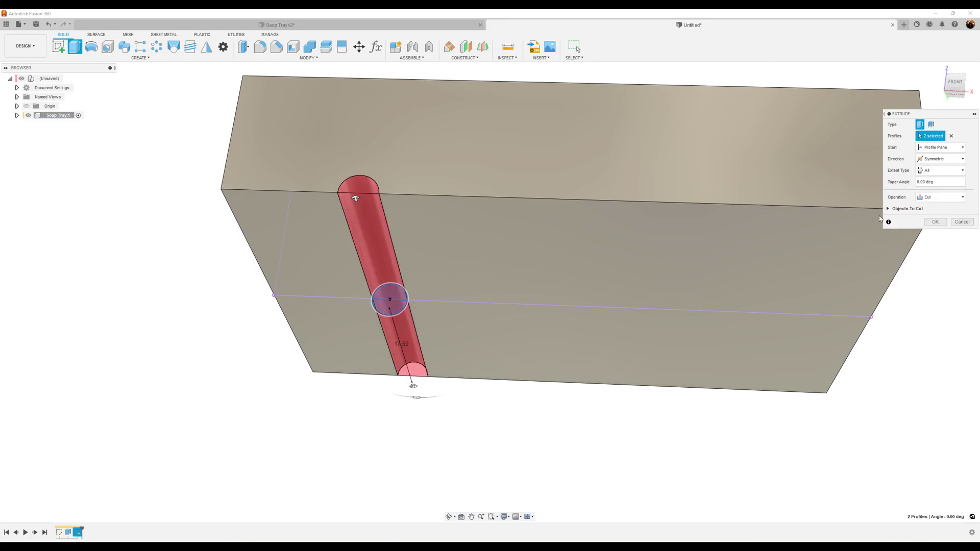
{"action": "left_click", "coordinate": [935, 222]}
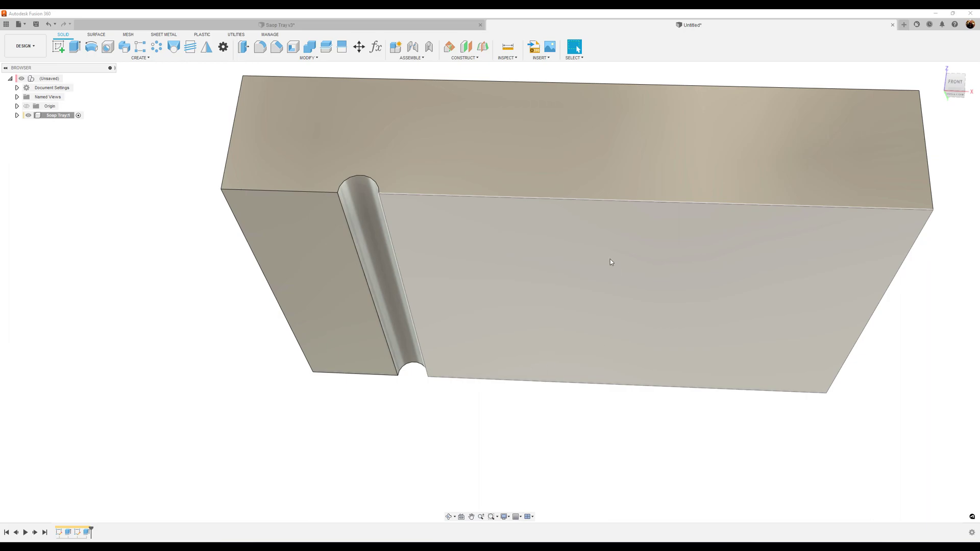
Step: Start a rectangular pattern of type Features and choose the groove cut as the object to repeat
{"action": "scroll", "coordinate": [408, 172], "scroll_direction": "down", "scroll_amount": 3}
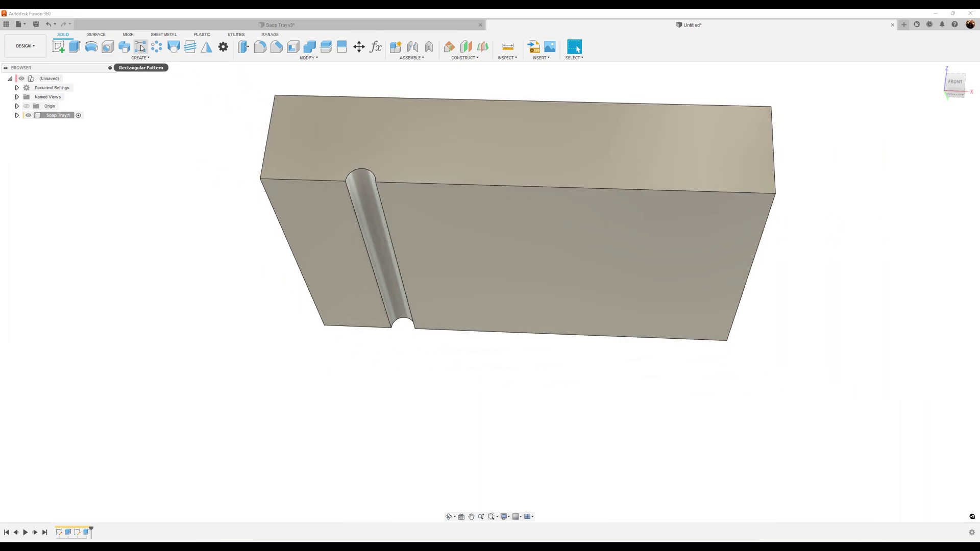
{"action": "left_click", "coordinate": [142, 48]}
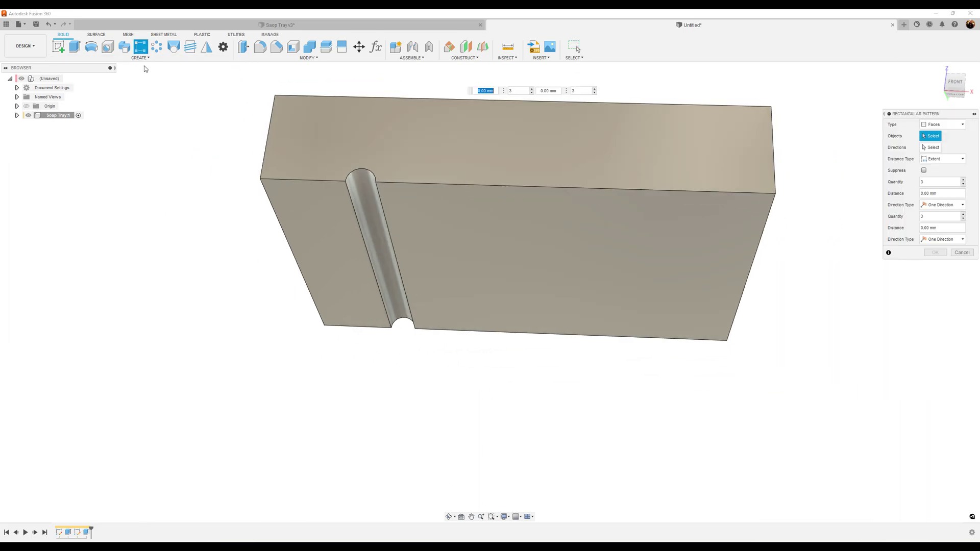
{"action": "left_click", "coordinate": [144, 58]}
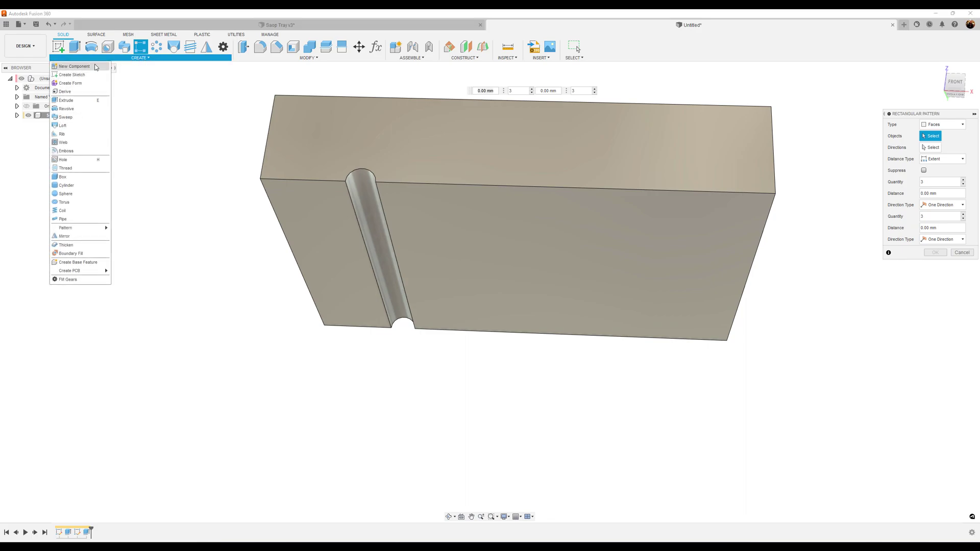
{"action": "mouse_move", "coordinate": [97, 227]}
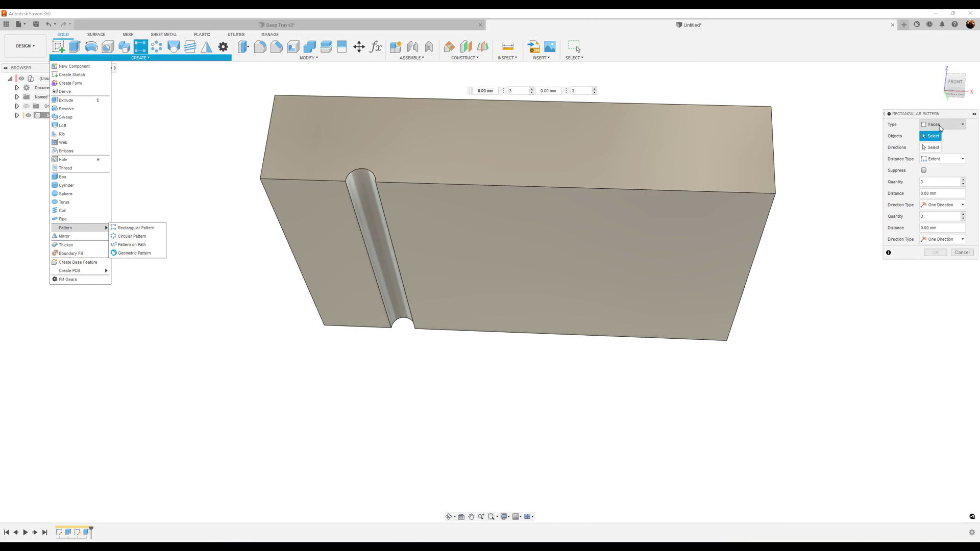
{"action": "left_click", "coordinate": [940, 128]}
{"action": "left_click", "coordinate": [942, 153]}
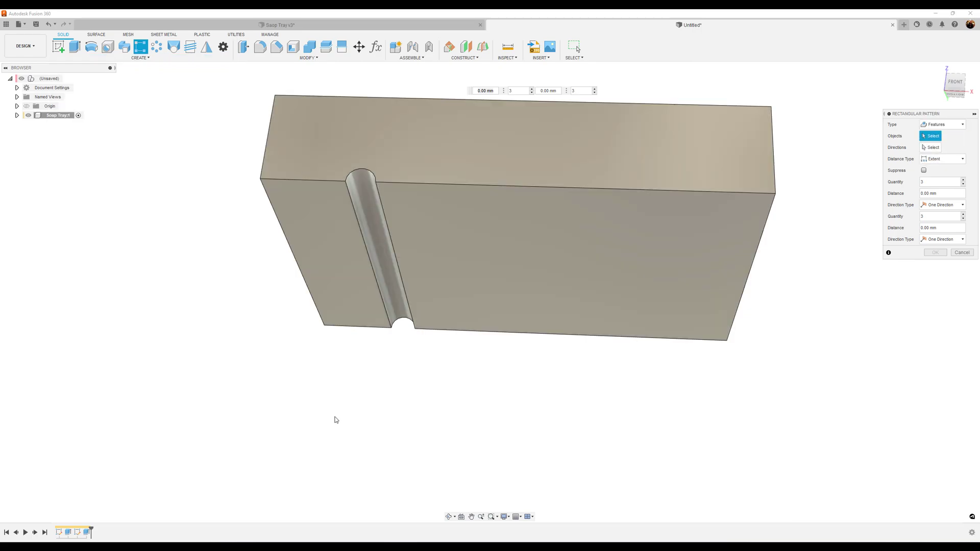
{"action": "left_click", "coordinate": [88, 532]}
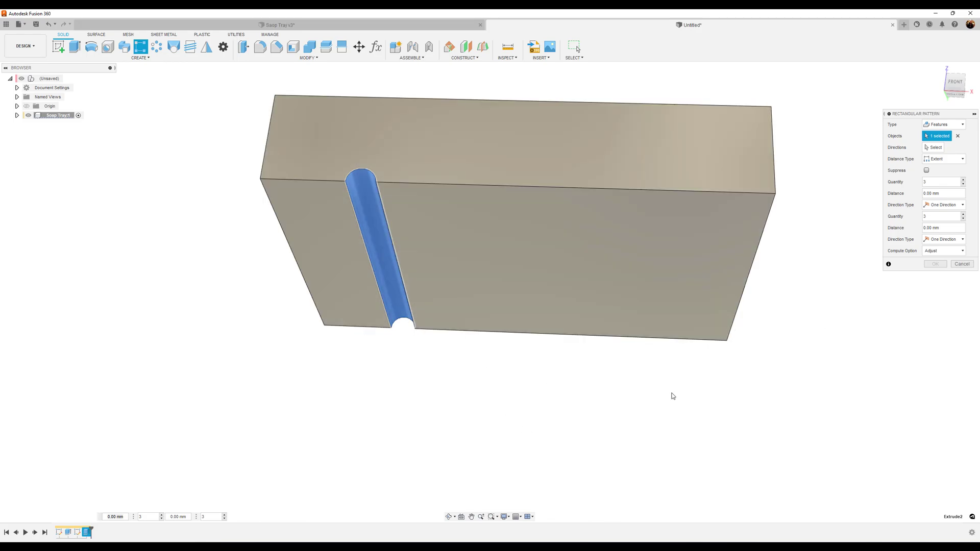
Step: Set the pattern's distance type to Spacing and run its direction along the block's long front bottom edge
{"action": "left_click", "coordinate": [947, 159]}
{"action": "left_click", "coordinate": [944, 181]}
{"action": "left_click", "coordinate": [934, 147]}
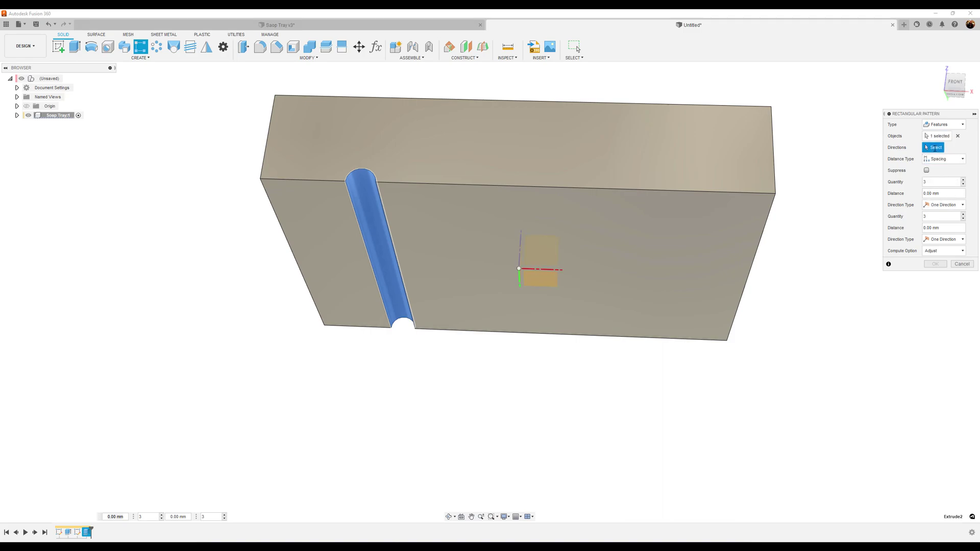
{"action": "left_click", "coordinate": [457, 185]}
{"action": "left_click_drag", "start_coordinate": [378, 258], "coordinate": [492, 260]}
{"action": "key", "text": "Tab"}
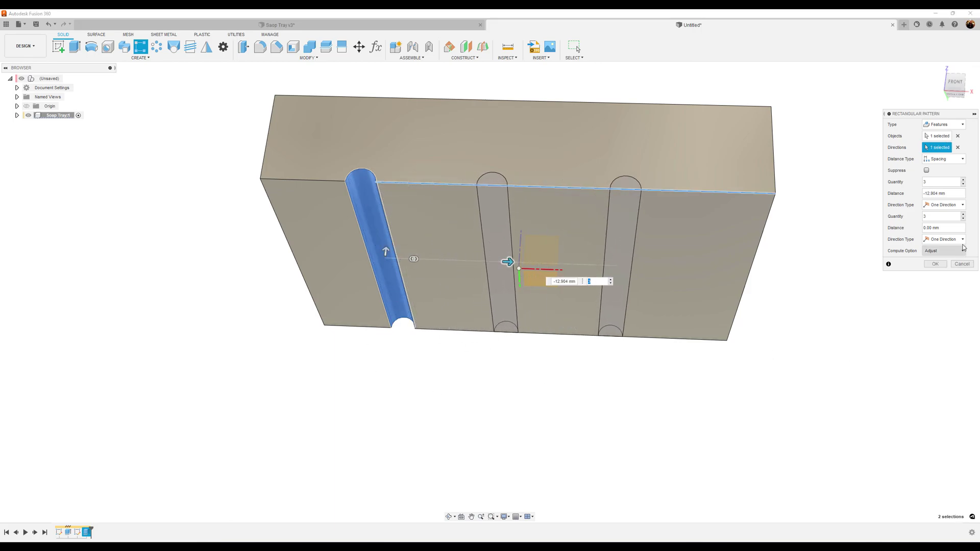
Step: Set the groove pattern to quantity 4 at -10 mm spacing with the Optimized compute option, and create it
{"action": "left_click", "coordinate": [963, 181]}
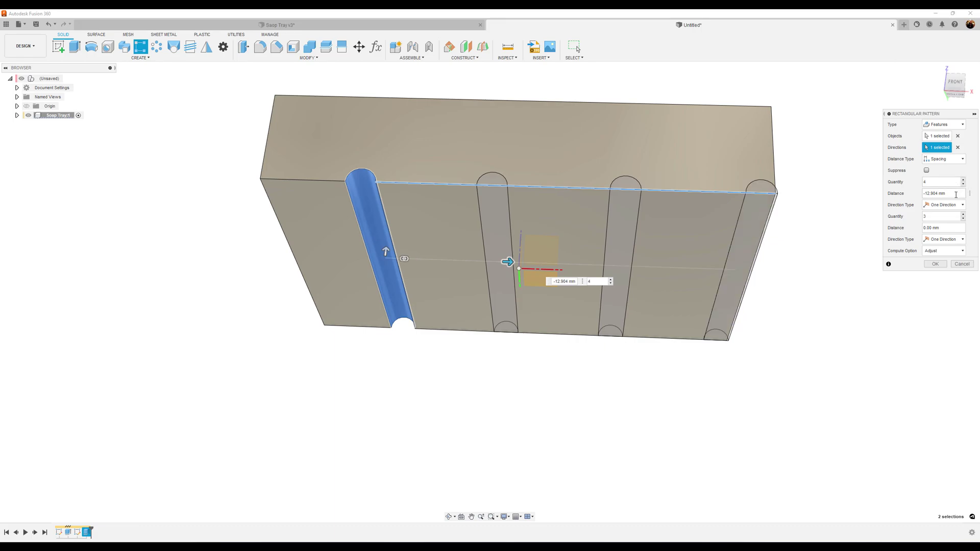
{"action": "left_click_drag", "start_coordinate": [956, 193], "coordinate": [867, 192]}
{"action": "type", "text": "-10"}
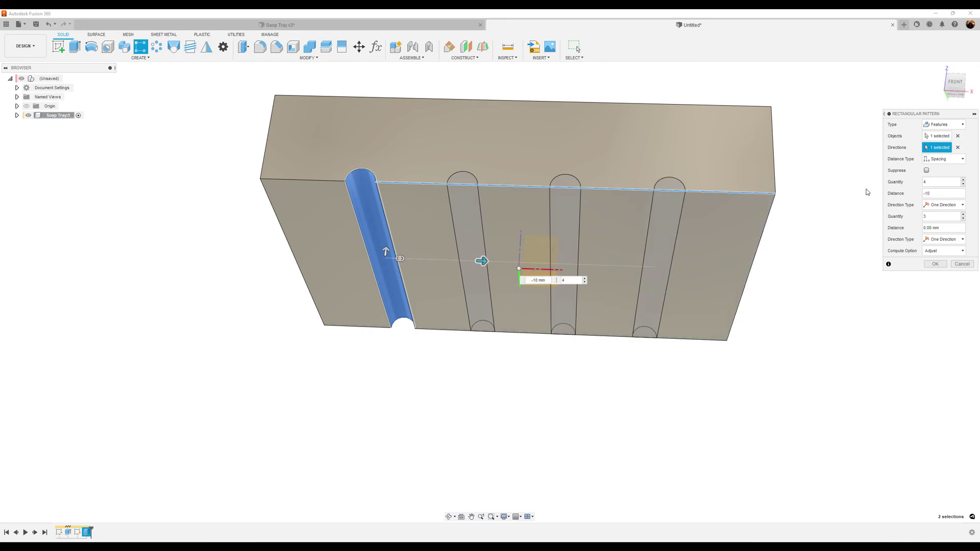
{"action": "left_click", "coordinate": [937, 252]}
{"action": "left_click", "coordinate": [939, 263]}
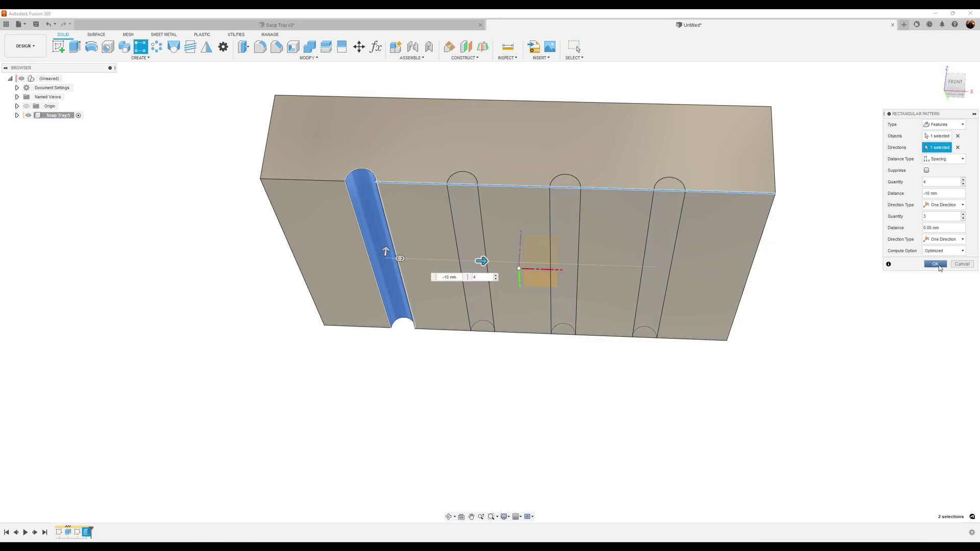
{"action": "left_click", "coordinate": [938, 264]}
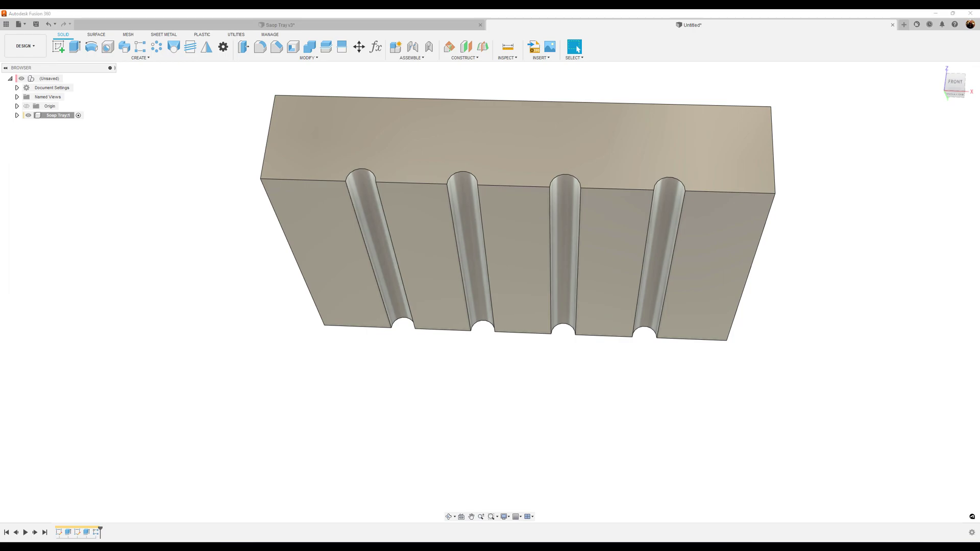
Step: Start a constant-radius fillet and select the two outer short bottom edges plus both long edges of all four underside grooves
{"action": "left_click", "coordinate": [830, 320]}
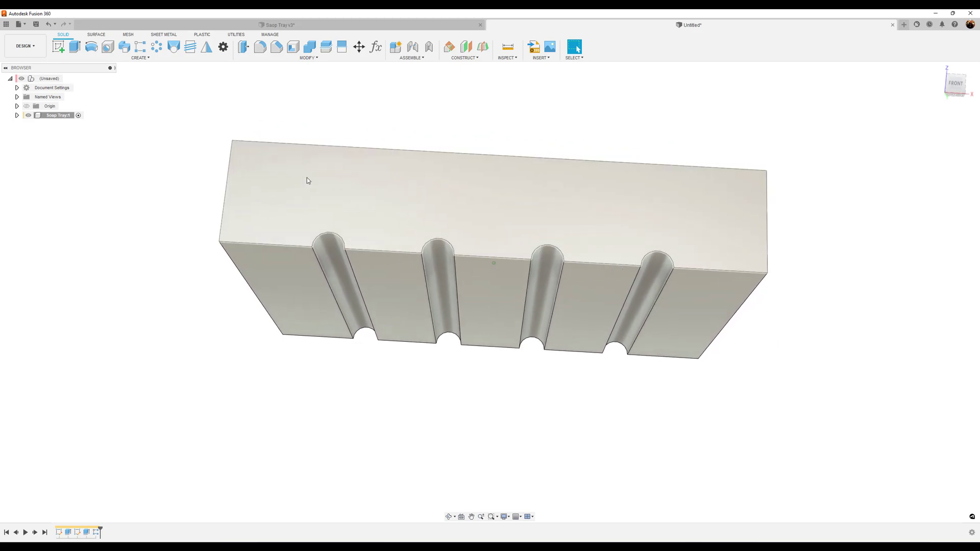
{"action": "left_click", "coordinate": [260, 48]}
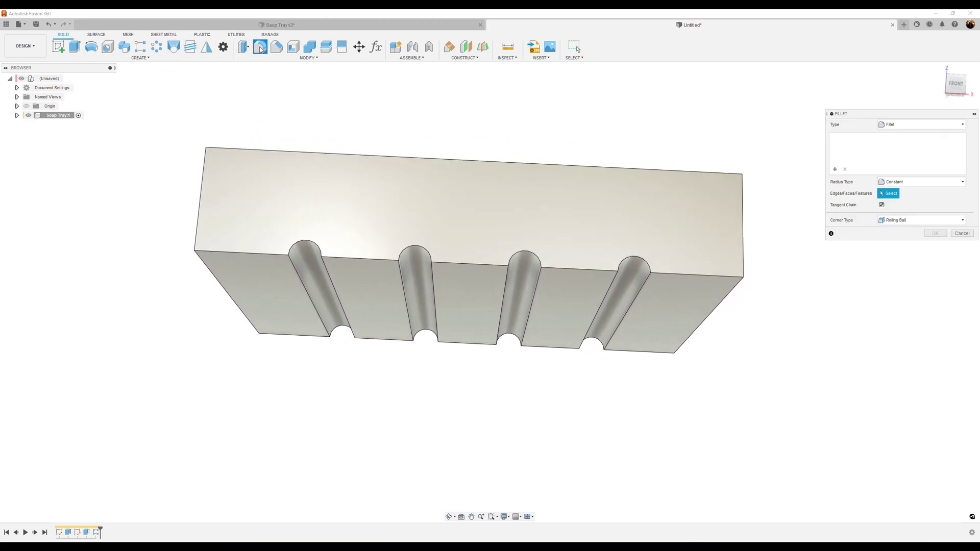
{"action": "left_click", "coordinate": [227, 295]}
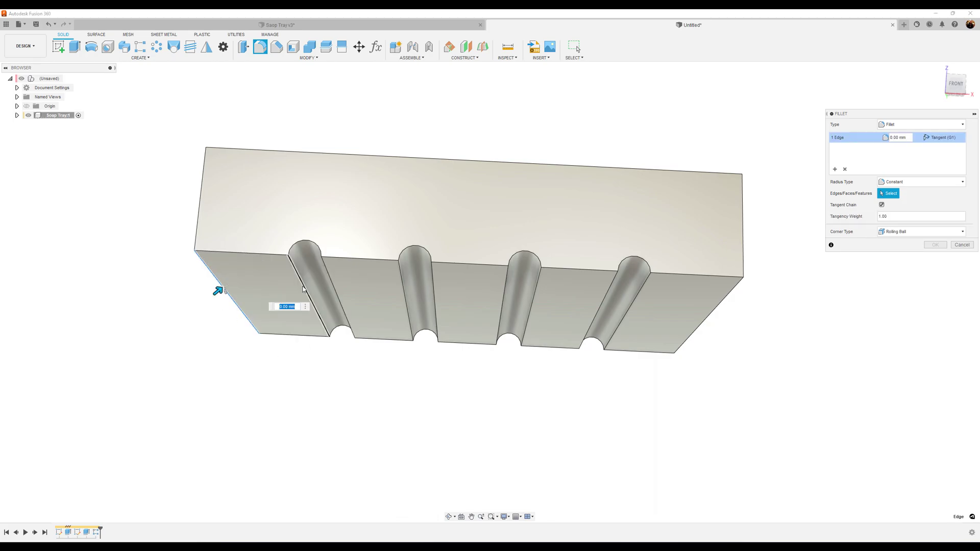
{"action": "left_click", "coordinate": [305, 289]}
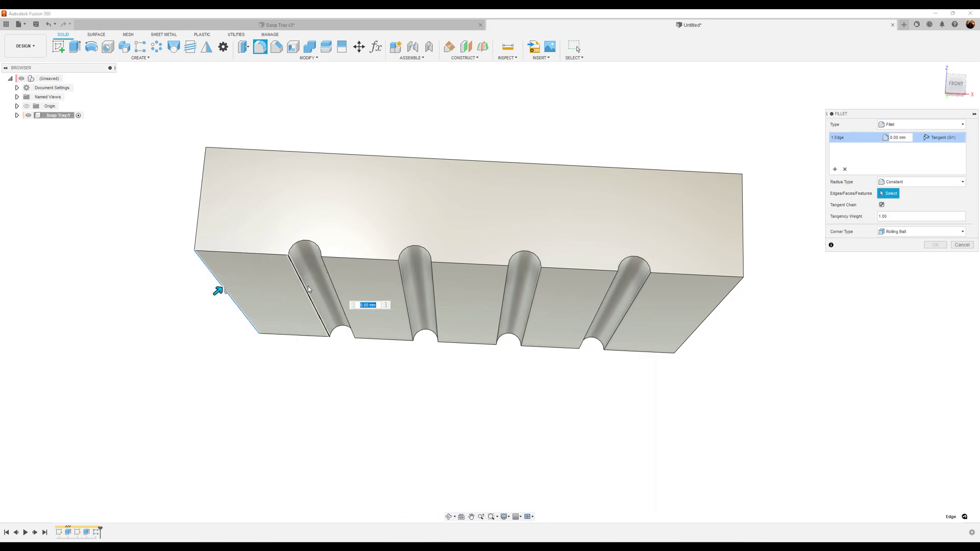
{"action": "left_click", "coordinate": [420, 275]}
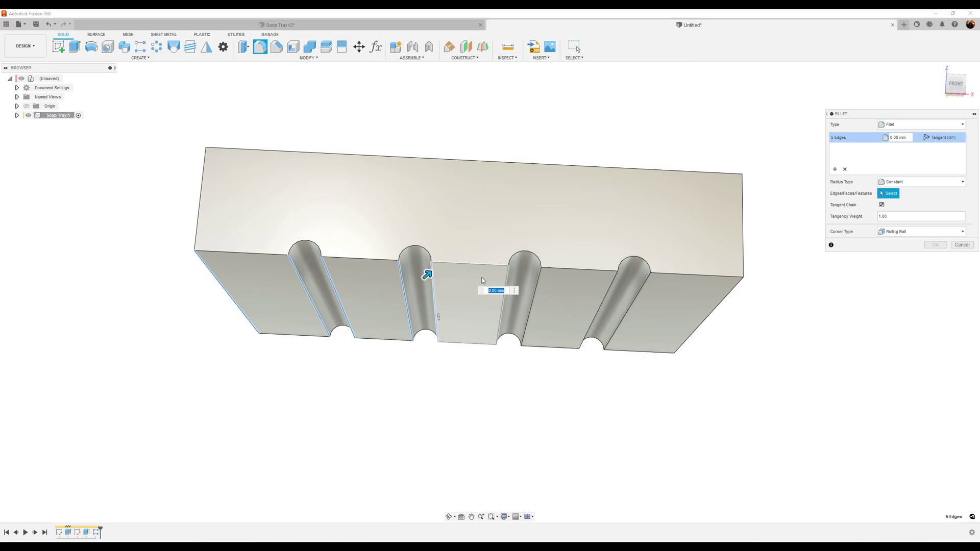
{"action": "left_click", "coordinate": [507, 280]}
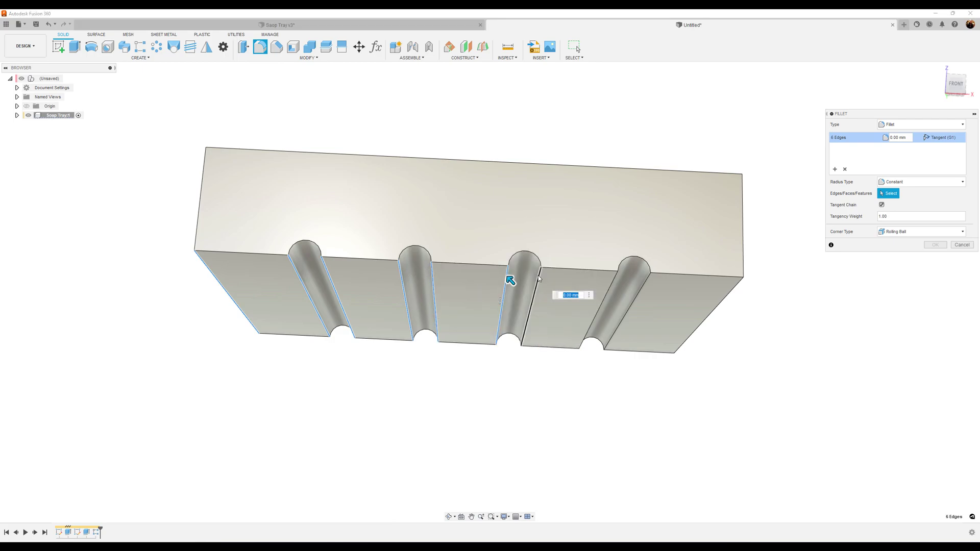
{"action": "left_click", "coordinate": [538, 278]}
{"action": "left_click", "coordinate": [619, 278]}
{"action": "left_click", "coordinate": [649, 280]}
{"action": "left_click", "coordinate": [715, 308]}
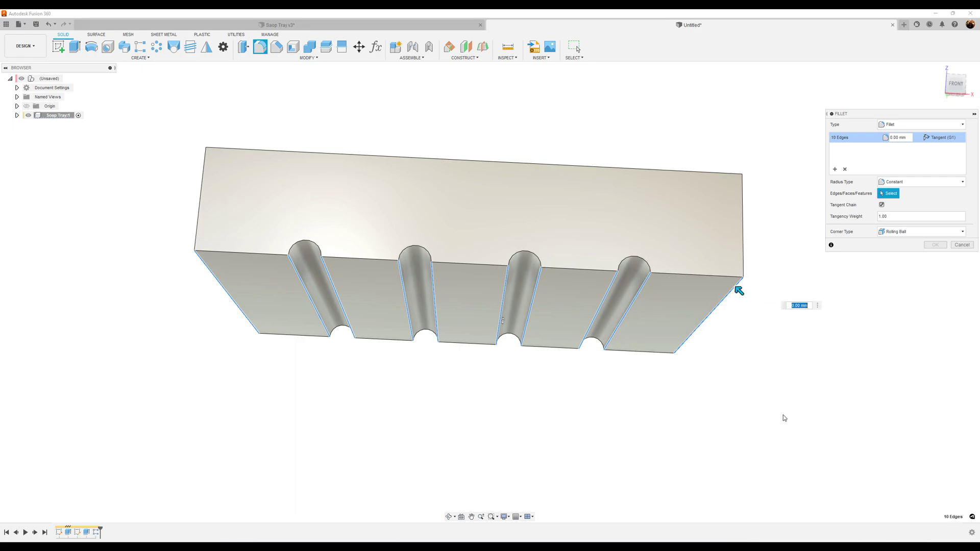
Step: Set the radius of the ten-edge fillet selection to 5 mm and create the fillet
{"action": "type", "text": "5"}
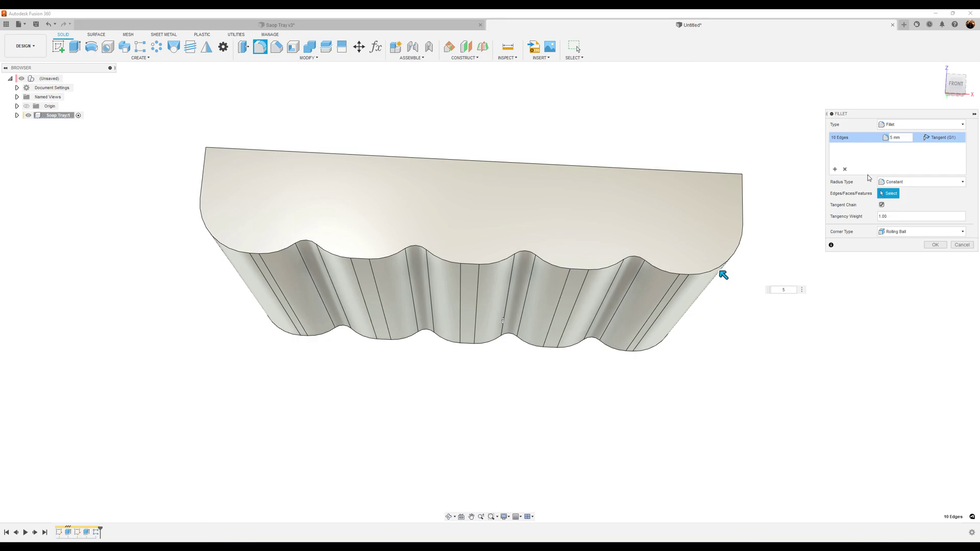
{"action": "left_click", "coordinate": [835, 169]}
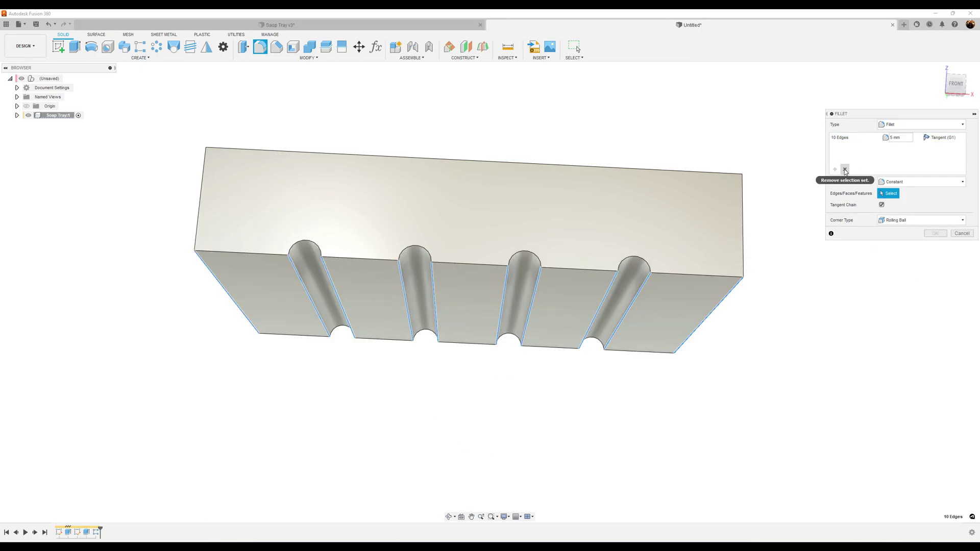
{"action": "left_click", "coordinate": [960, 234]}
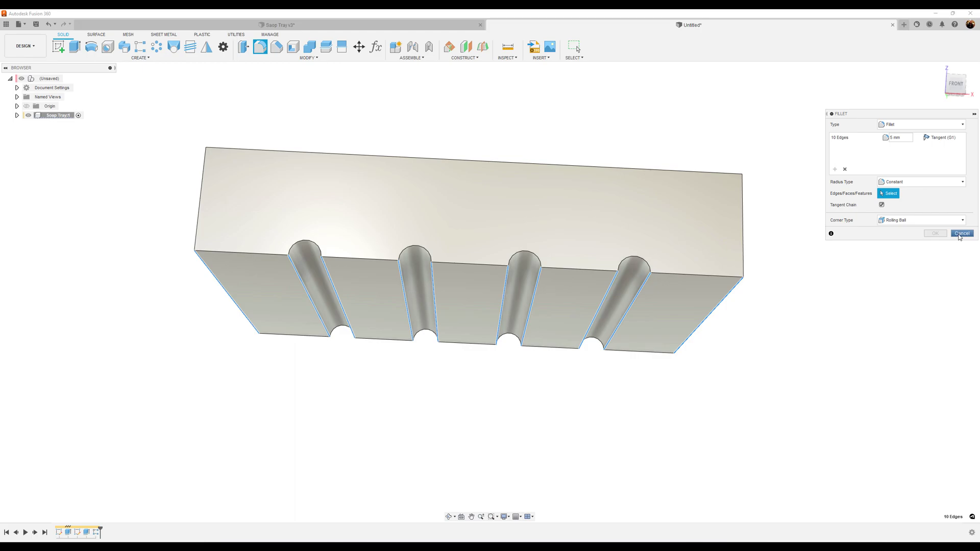
{"action": "left_click", "coordinate": [850, 139]}
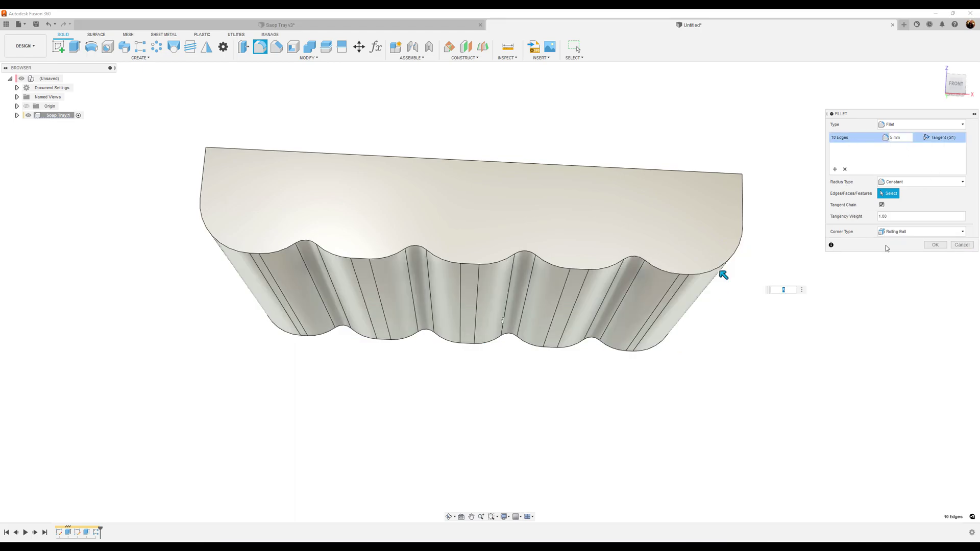
{"action": "left_click", "coordinate": [942, 245]}
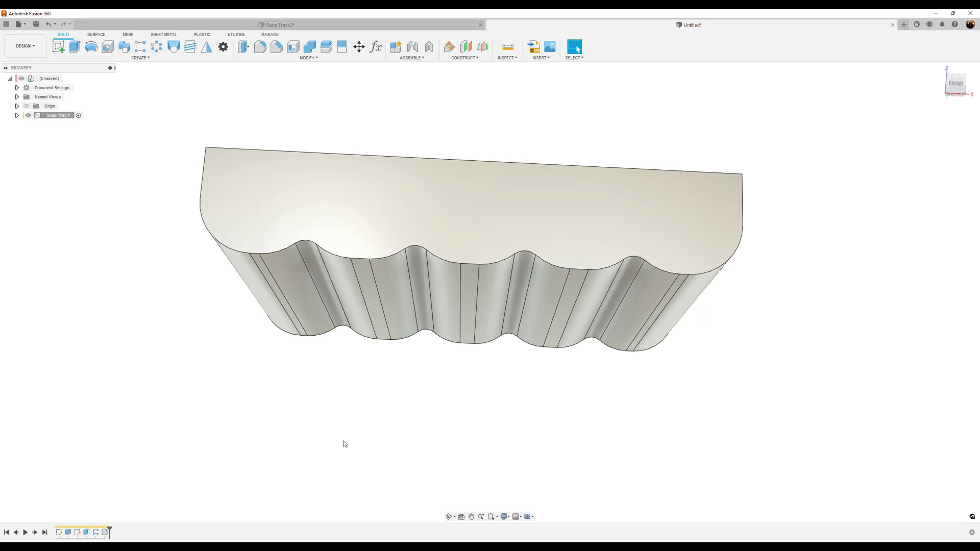
Step: Fillet the wavy tangent edge chains around the block's front and back faces with a 2.5 mm radius
{"action": "left_click", "coordinate": [260, 46]}
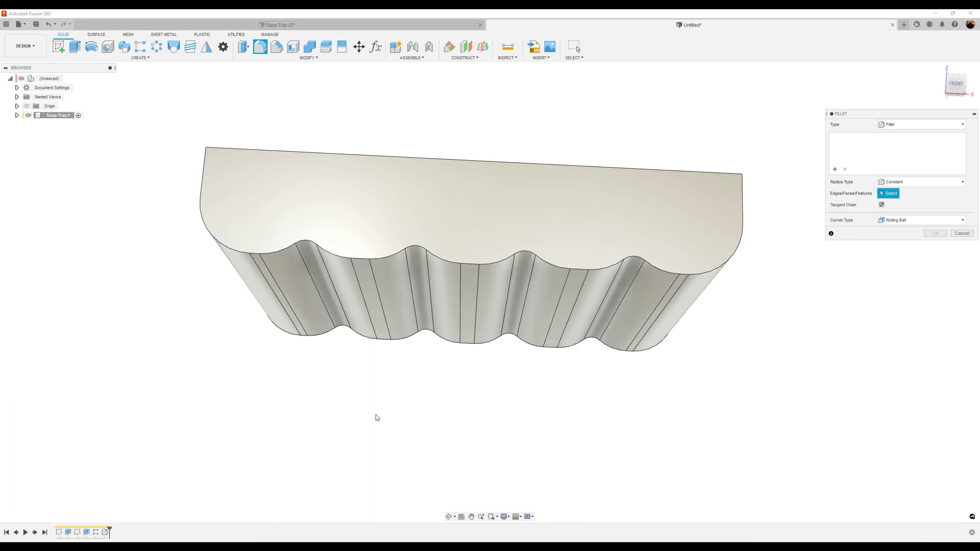
{"action": "left_click", "coordinate": [250, 253]}
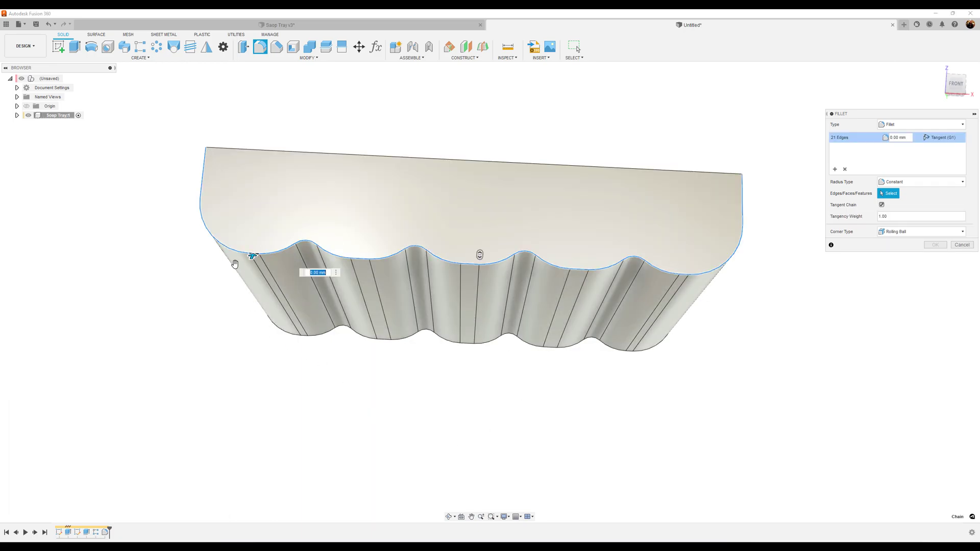
{"action": "left_click", "coordinate": [428, 335]}
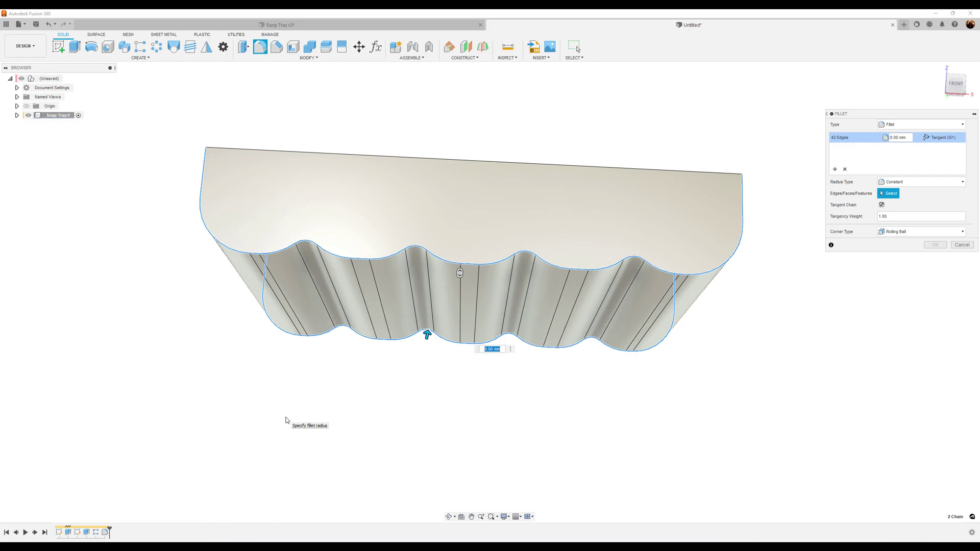
{"action": "type", "text": "2.5"}
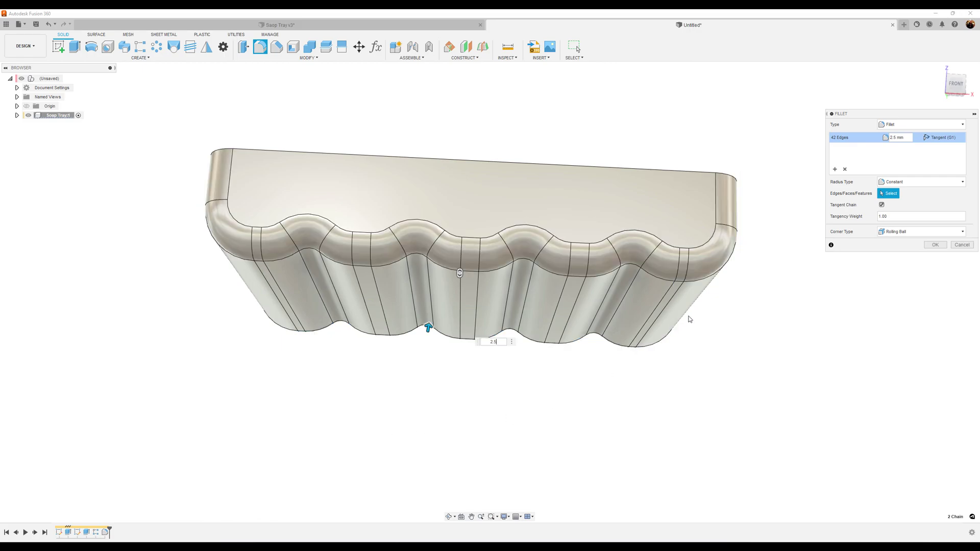
{"action": "left_click", "coordinate": [935, 245]}
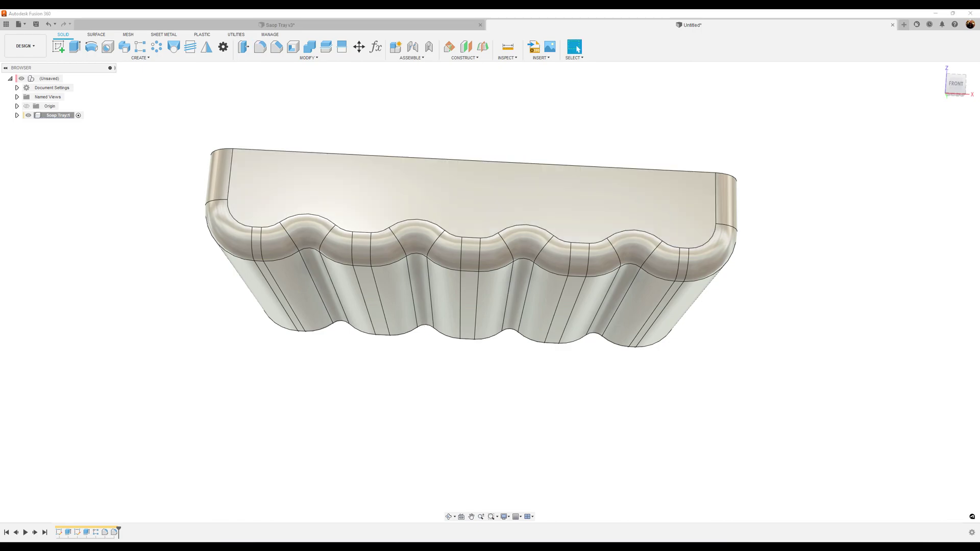
Step: Shell the block with its top face removed, using an inside thickness of 0.5 mm
{"action": "middle_click_drag", "start_coordinate": [844, 360], "coordinate": [851, 295], "text": "shift"}
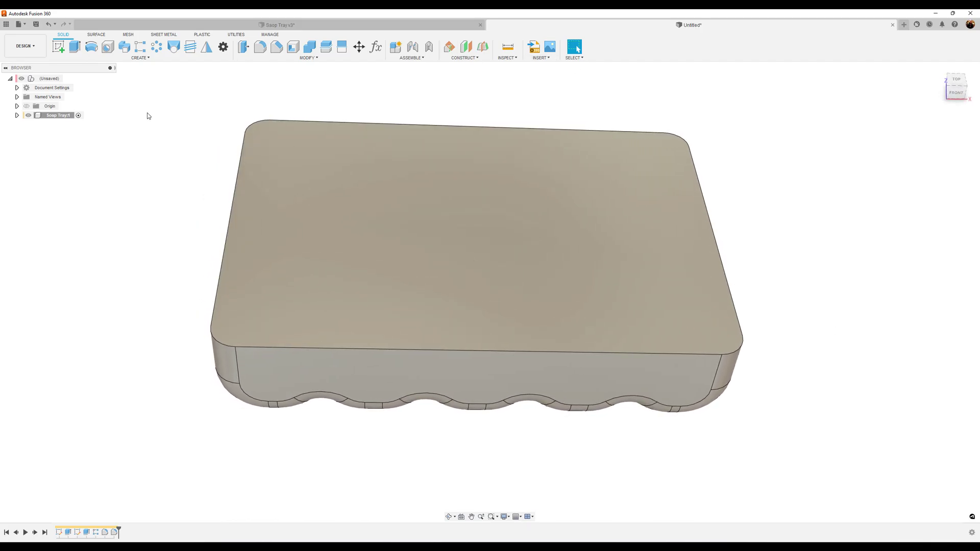
{"action": "left_click", "coordinate": [293, 46]}
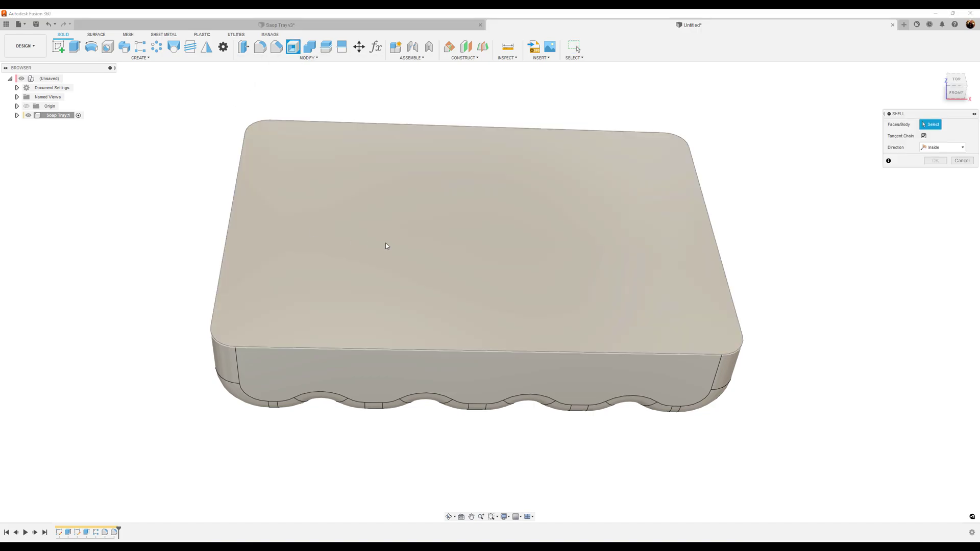
{"action": "left_click", "coordinate": [565, 238]}
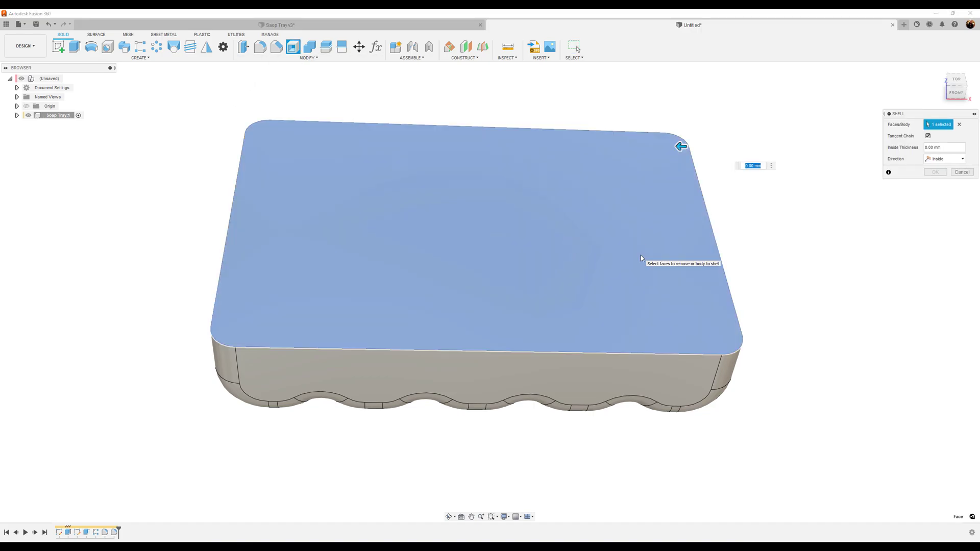
{"action": "type", "text": ".5"}
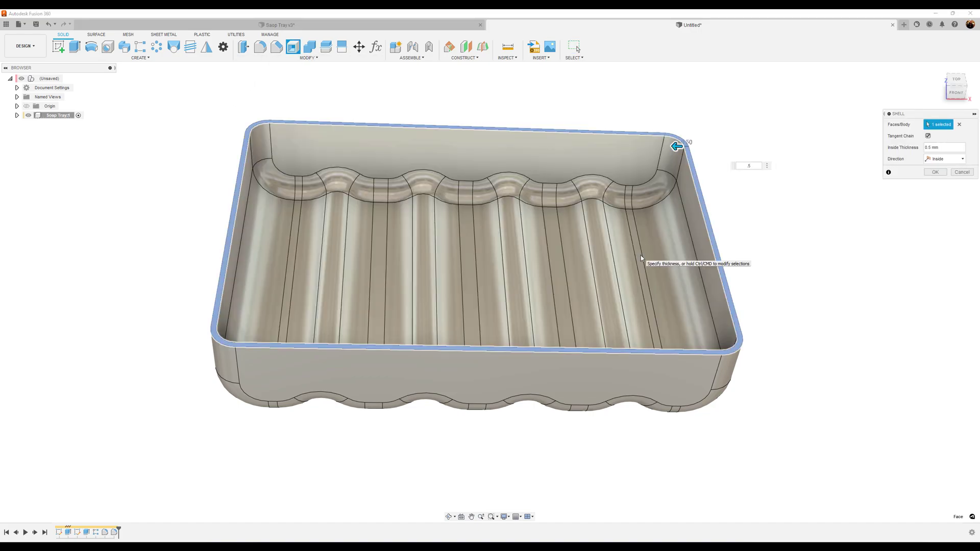
{"action": "left_click", "coordinate": [941, 172]}
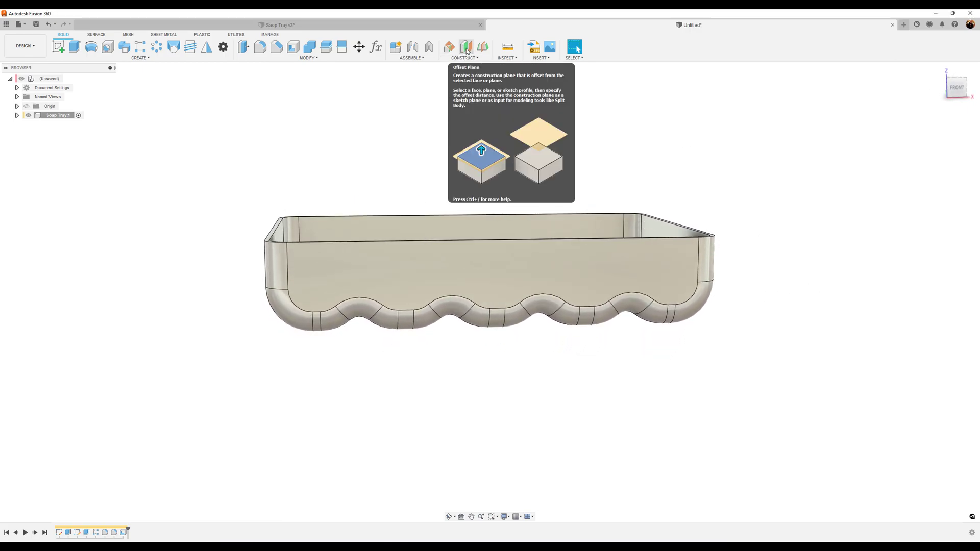
Step: Create an offset construction plane 0.5 mm from the flat strip on the second ridge of the tray's underside
{"action": "left_click", "coordinate": [470, 48]}
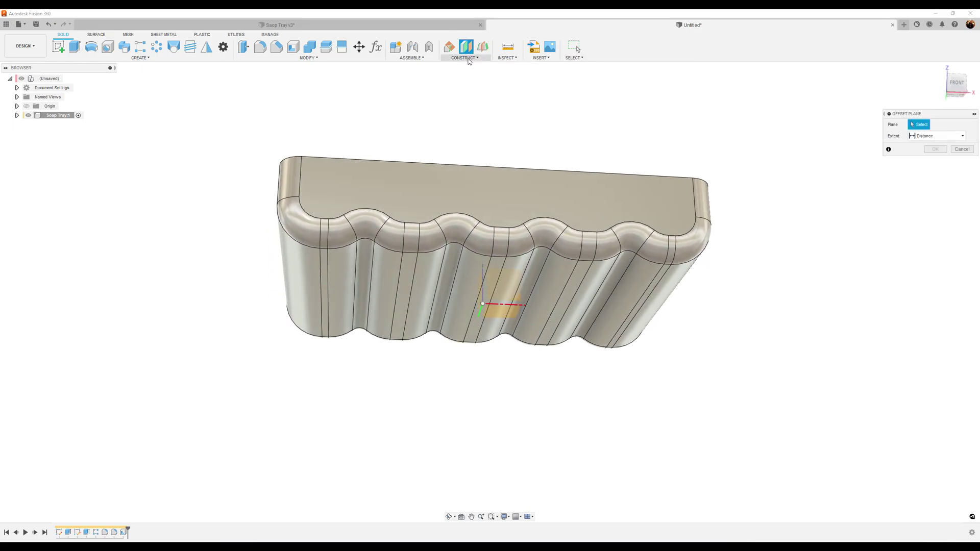
{"action": "left_click", "coordinate": [468, 58]}
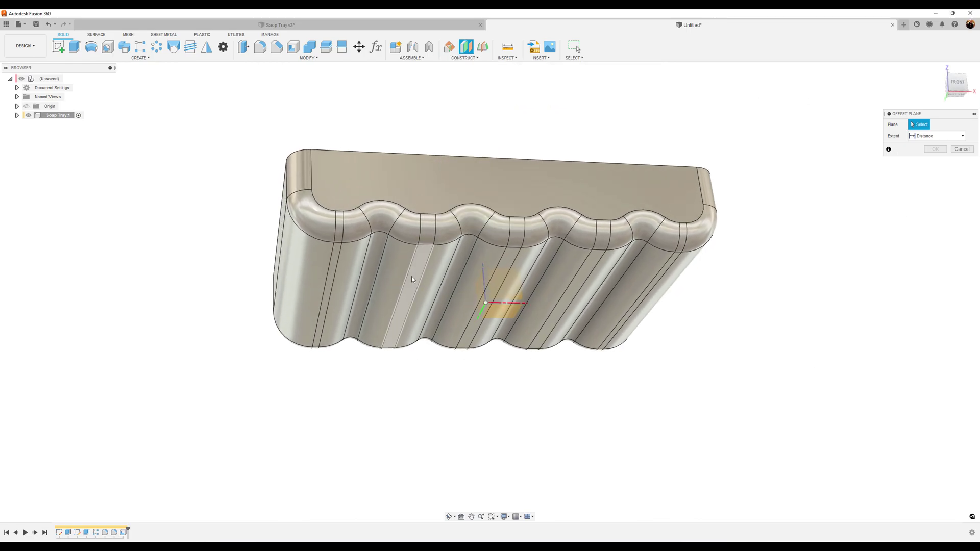
{"action": "left_click", "coordinate": [412, 279]}
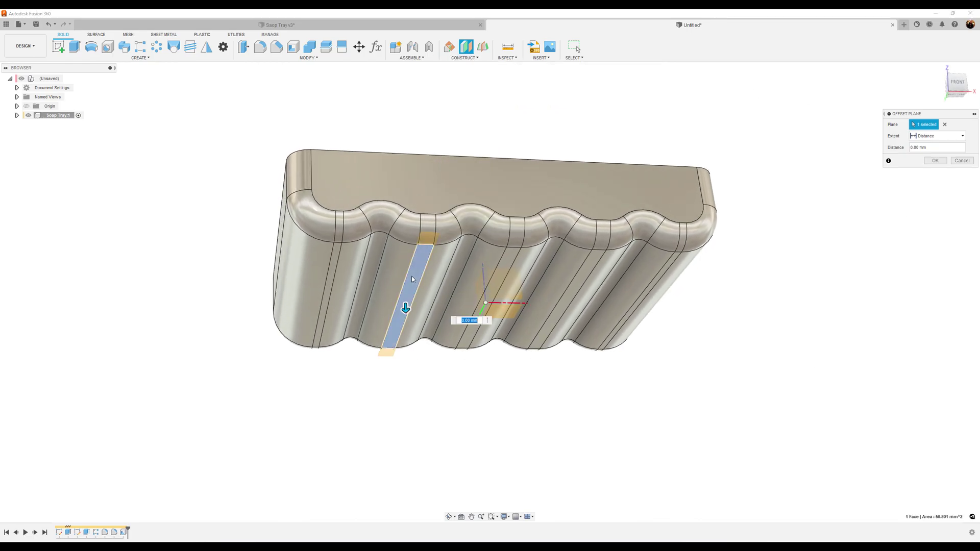
{"action": "type", "text": ".5"}
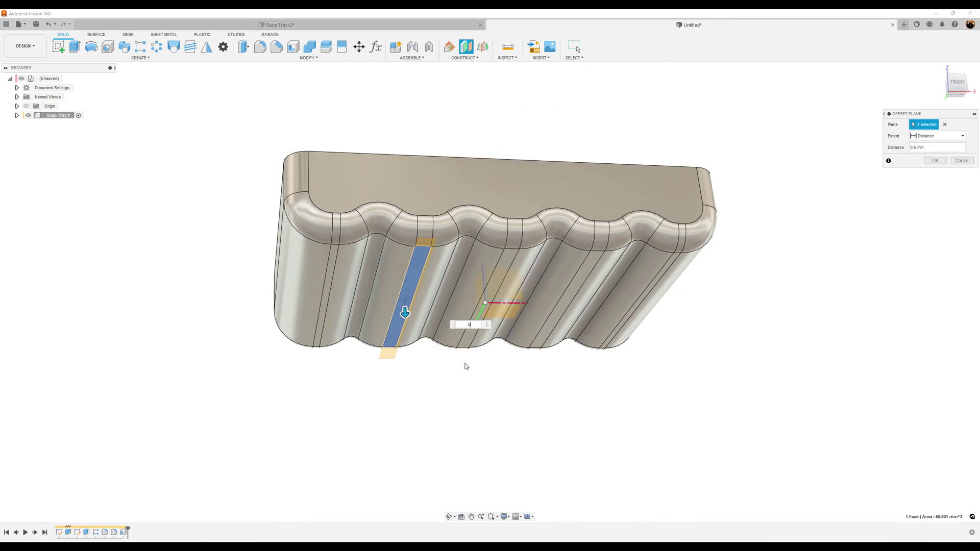
{"action": "left_click", "coordinate": [935, 160]}
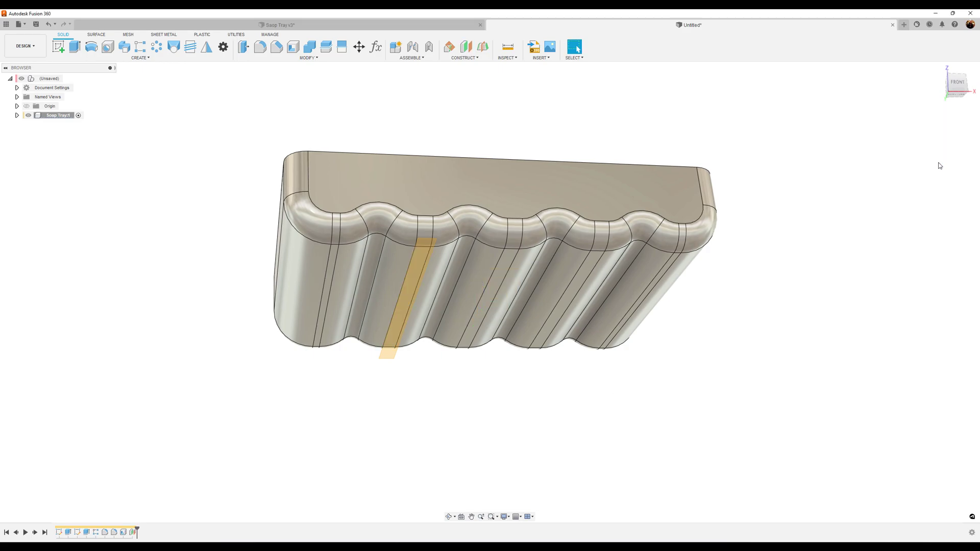
Step: Start a new sketch on the offset plane beneath the tray
{"action": "left_click", "coordinate": [957, 88]}
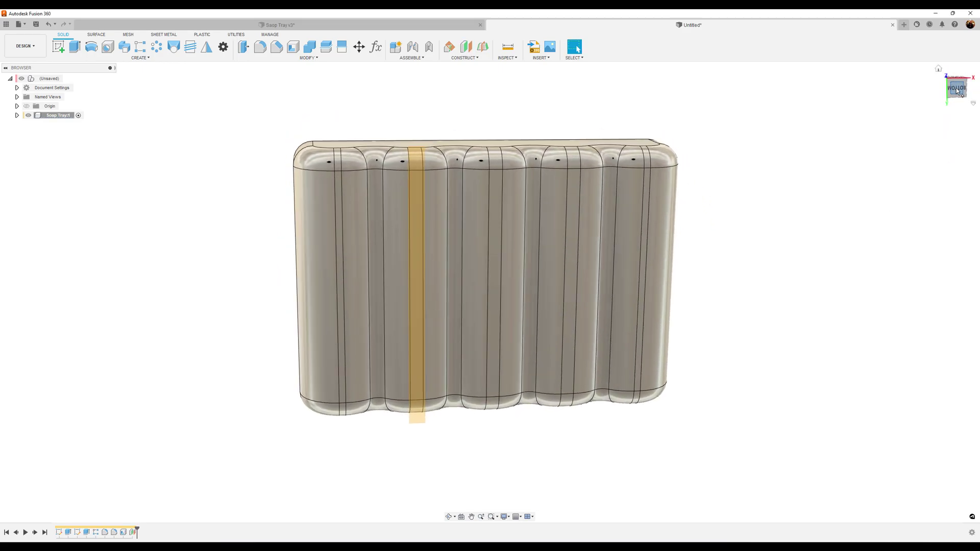
{"action": "middle_click_drag", "start_coordinate": [848, 335], "coordinate": [845, 300]}
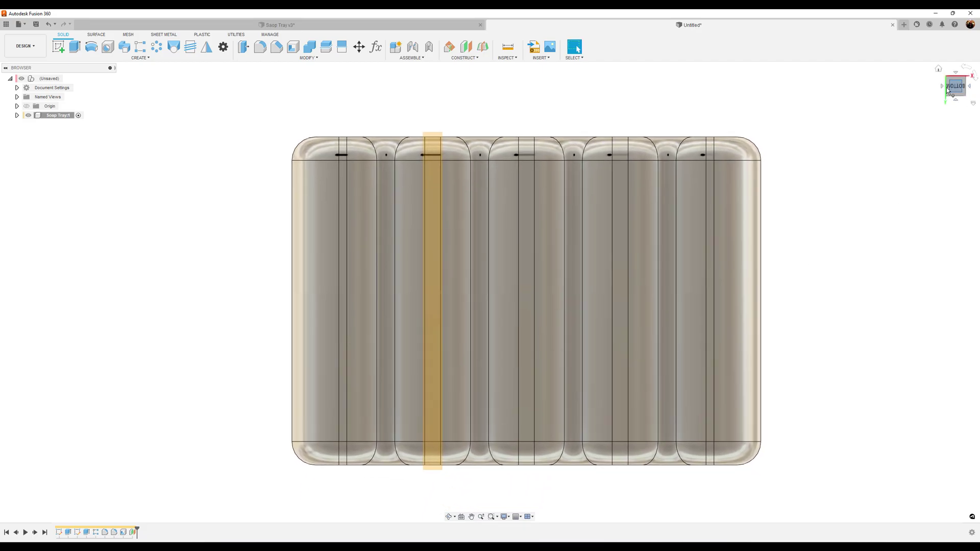
{"action": "middle_click_drag", "start_coordinate": [139, 103], "coordinate": [60, 56], "text": "shift"}
{"action": "left_click", "coordinate": [59, 47]}
{"action": "middle_click_drag", "start_coordinate": [396, 159], "coordinate": [458, 217], "text": "shift"}
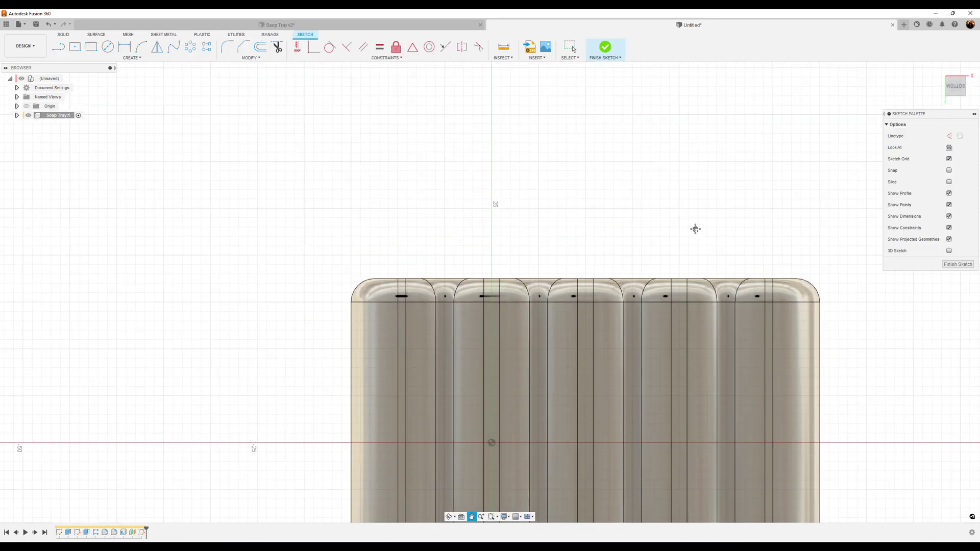
{"action": "middle_click_drag", "start_coordinate": [695, 233], "coordinate": [692, 95]}
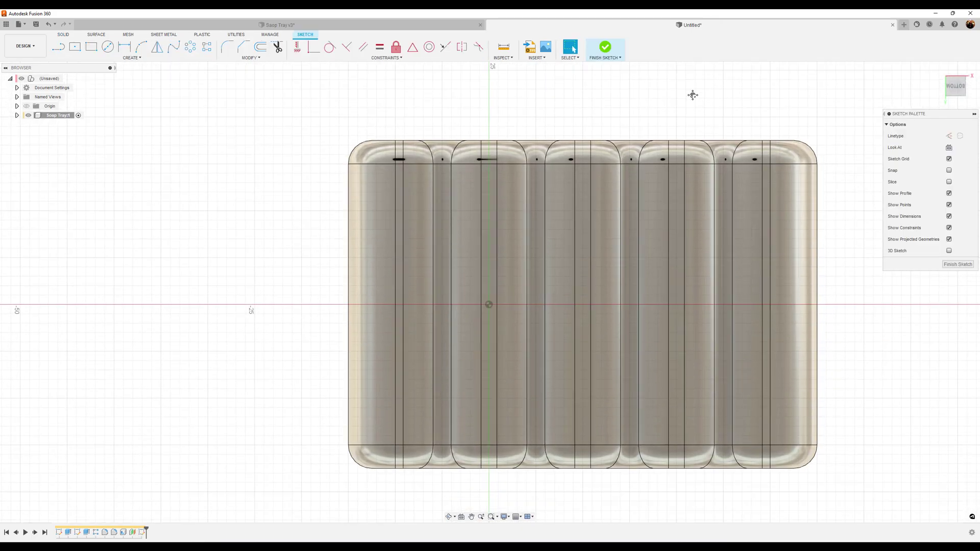
Step: Sketch a tall two-point rectangle about 3.6 mm wide along the first underside ridge, next to the tray's short side
{"action": "left_click", "coordinate": [91, 47]}
{"action": "left_click", "coordinate": [377, 189]}
{"action": "left_click", "coordinate": [412, 418]}
{"action": "scroll", "coordinate": [578, 220], "scroll_direction": "up", "scroll_amount": 2}
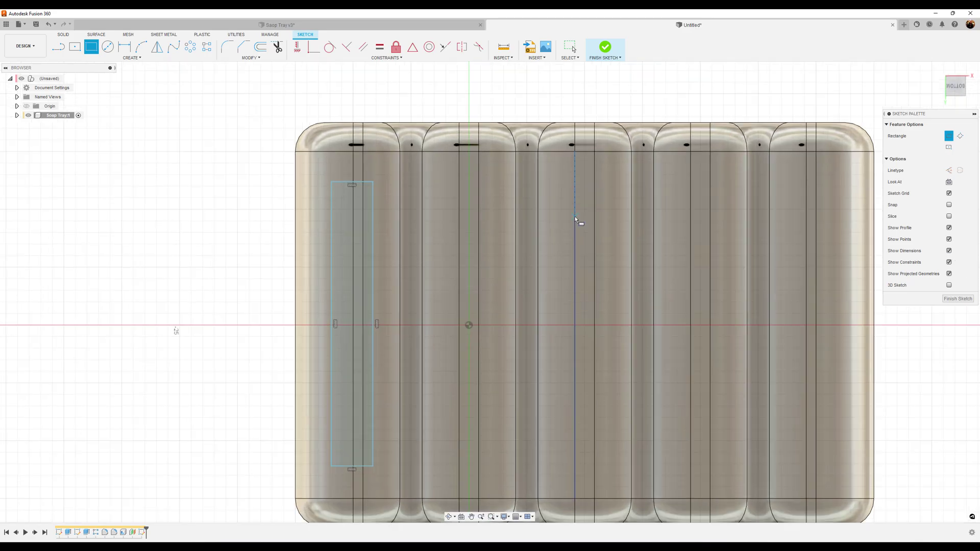
{"action": "middle_click_drag", "start_coordinate": [885, 352], "coordinate": [835, 329]}
{"action": "scroll", "coordinate": [836, 328], "scroll_direction": "down", "scroll_amount": 1}
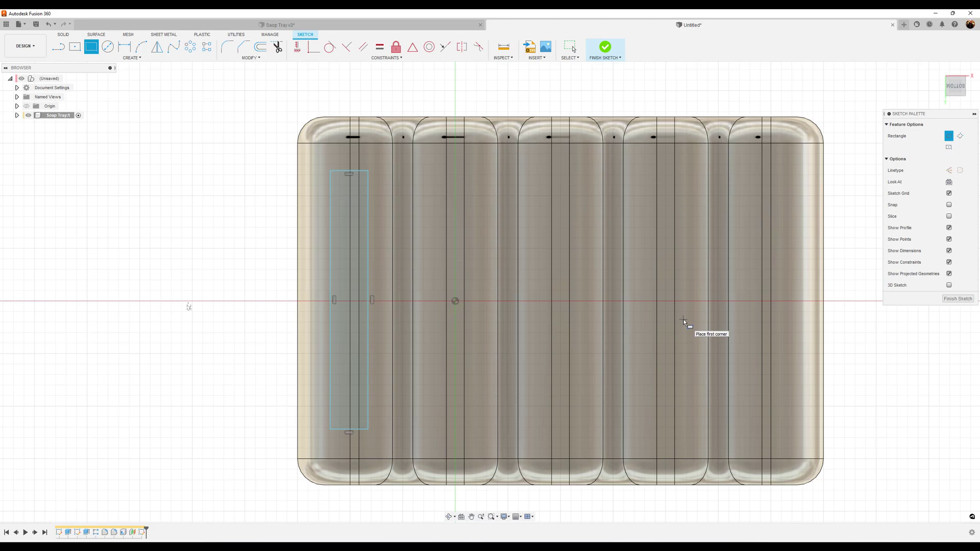
Step: Switch to a wireframe display and dimension the sketched rectangle 3 mm wide and 25 mm long
{"action": "key", "text": "ctrl+9"}
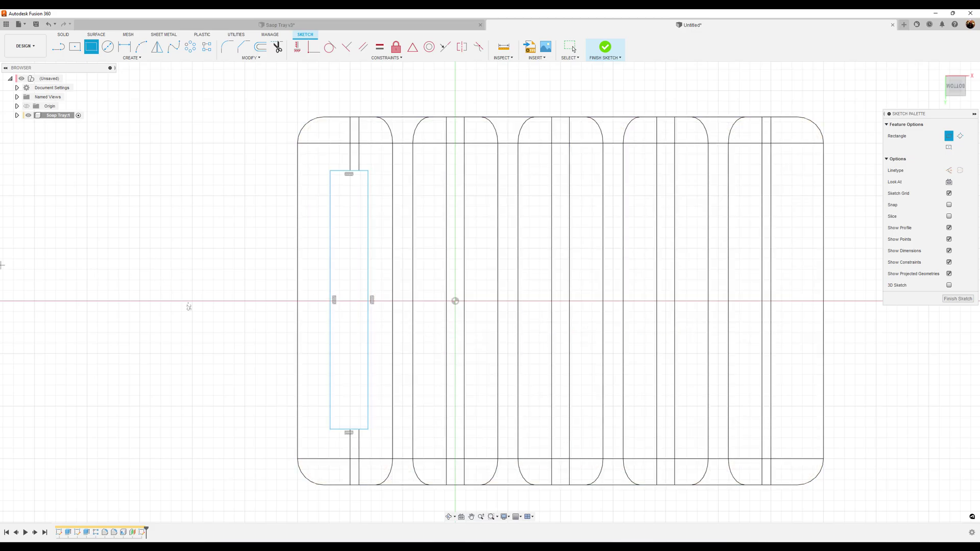
{"action": "left_click", "coordinate": [124, 47]}
{"action": "left_click", "coordinate": [343, 172]}
{"action": "left_click", "coordinate": [341, 164]}
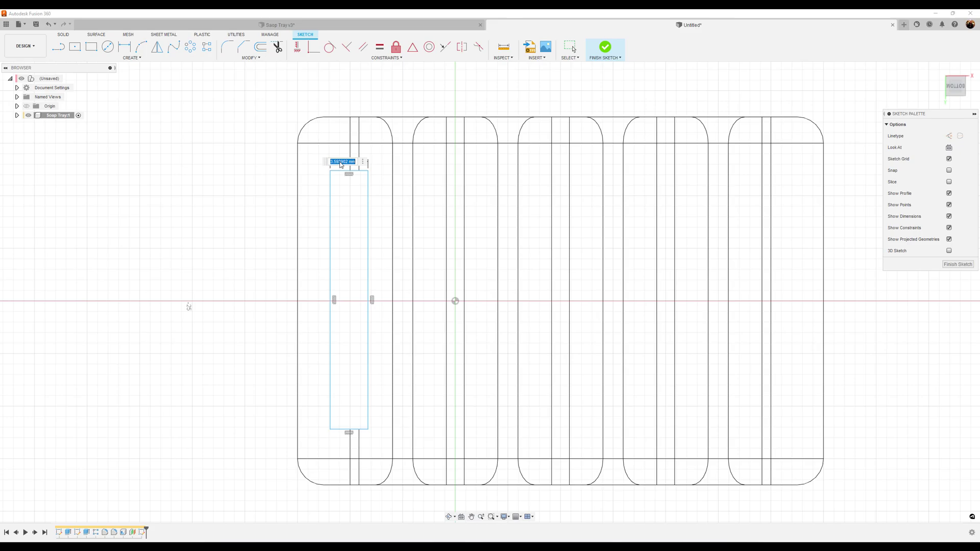
{"action": "type", "text": "3"}
{"action": "key", "text": "Return"}
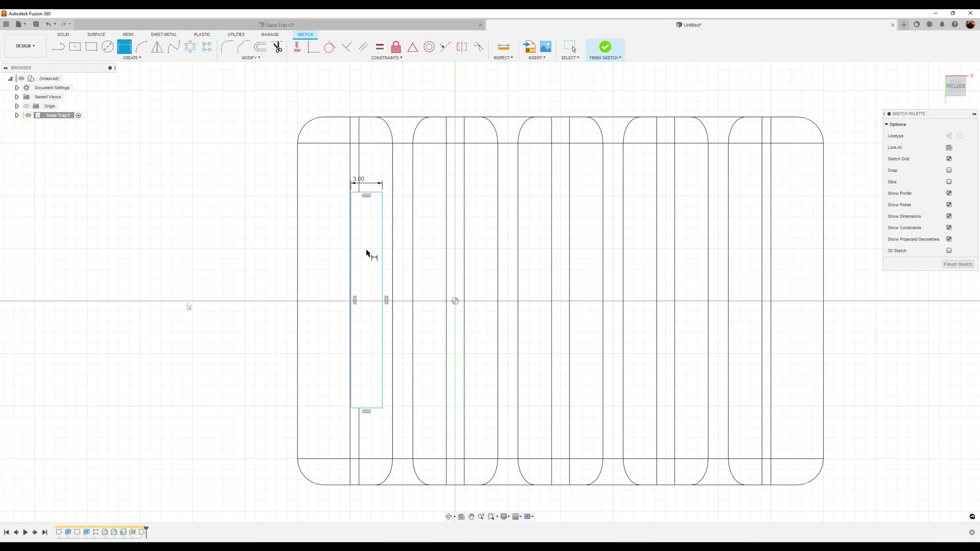
{"action": "left_click", "coordinate": [351, 248]}
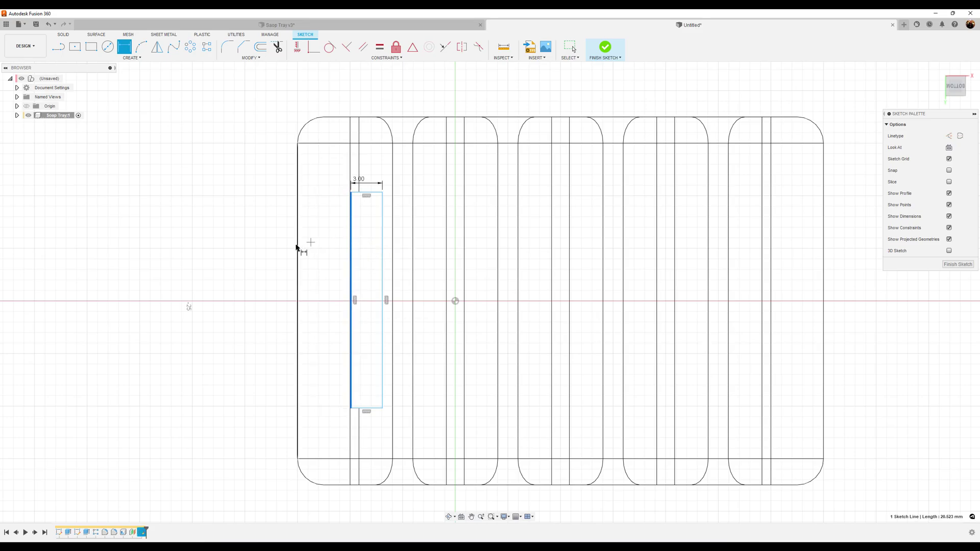
{"action": "left_click", "coordinate": [241, 276]}
{"action": "type", "text": "25"}
{"action": "key", "text": "Return"}
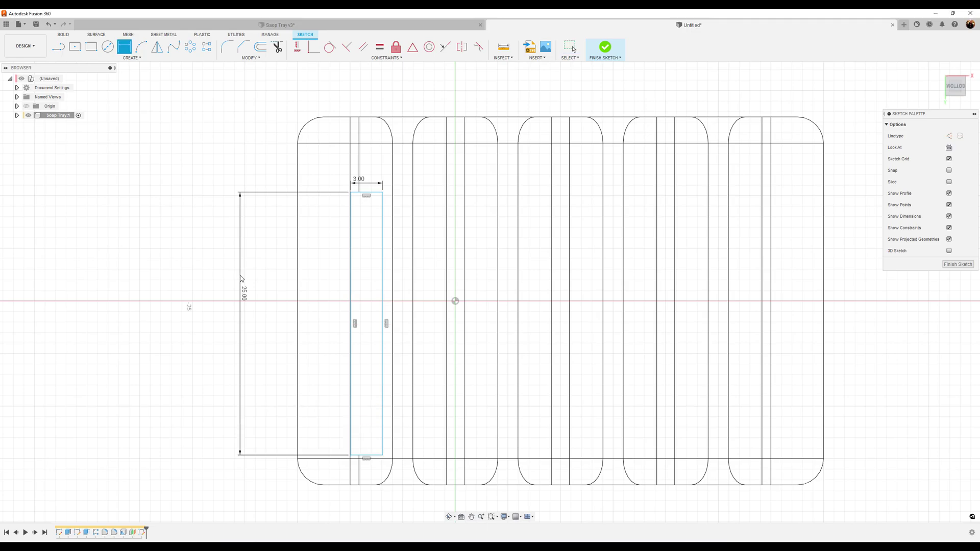
Step: Position the rectangle with dimensions of 5 mm from the tray's long edge and 3 mm from its nearest short edge
{"action": "left_click", "coordinate": [372, 192]}
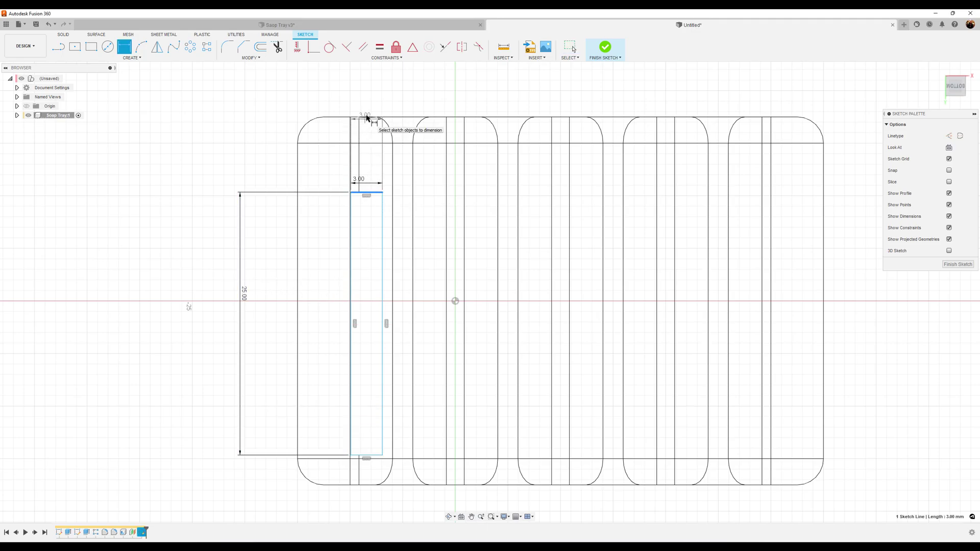
{"action": "left_click", "coordinate": [333, 117]}
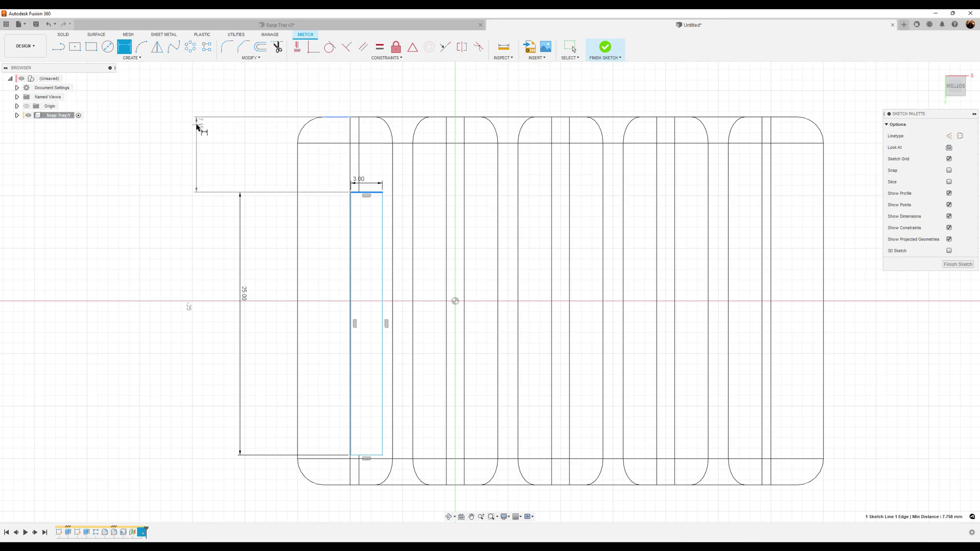
{"action": "left_click", "coordinate": [199, 126]}
{"action": "type", "text": "5"}
{"action": "key", "text": "Return"}
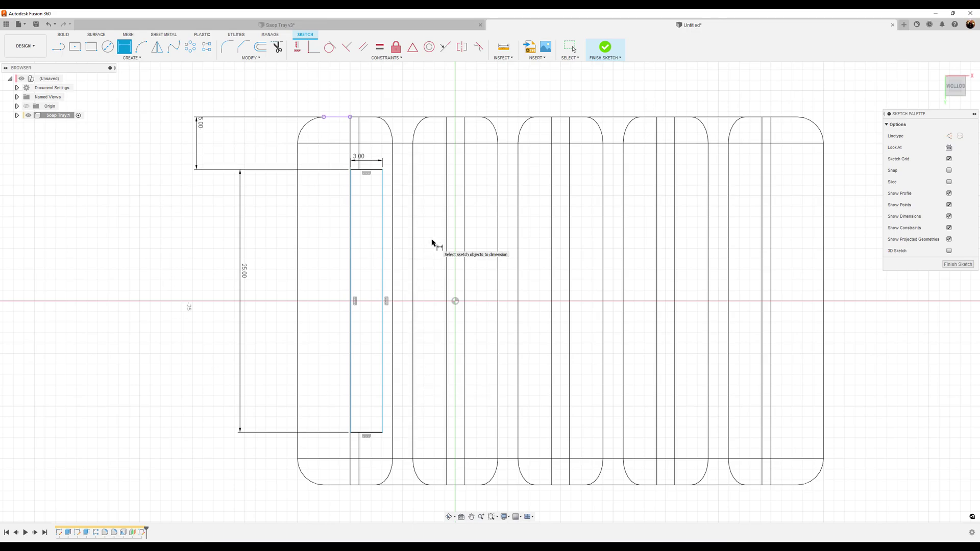
{"action": "left_click", "coordinate": [352, 242]}
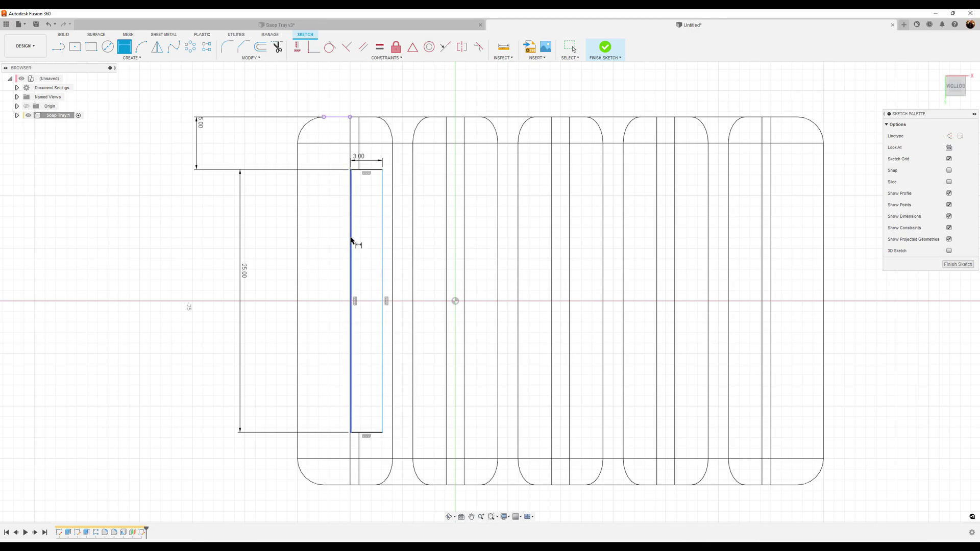
{"action": "left_click", "coordinate": [298, 244]}
{"action": "left_click", "coordinate": [274, 255]}
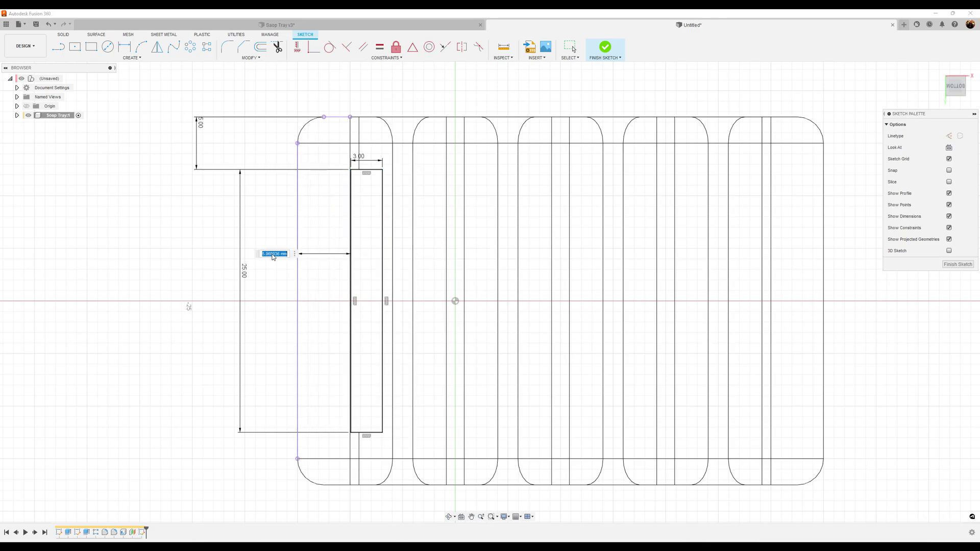
{"action": "type", "text": "3"}
{"action": "key", "text": "Return"}
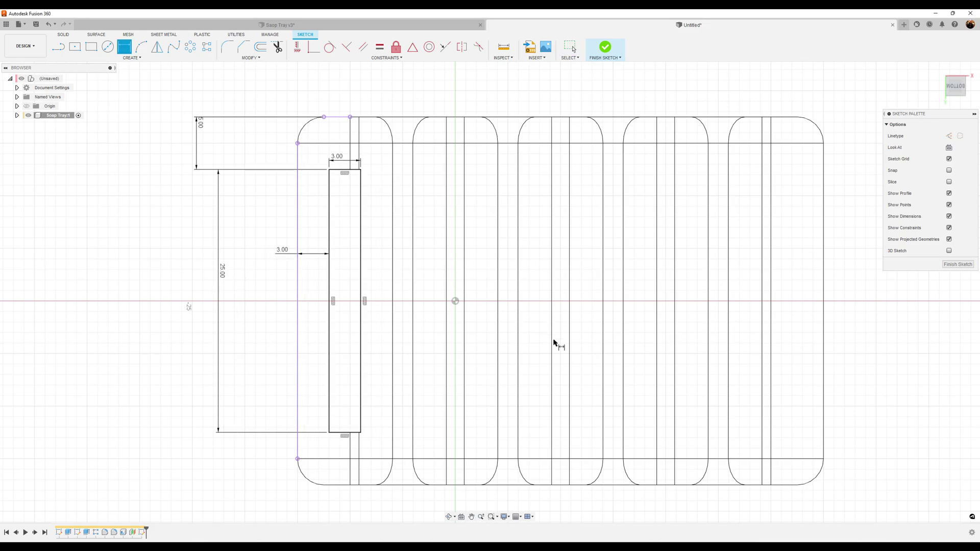
Step: Finish the sketch and extrude the rectangle as a cut through the tray's floor, with the extent type All
{"action": "scroll", "coordinate": [463, 428], "scroll_direction": "down", "scroll_amount": 2}
{"action": "scroll", "coordinate": [492, 416], "scroll_direction": "up", "scroll_amount": 1}
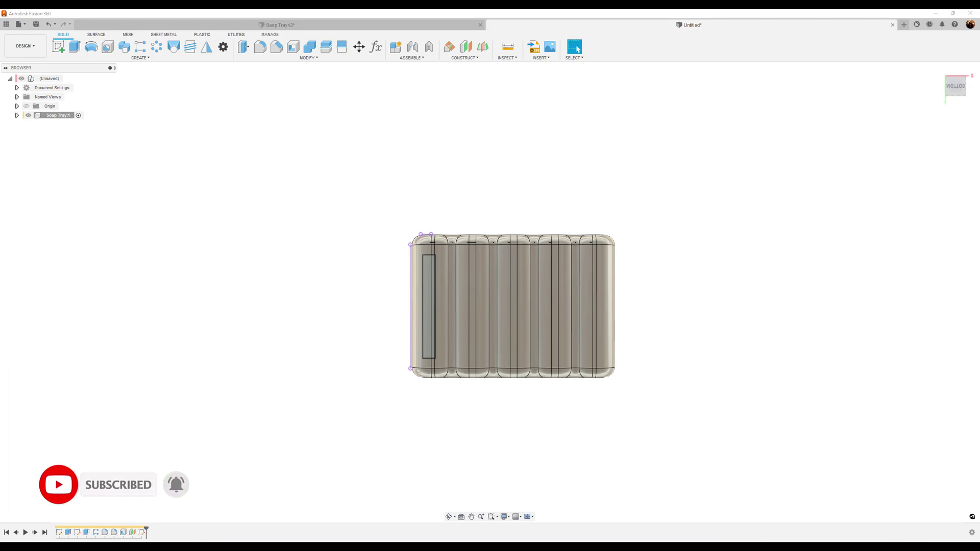
{"action": "scroll", "coordinate": [608, 184], "scroll_direction": "down", "scroll_amount": 4}
{"action": "middle_click_drag", "start_coordinate": [684, 206], "coordinate": [686, 206], "text": "shift"}
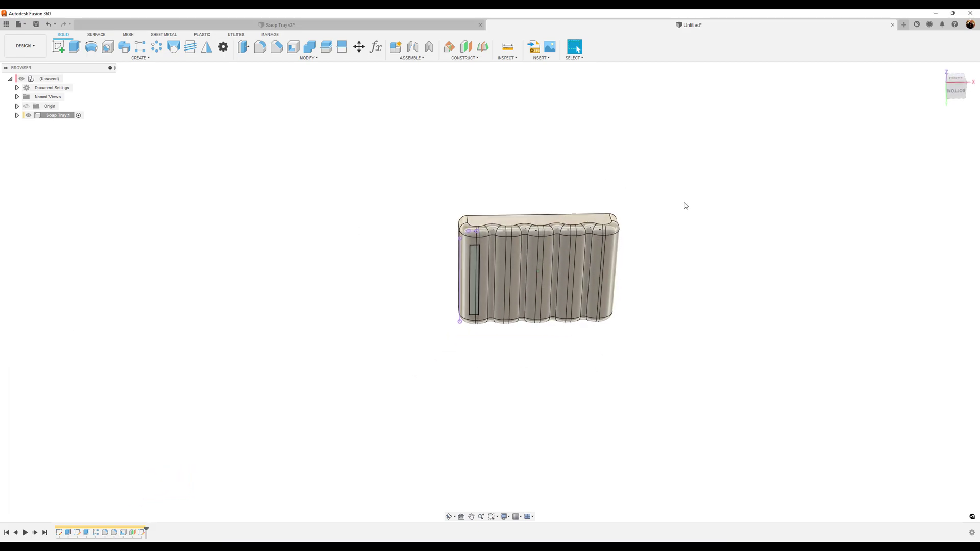
{"action": "left_click", "coordinate": [75, 47]}
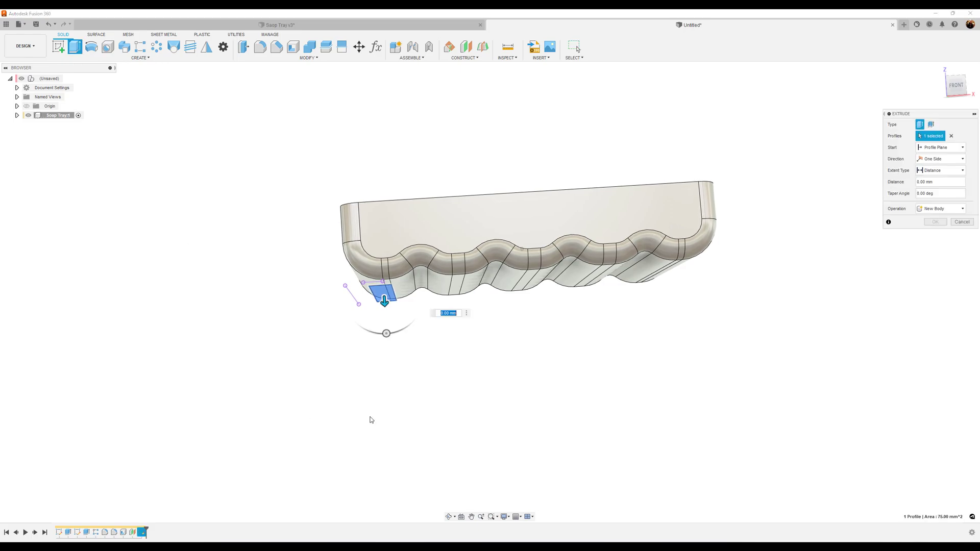
{"action": "scroll", "coordinate": [418, 364], "scroll_direction": "up", "scroll_amount": 2}
{"action": "middle_click_drag", "start_coordinate": [362, 288], "coordinate": [352, 317], "text": "shift"}
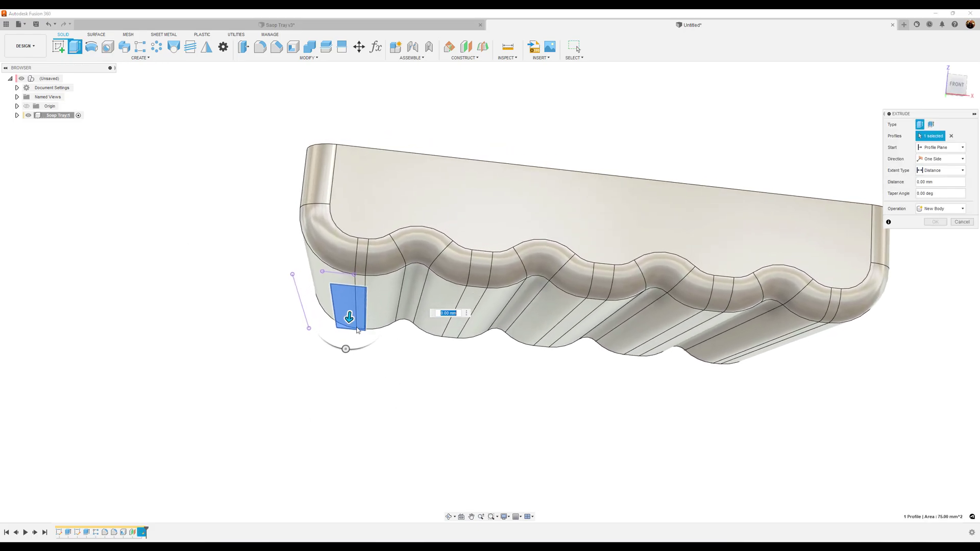
{"action": "left_click_drag", "start_coordinate": [352, 316], "coordinate": [350, 303]}
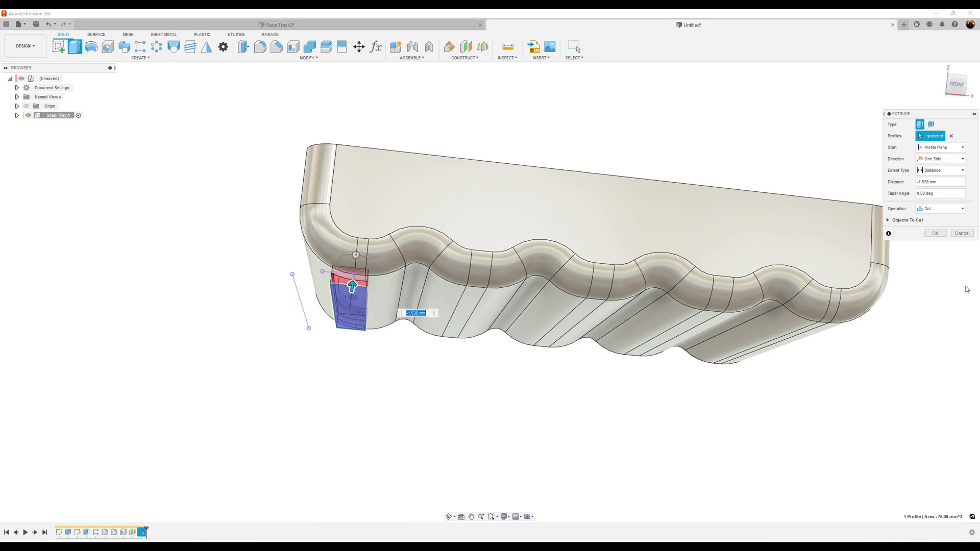
{"action": "left_click", "coordinate": [941, 170]}
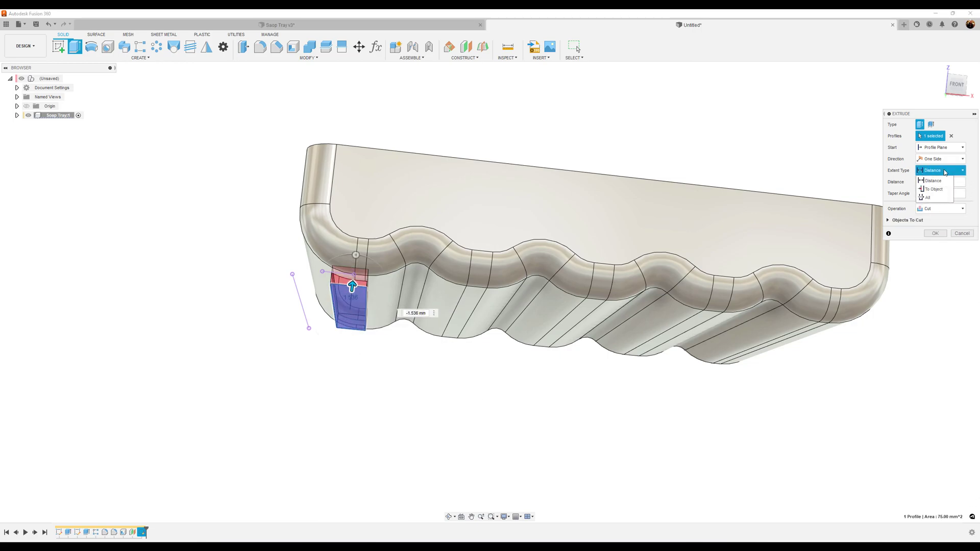
{"action": "left_click", "coordinate": [936, 202]}
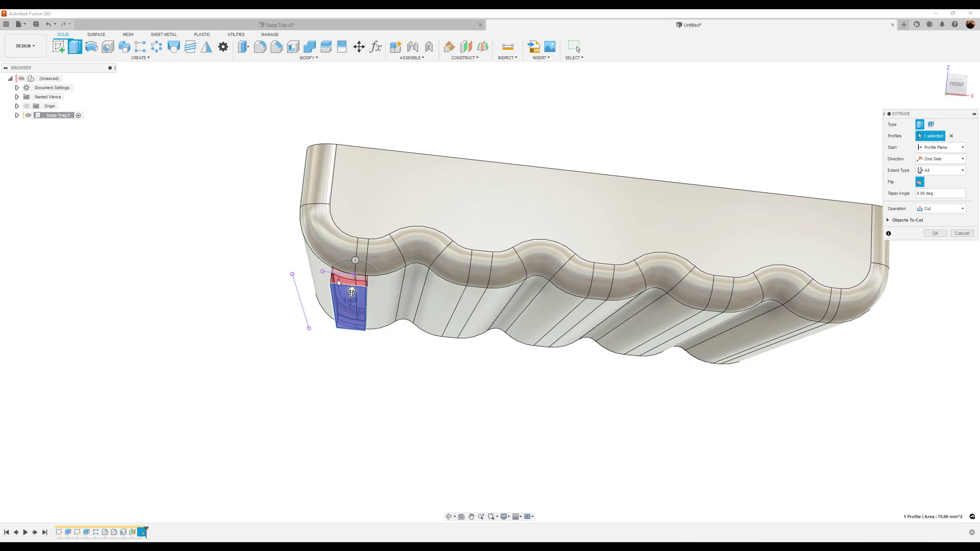
{"action": "left_click", "coordinate": [935, 234]}
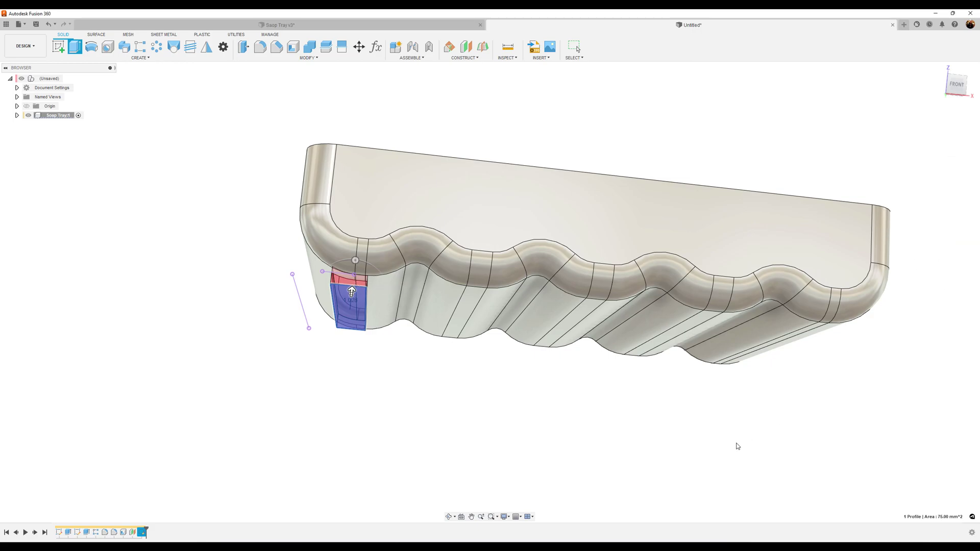
Step: Pattern the slot cut along the tray's long edge with a quantity of 5 and a spacing of 10.23 mm
{"action": "key", "text": "F6"}
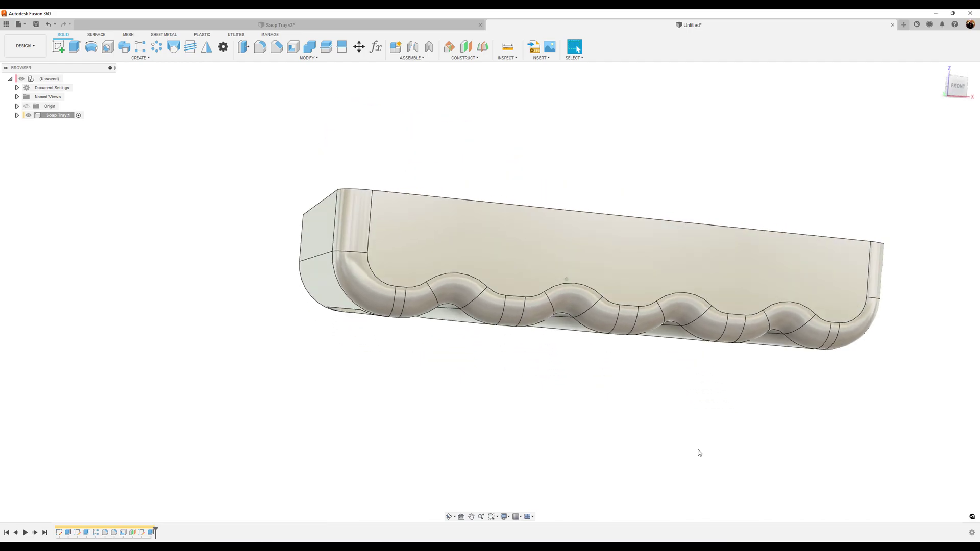
{"action": "middle_click_drag", "start_coordinate": [700, 453], "coordinate": [405, 414], "text": "shift"}
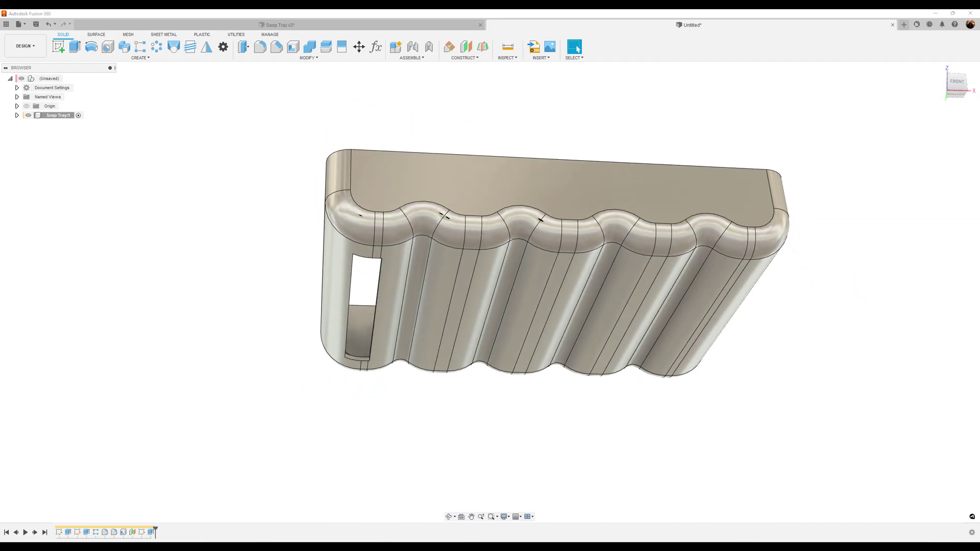
{"action": "left_click", "coordinate": [140, 51]}
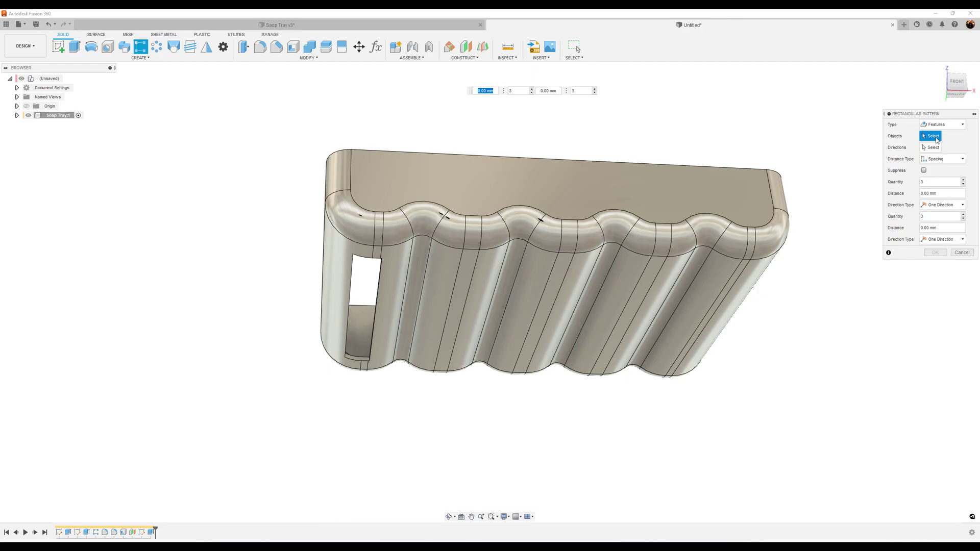
{"action": "left_click", "coordinate": [151, 533]}
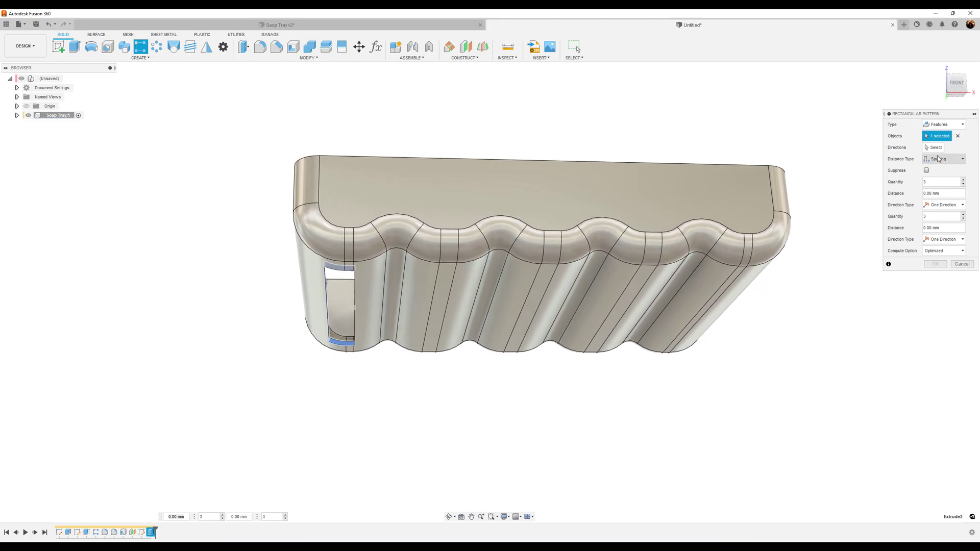
{"action": "left_click", "coordinate": [605, 159]}
{"action": "left_click_drag", "start_coordinate": [348, 307], "coordinate": [519, 305]}
{"action": "key", "text": "Tab"}
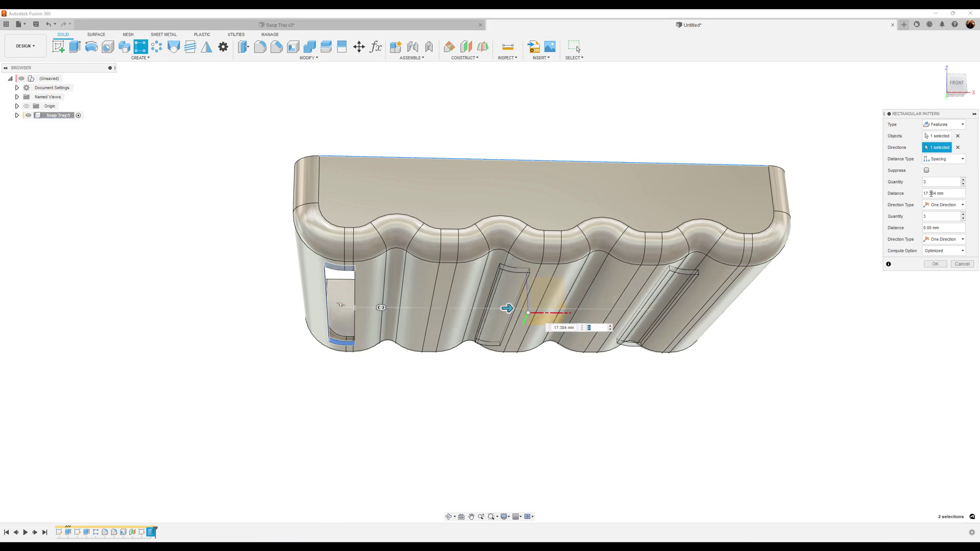
{"action": "left_click", "coordinate": [963, 179]}
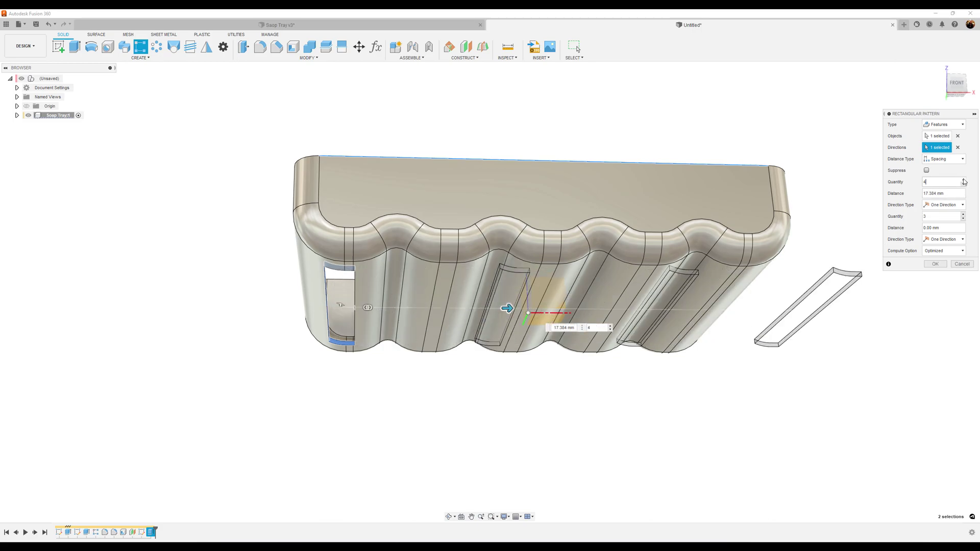
{"action": "left_click", "coordinate": [964, 180]}
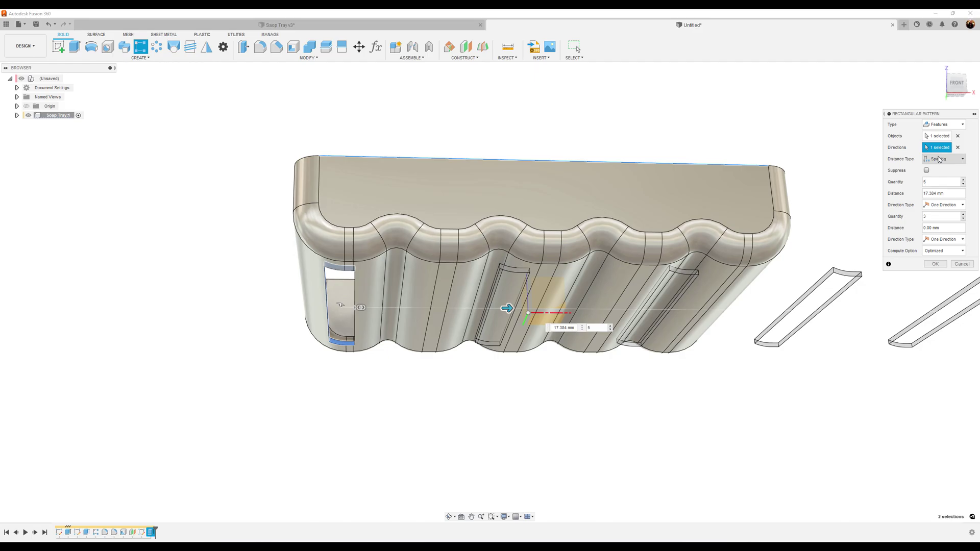
{"action": "left_click", "coordinate": [950, 192]}
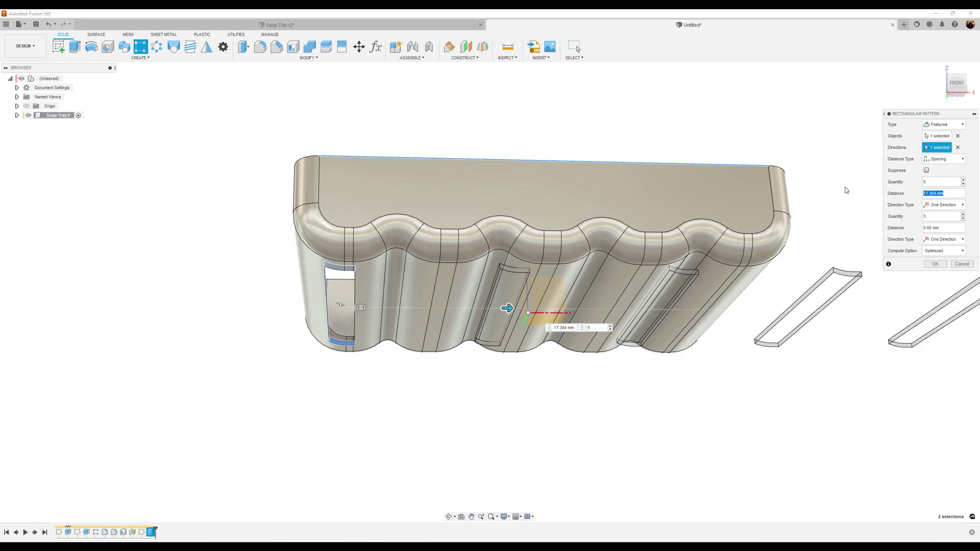
{"action": "type", "text": "10.23"}
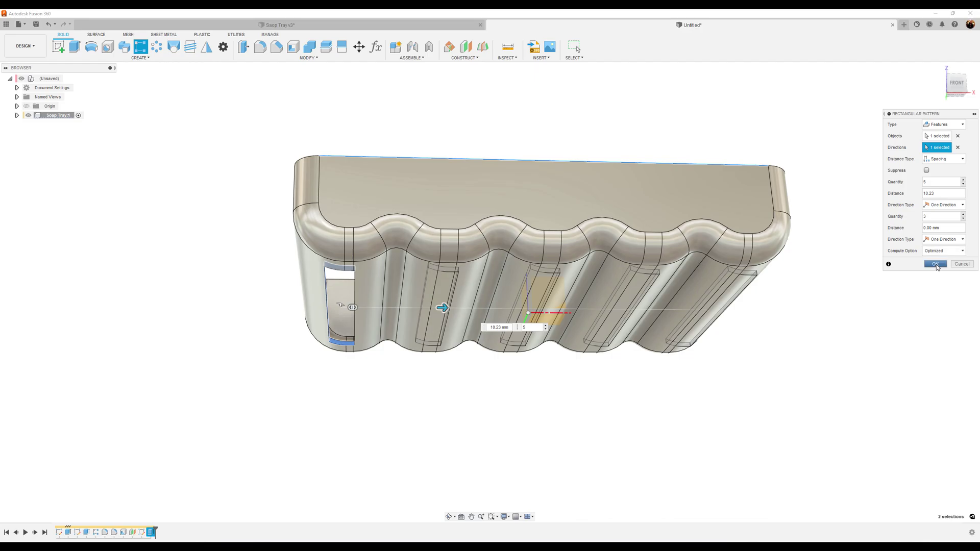
{"action": "left_click", "coordinate": [936, 264]}
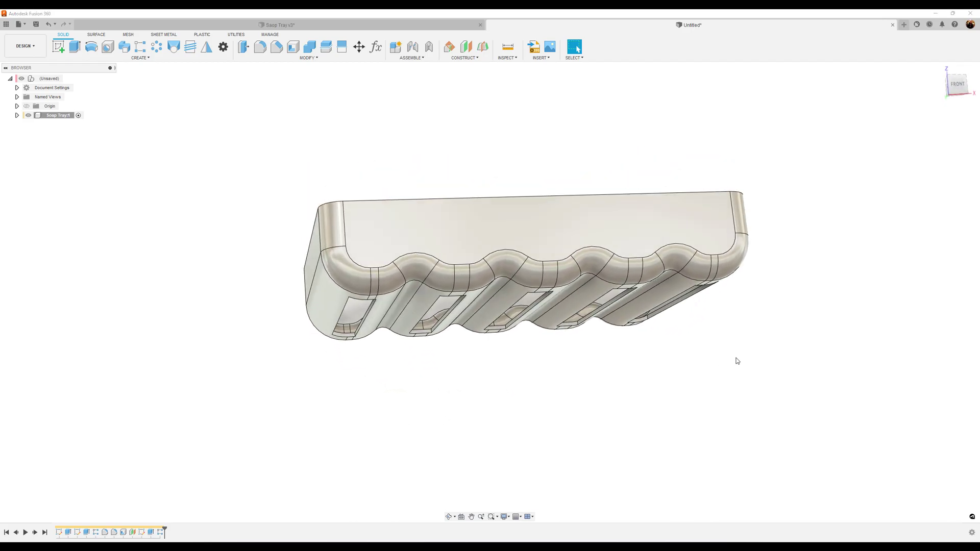
Step: View the tray from the front and start a new sketch on its flat front wall
{"action": "left_click", "coordinate": [957, 85]}
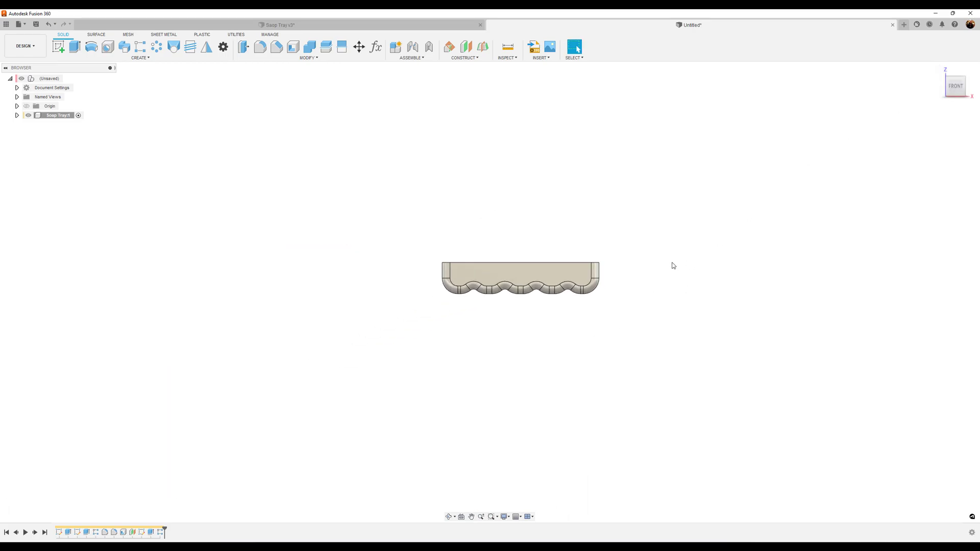
{"action": "scroll", "coordinate": [444, 256], "scroll_direction": "up", "scroll_amount": 6}
{"action": "middle_click_drag", "start_coordinate": [562, 204], "coordinate": [503, 189]}
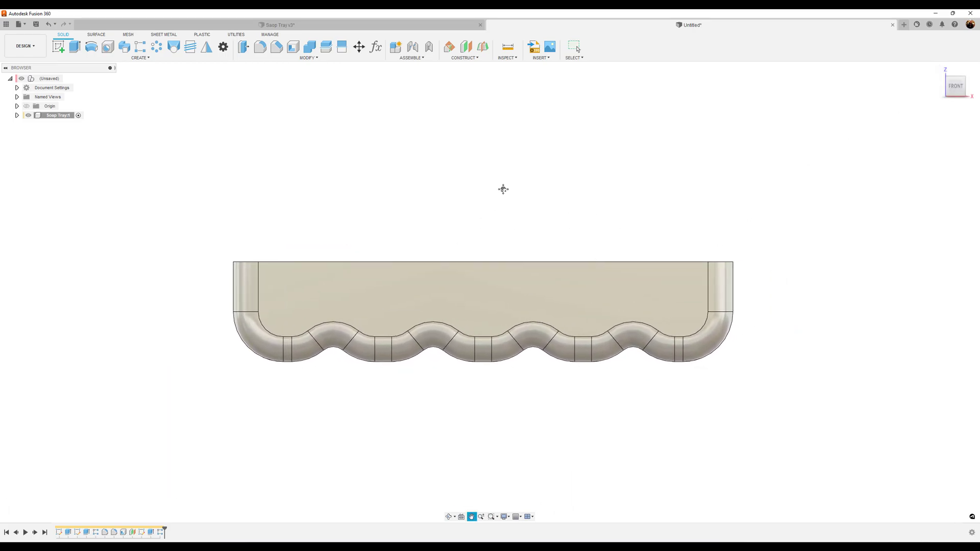
{"action": "left_click", "coordinate": [62, 50]}
{"action": "left_click", "coordinate": [500, 280]}
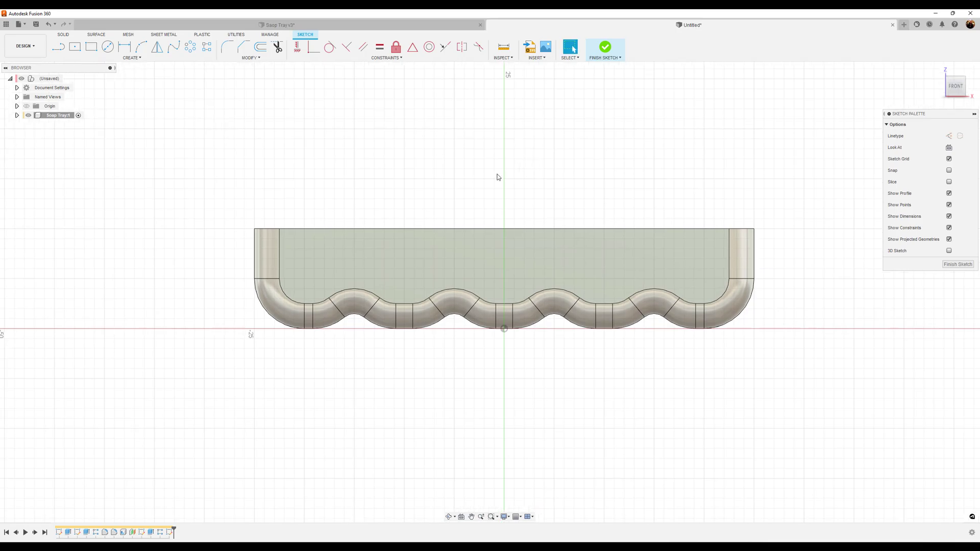
Step: Sketch a two-point rectangle 25 mm wide and 2 mm high, extending down from the front wall's upper edge
{"action": "left_click", "coordinate": [92, 46]}
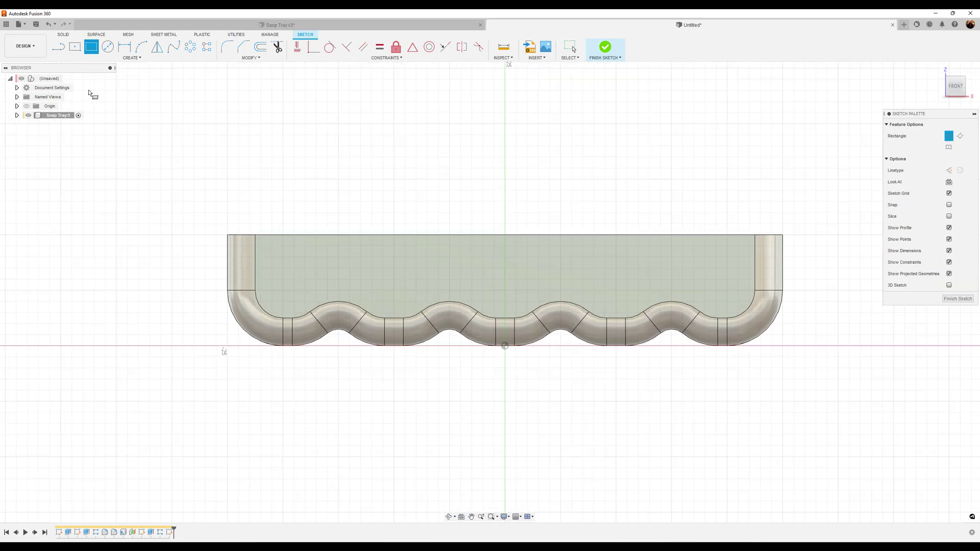
{"action": "left_click", "coordinate": [395, 235]}
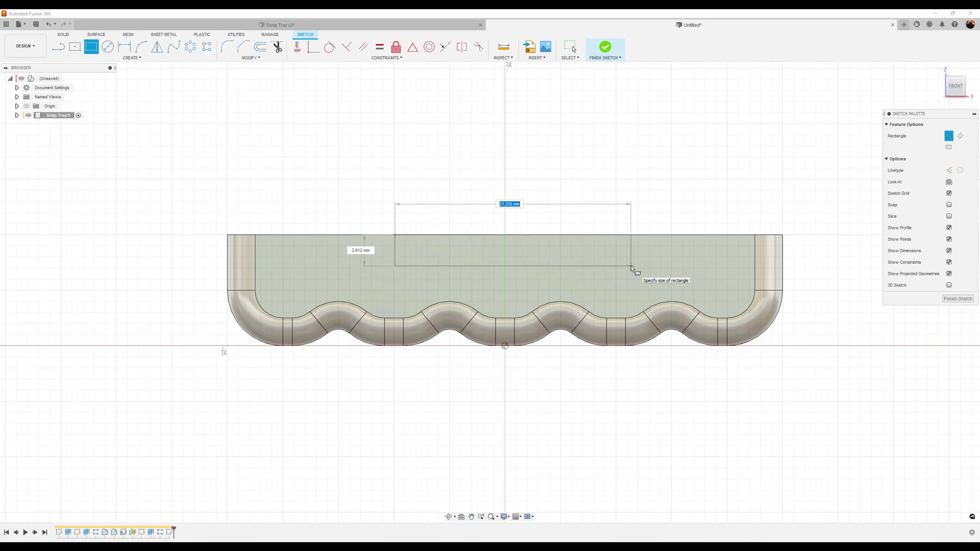
{"action": "type", "text": "2"}
{"action": "key", "text": "Tab"}
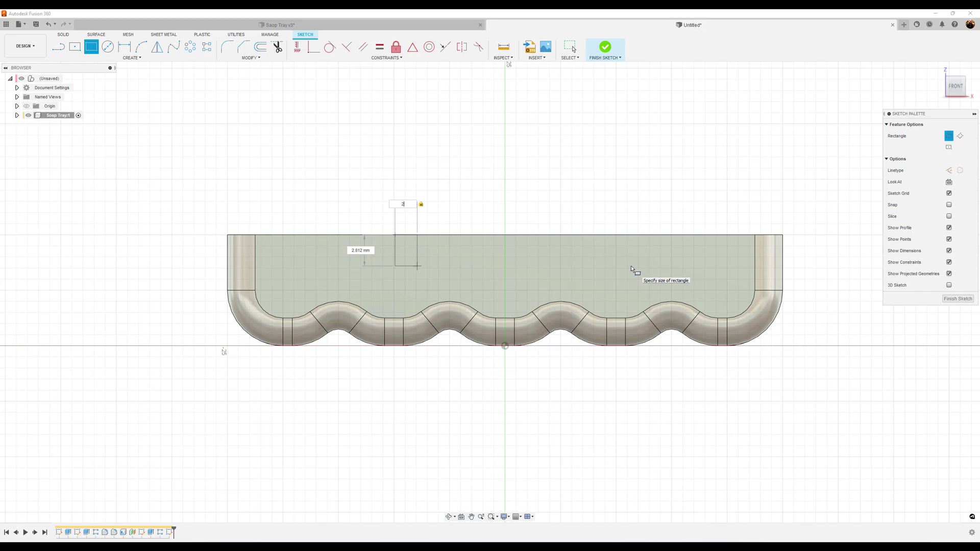
{"action": "key", "text": "Tab"}
{"action": "type", "text": "2"}
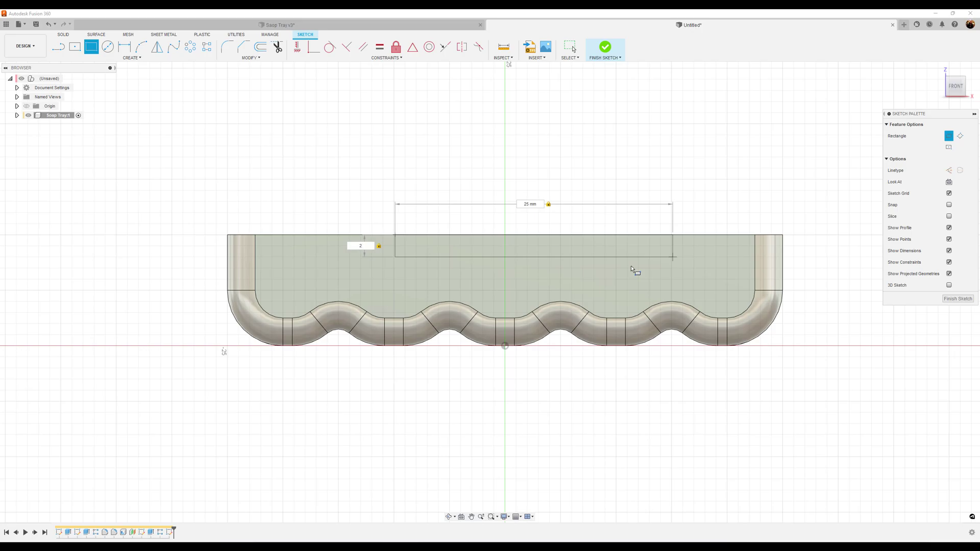
{"action": "key", "text": "Return"}
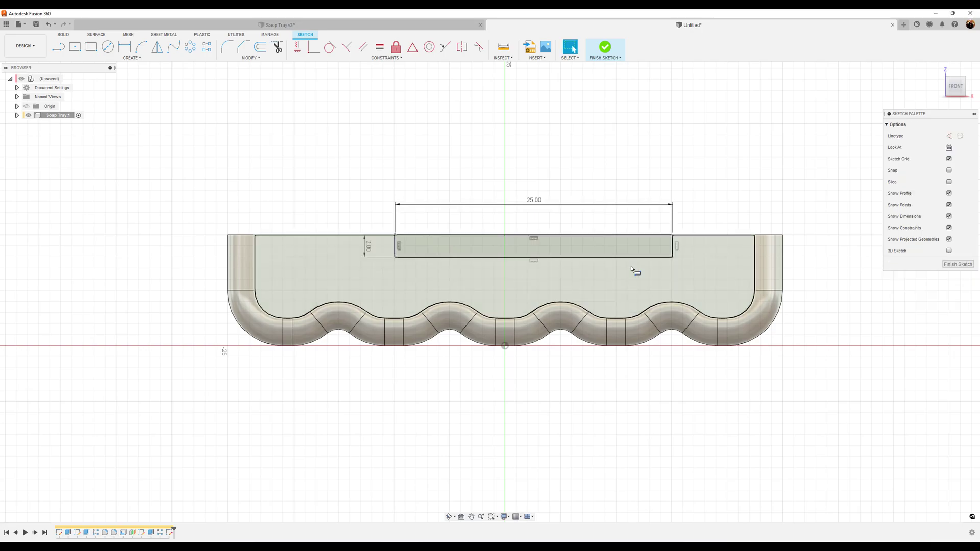
Step: Position the rectangle with a 12.5 mm dimension between its left side and the tray's left outer edge
{"action": "left_click", "coordinate": [124, 46]}
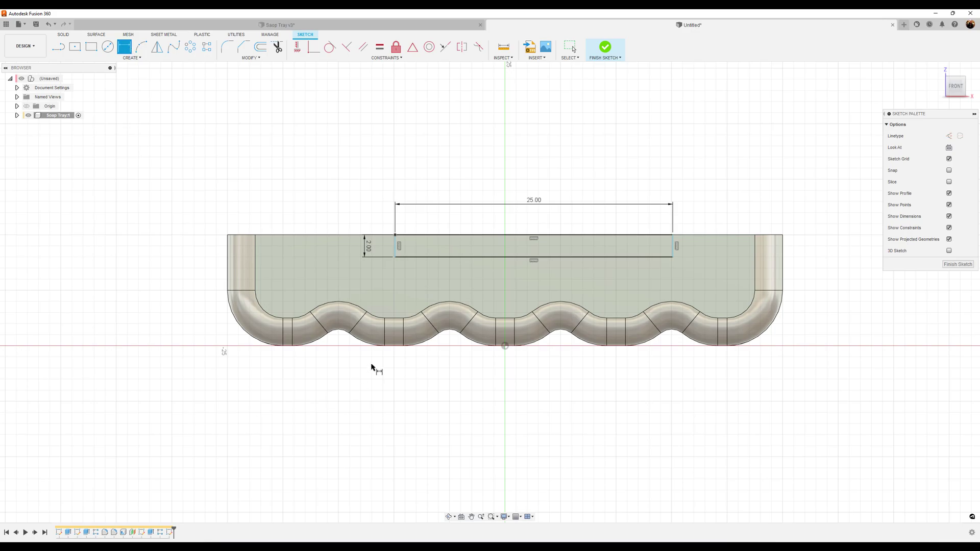
{"action": "left_click", "coordinate": [395, 248]}
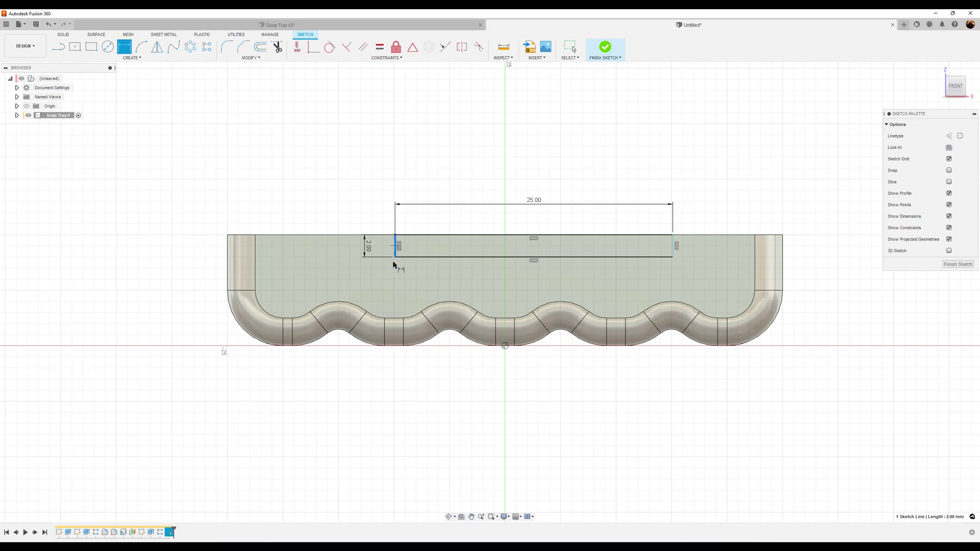
{"action": "left_click", "coordinate": [228, 247]}
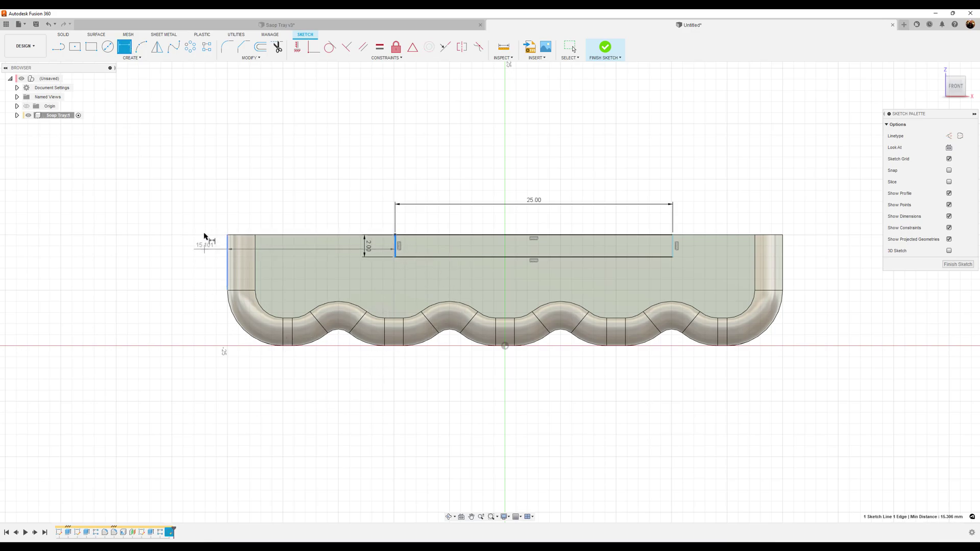
{"action": "left_click", "coordinate": [264, 213]}
{"action": "type", "text": "12.5"}
{"action": "key", "text": "Return"}
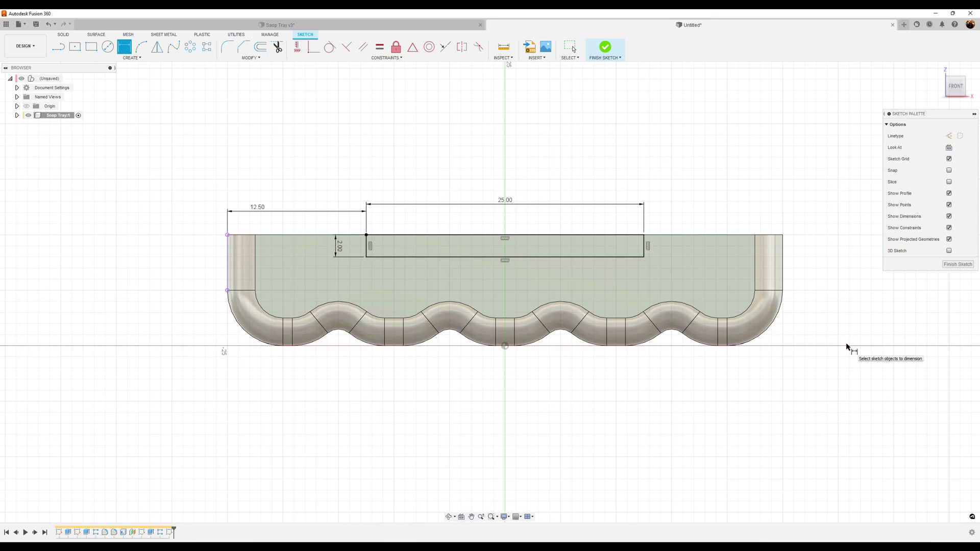
Step: Finish the sketch and extrude the rectangle as a cut through both long walls, with the extent type All
{"action": "left_click", "coordinate": [965, 269]}
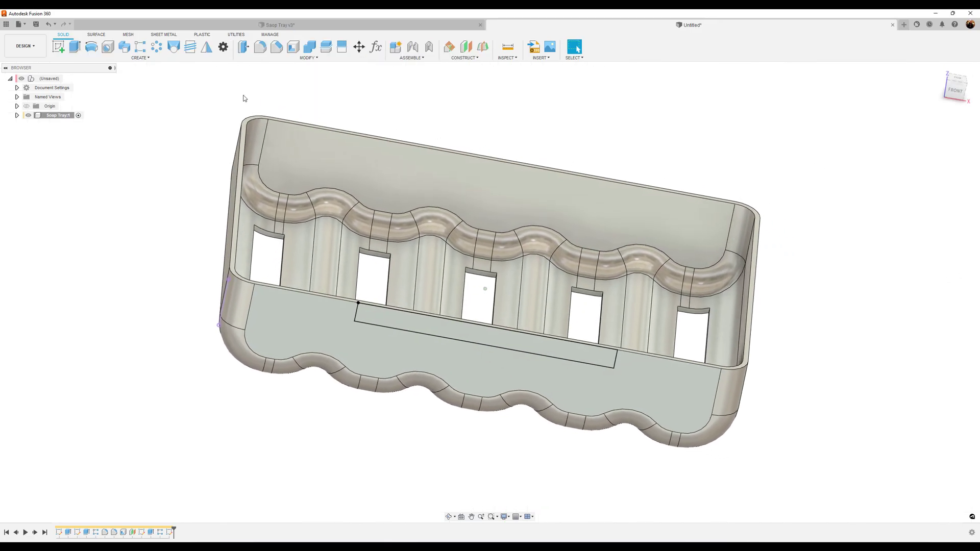
{"action": "left_click", "coordinate": [76, 52]}
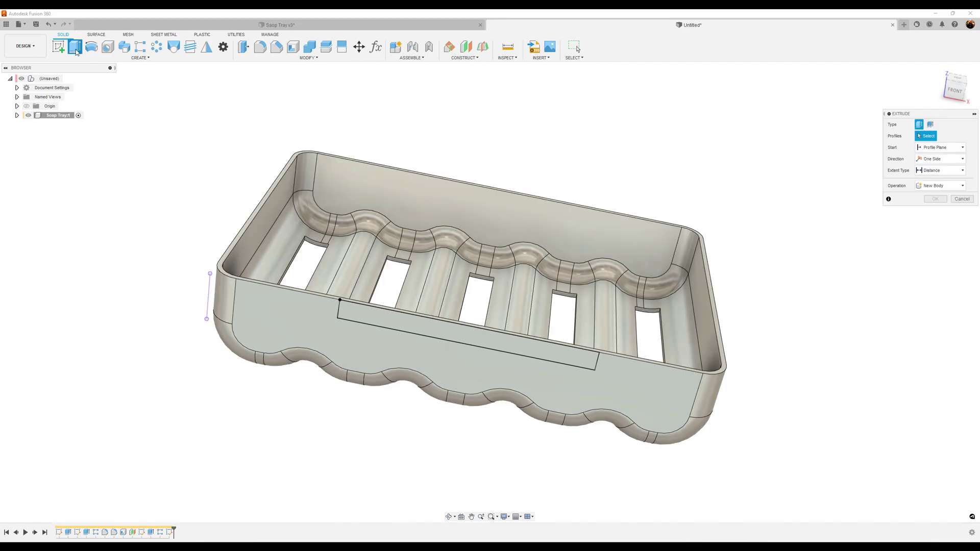
{"action": "left_click", "coordinate": [509, 347]}
{"action": "middle_click_drag", "start_coordinate": [509, 347], "coordinate": [482, 348], "text": "shift"}
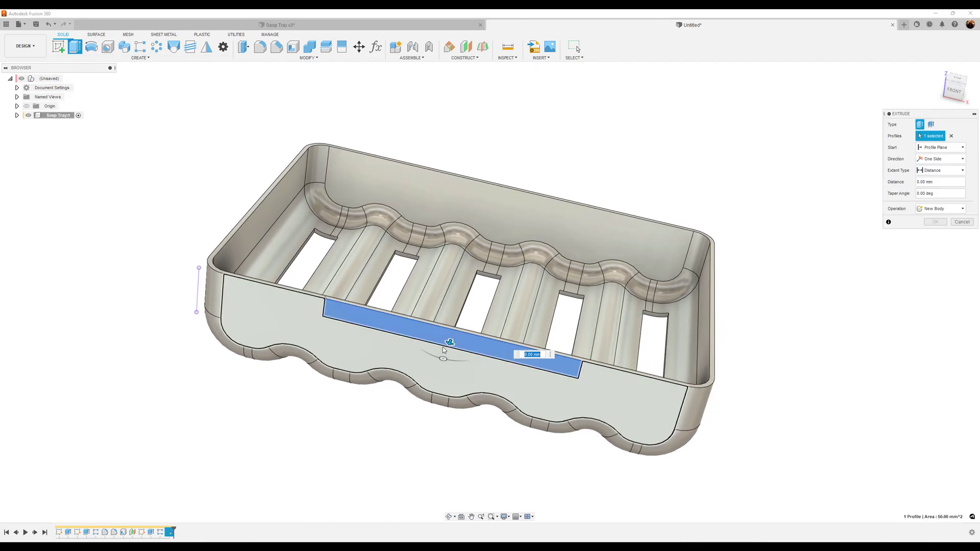
{"action": "left_click_drag", "start_coordinate": [452, 339], "coordinate": [484, 262]}
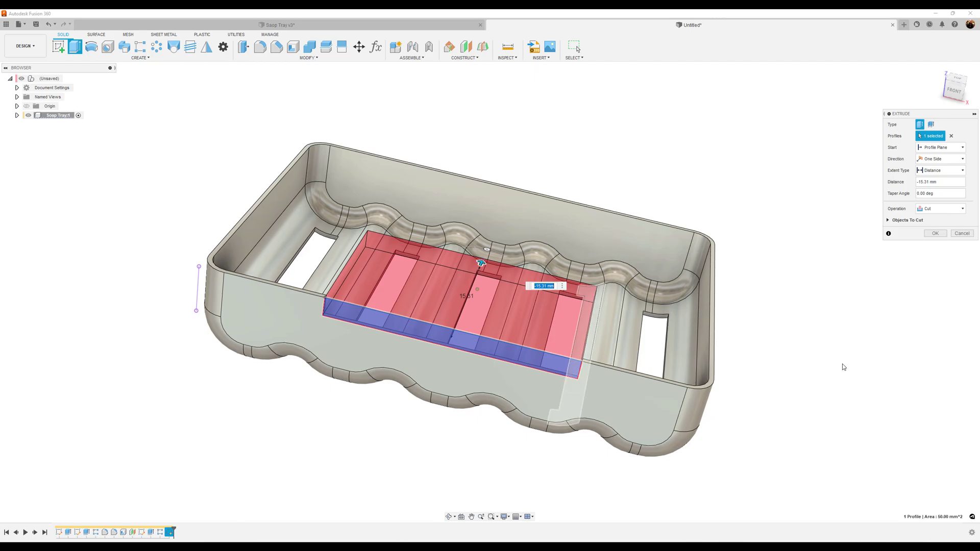
{"action": "left_click", "coordinate": [944, 170]}
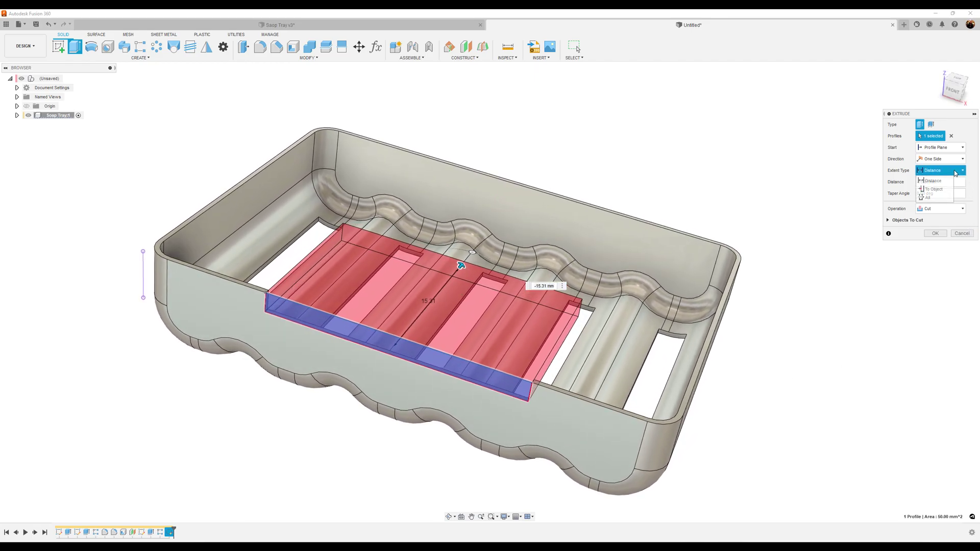
{"action": "left_click", "coordinate": [937, 199]}
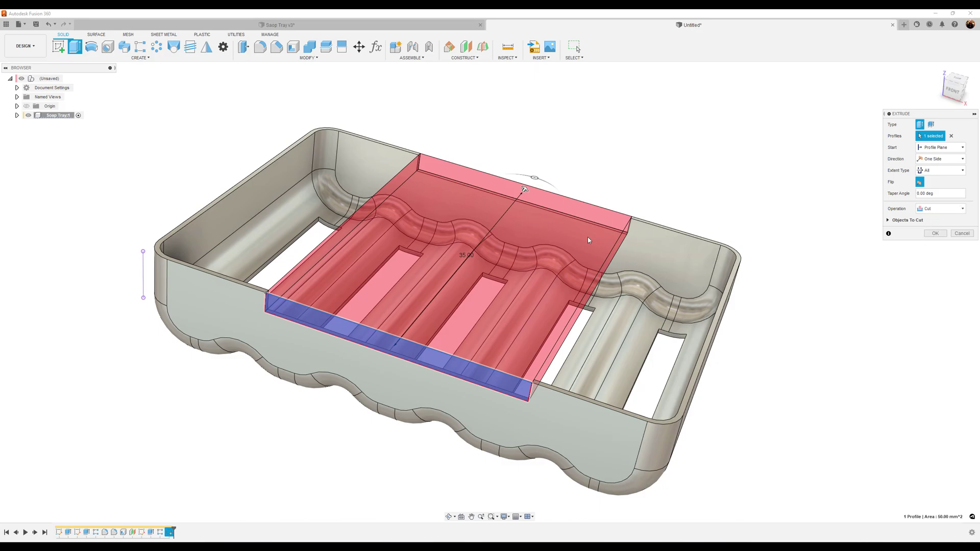
{"action": "left_click", "coordinate": [935, 234]}
Step: View the tray from the right and start a new sketch on its flat short wall
{"action": "middle_click_drag", "start_coordinate": [691, 331], "coordinate": [965, 102], "text": "shift"}
{"action": "left_click", "coordinate": [962, 92]}
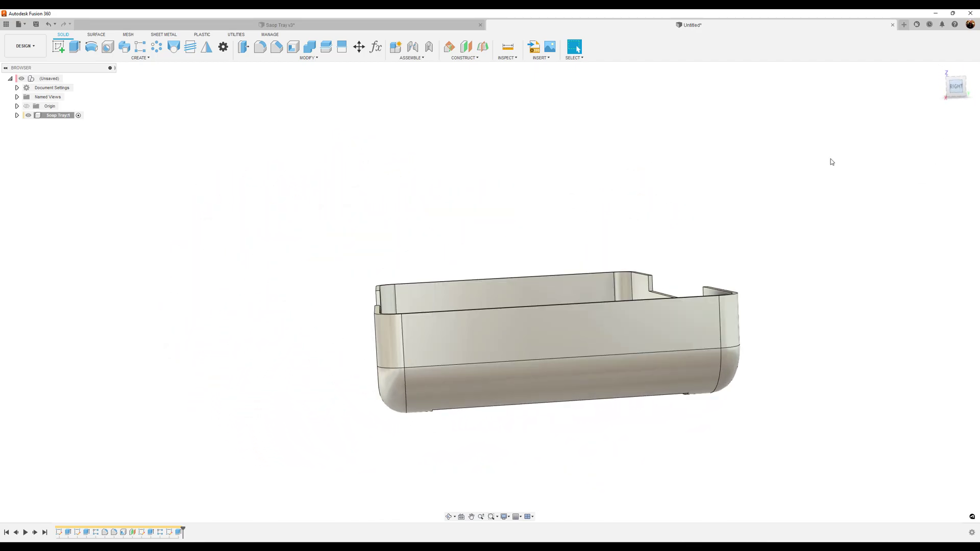
{"action": "left_click", "coordinate": [58, 46]}
{"action": "left_click", "coordinate": [413, 295]}
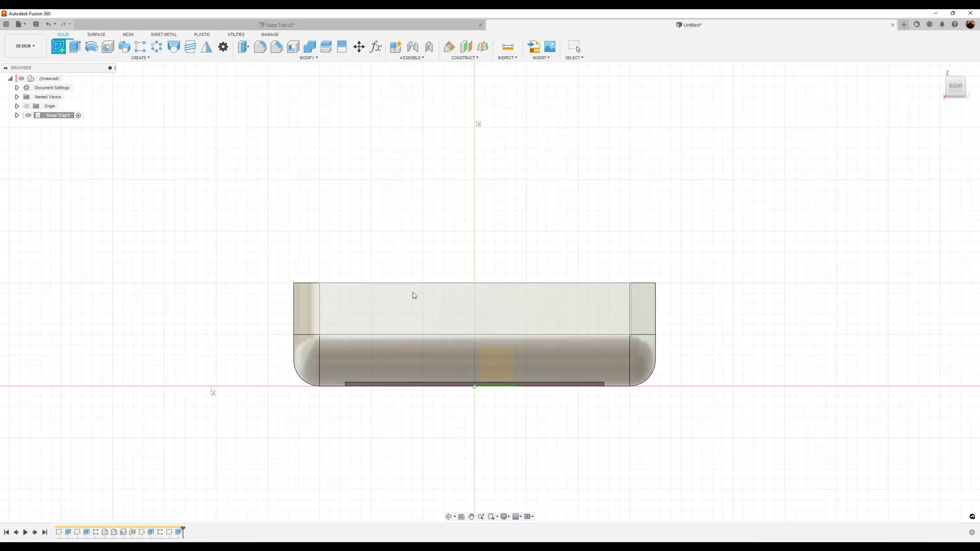
{"action": "left_click", "coordinate": [479, 309]}
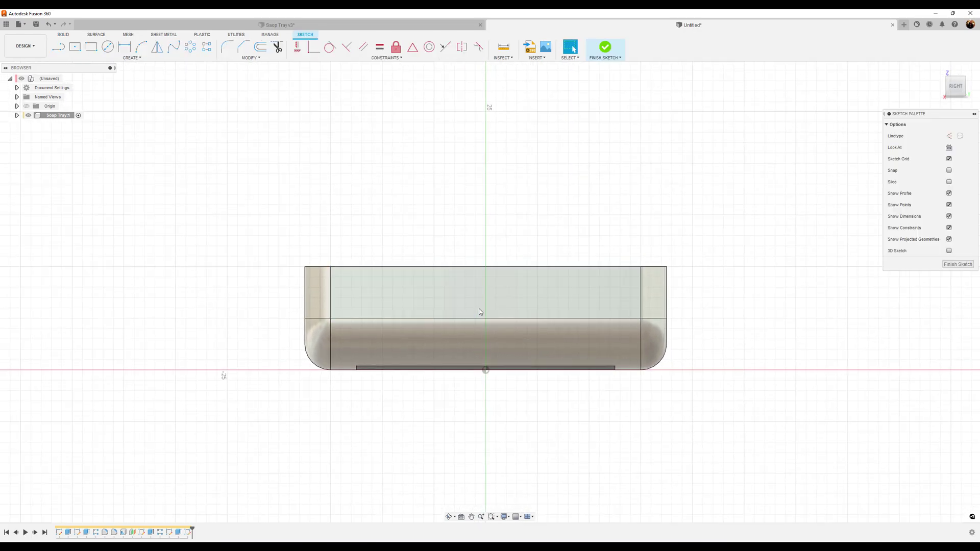
Step: Sketch a rectangle about 15 mm wide and 3 mm high, extending down from the short wall's upper edge
{"action": "left_click", "coordinate": [92, 47]}
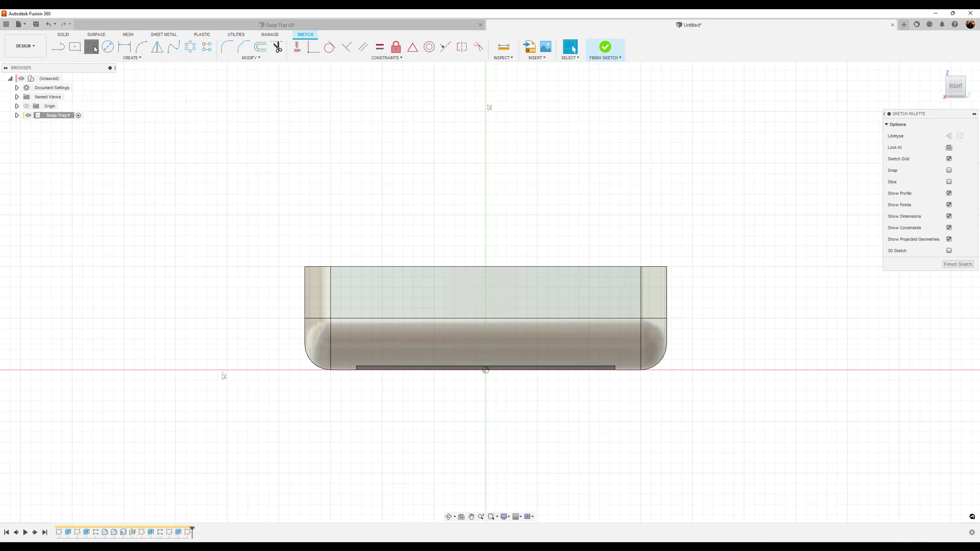
{"action": "left_click", "coordinate": [420, 266]}
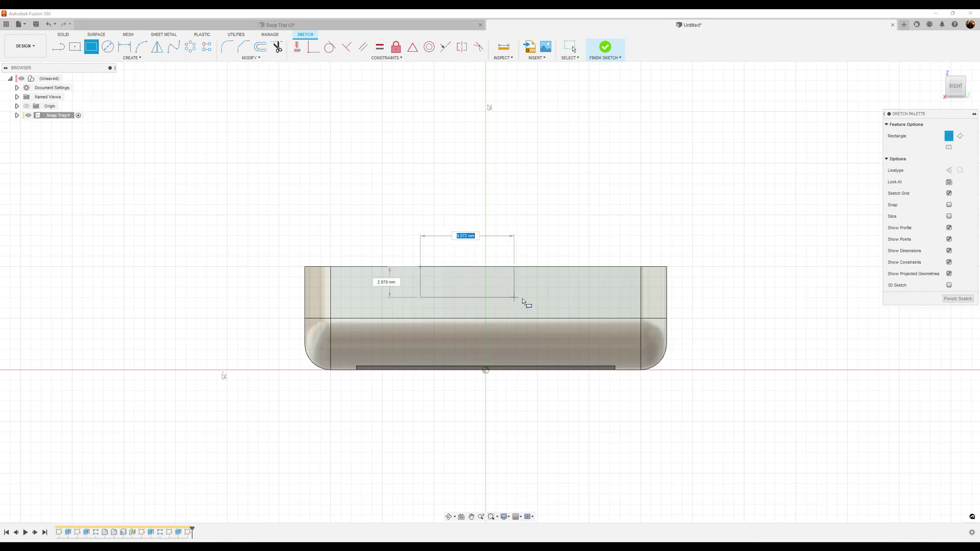
{"action": "left_click", "coordinate": [572, 298]}
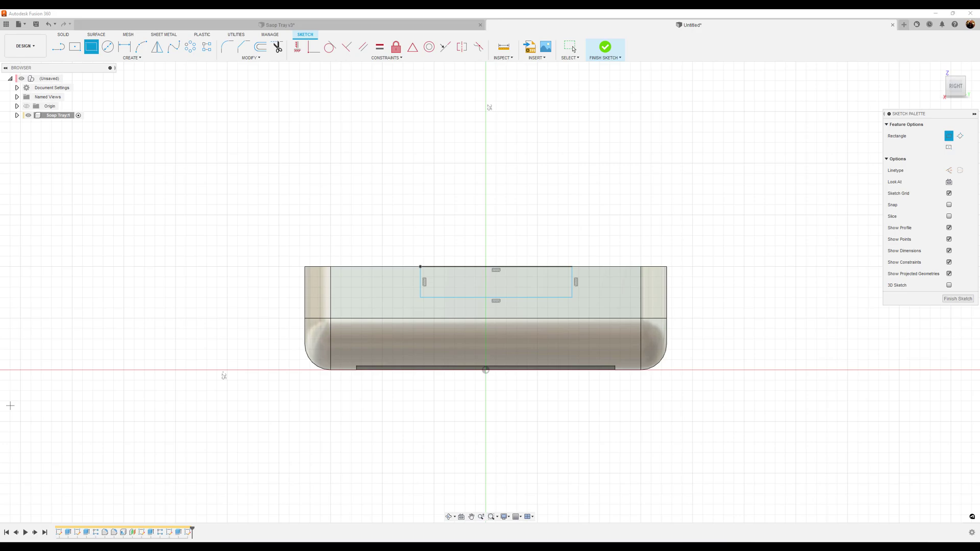
Step: Dimension the short wall's rectangle to 20 mm wide and 2 mm high
{"action": "left_click", "coordinate": [124, 46]}
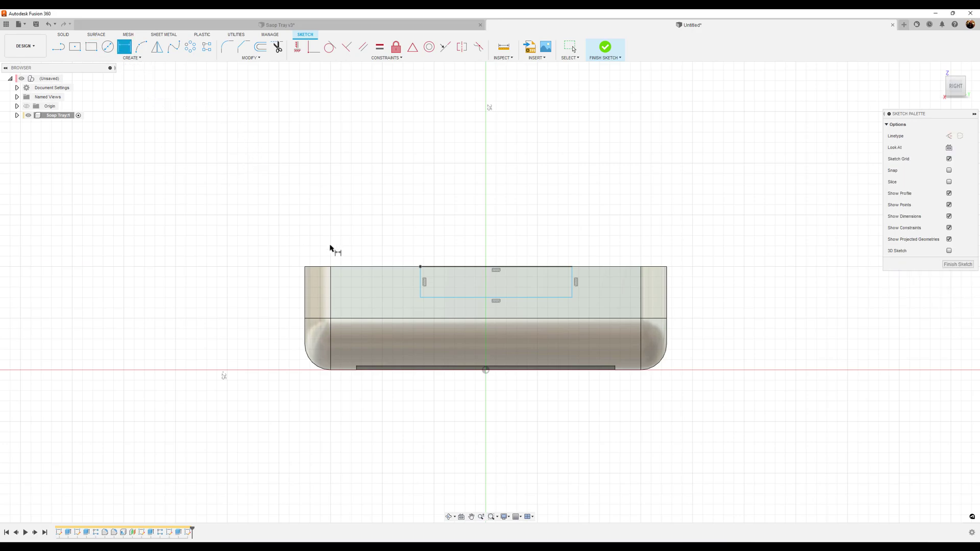
{"action": "left_click", "coordinate": [487, 265]}
{"action": "left_click", "coordinate": [489, 239]}
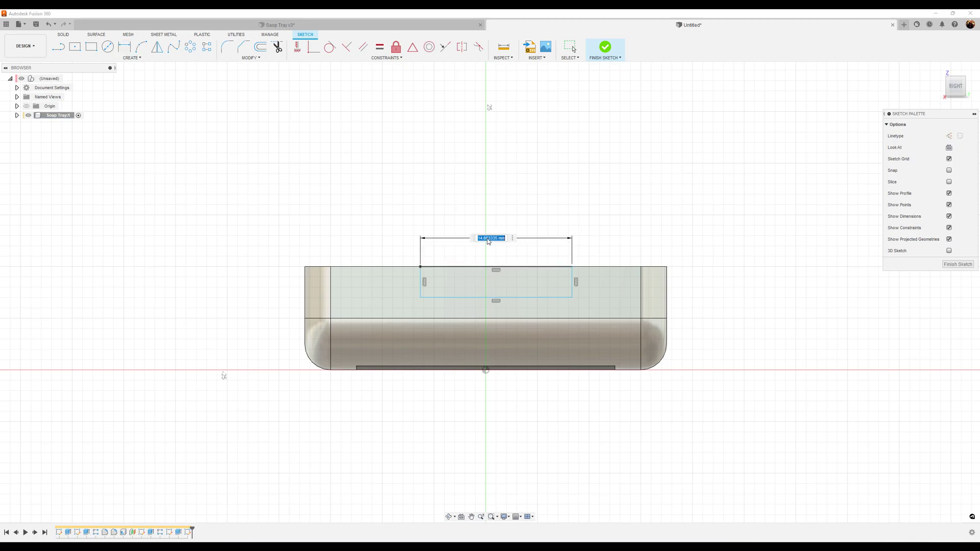
{"action": "type", "text": "20"}
{"action": "key", "text": "Return"}
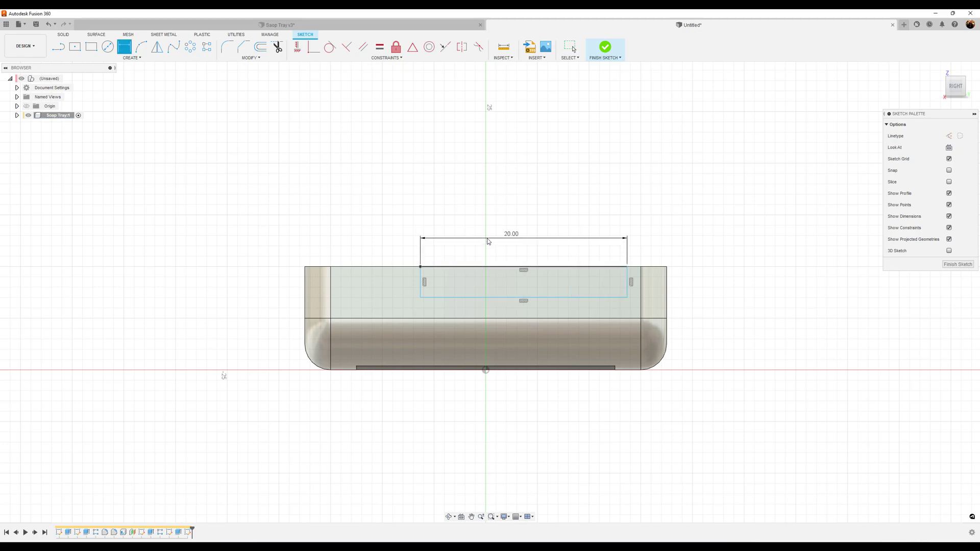
{"action": "left_click", "coordinate": [421, 281]}
{"action": "left_click", "coordinate": [400, 281]}
{"action": "type", "text": "2"}
{"action": "key", "text": "Return"}
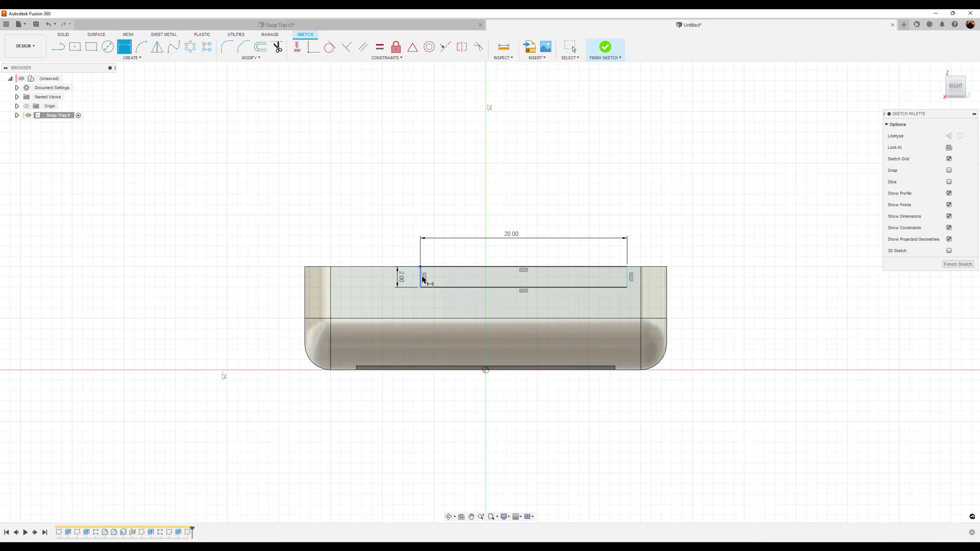
Step: Position the rectangle with a 7.5 mm dimension between its right side and the tray's right outer edge
{"action": "left_click", "coordinate": [628, 277]}
{"action": "left_click", "coordinate": [667, 278]}
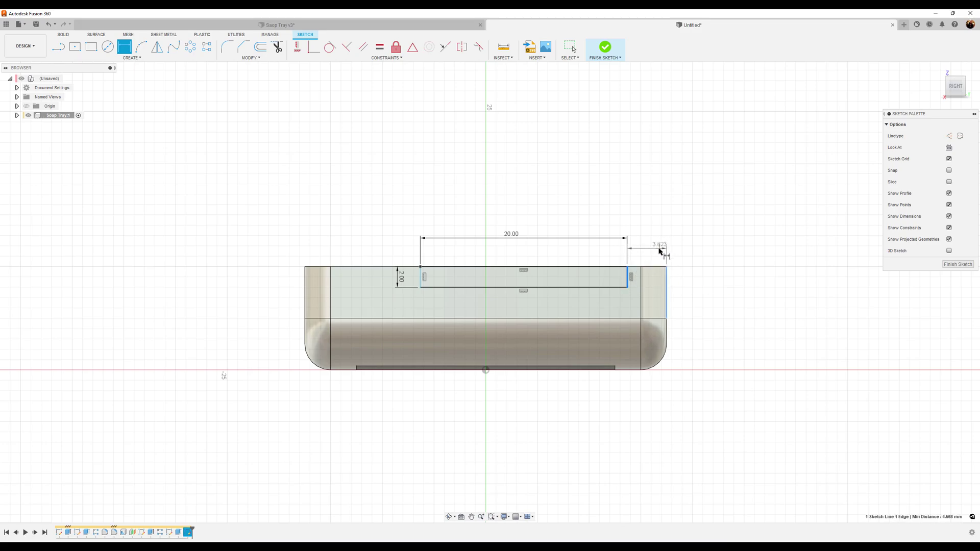
{"action": "left_click", "coordinate": [657, 252]}
{"action": "type", "text": "7.5"}
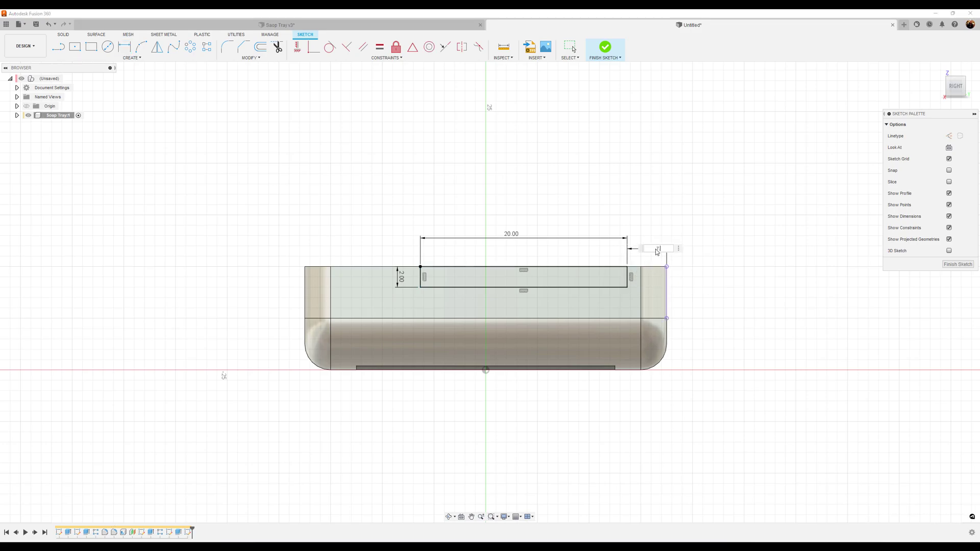
{"action": "key", "text": "Return"}
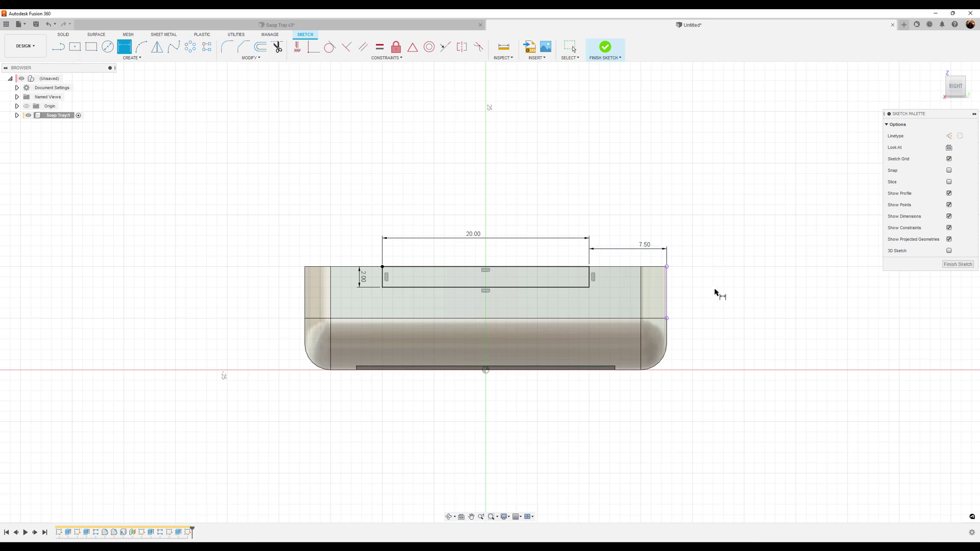
Step: Finish the sketch and extrude the rectangle as a cut through both short walls, with the extent type All
{"action": "left_click", "coordinate": [958, 265]}
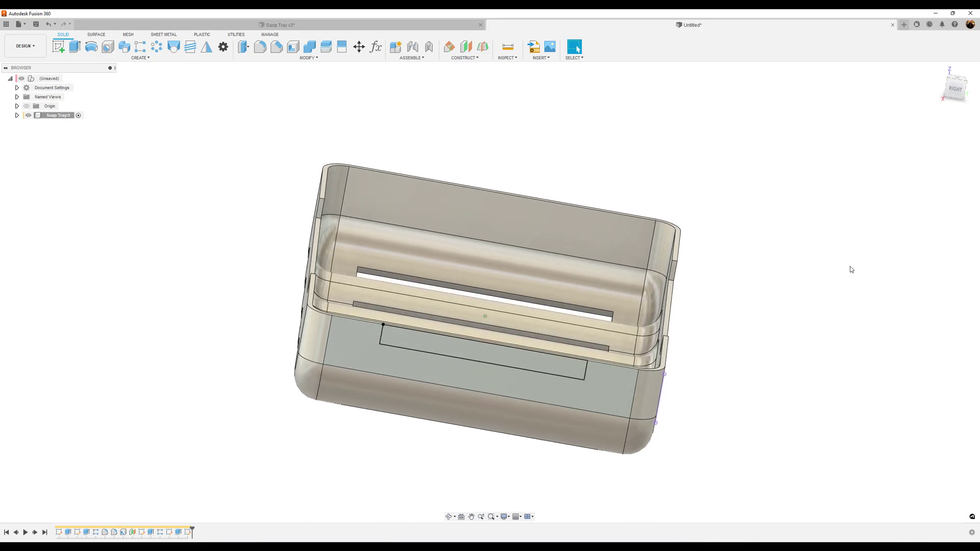
{"action": "left_click", "coordinate": [74, 47]}
{"action": "left_click", "coordinate": [352, 300]}
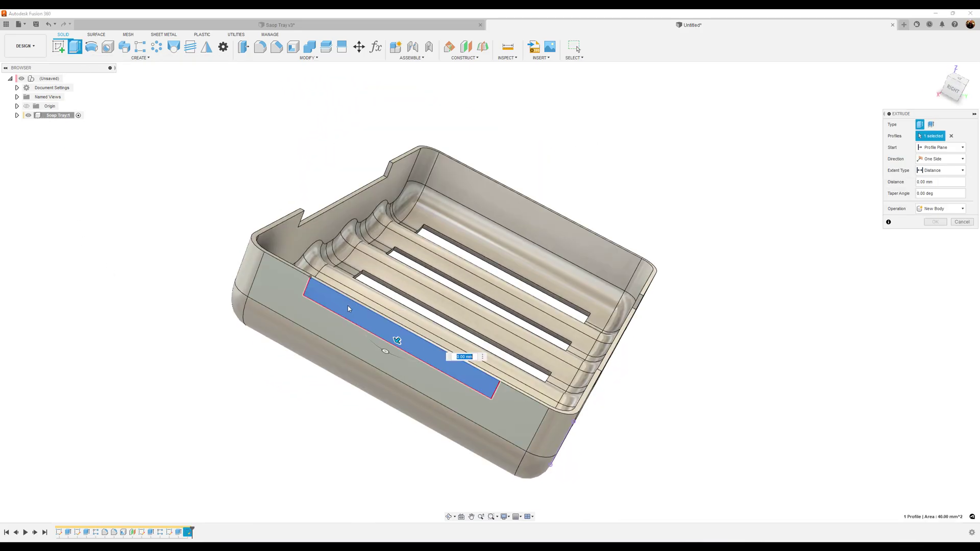
{"action": "left_click_drag", "start_coordinate": [346, 338], "coordinate": [418, 297]}
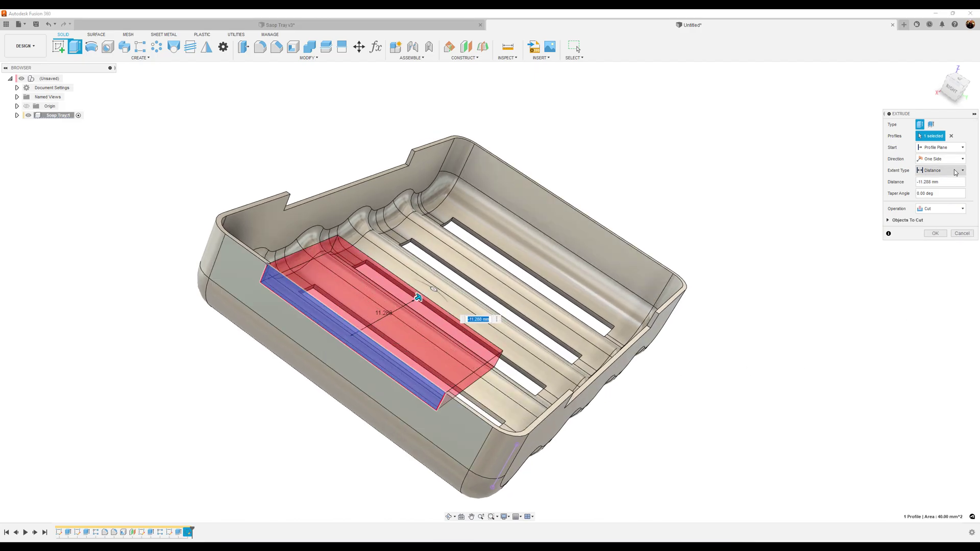
{"action": "left_click", "coordinate": [952, 174]}
{"action": "left_click", "coordinate": [933, 198]}
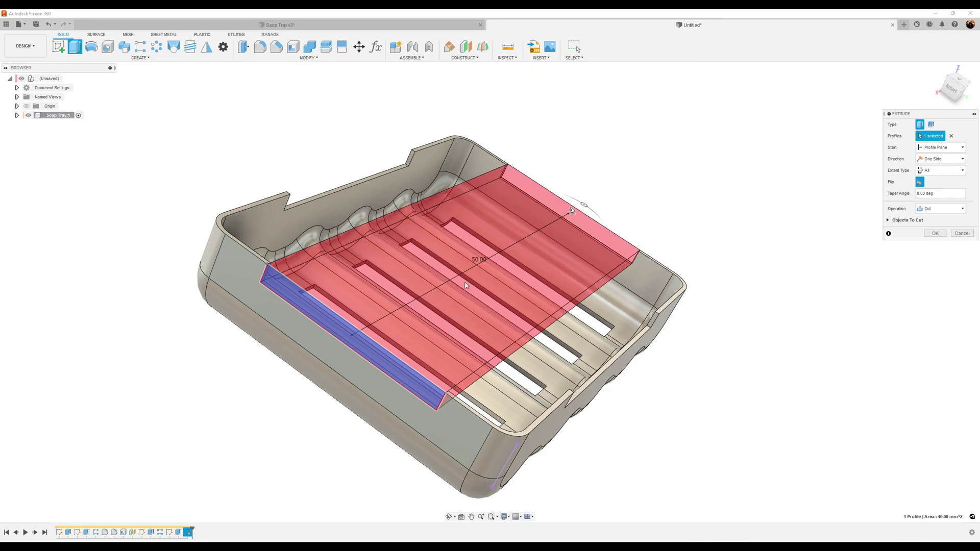
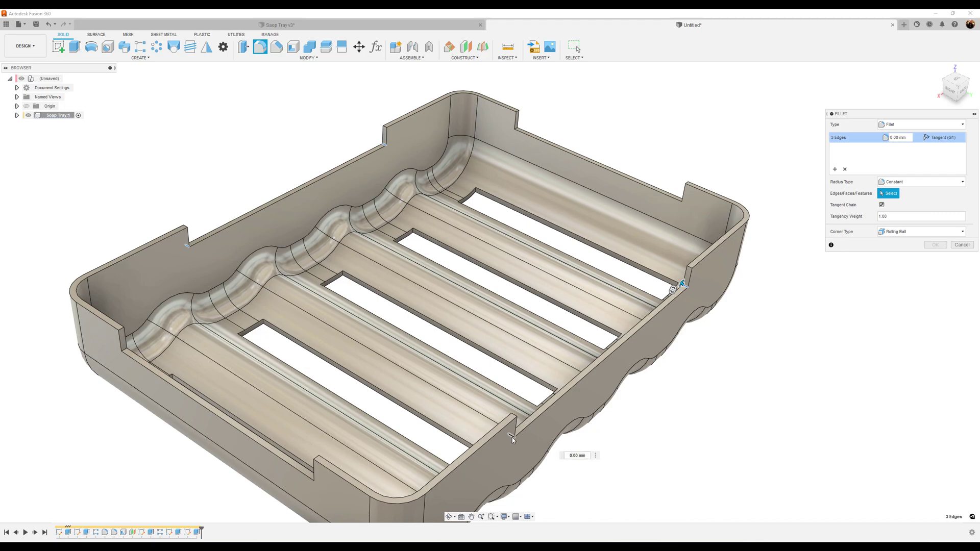
Step: Fillet the eight lower corner edges of the notches in all four walls with a 0.5 mm radius
{"action": "left_click", "coordinate": [125, 351]}
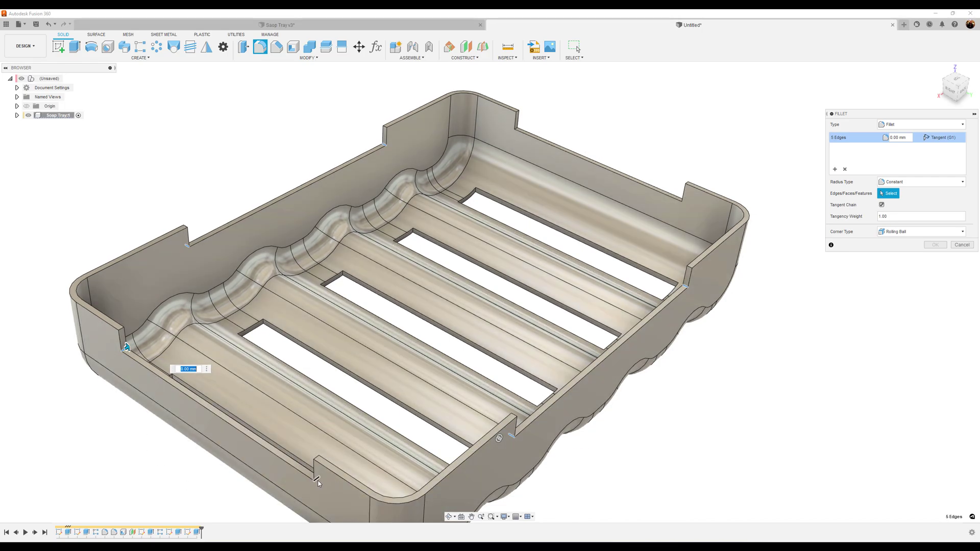
{"action": "left_click", "coordinate": [317, 480]}
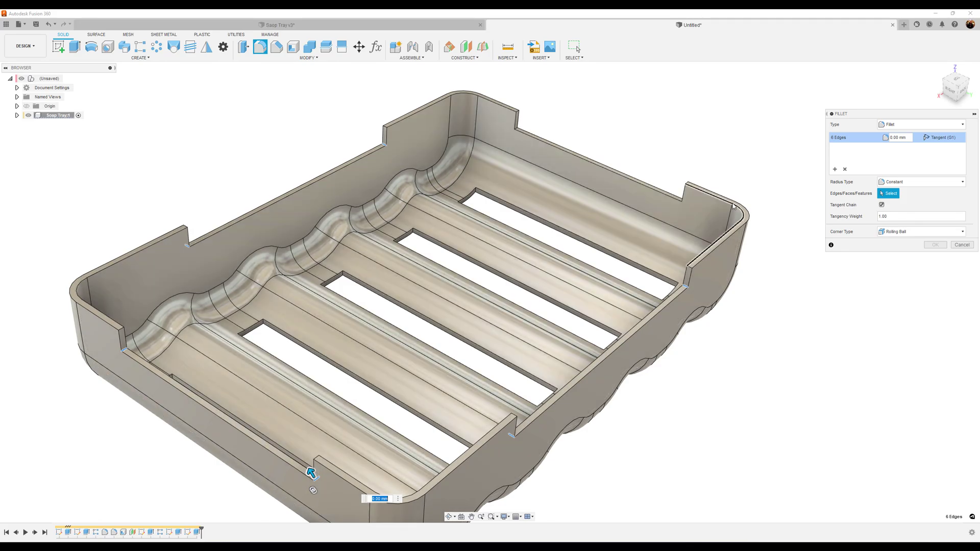
{"action": "left_click", "coordinate": [685, 202]}
{"action": "scroll", "coordinate": [612, 118], "scroll_direction": "up", "scroll_amount": 5}
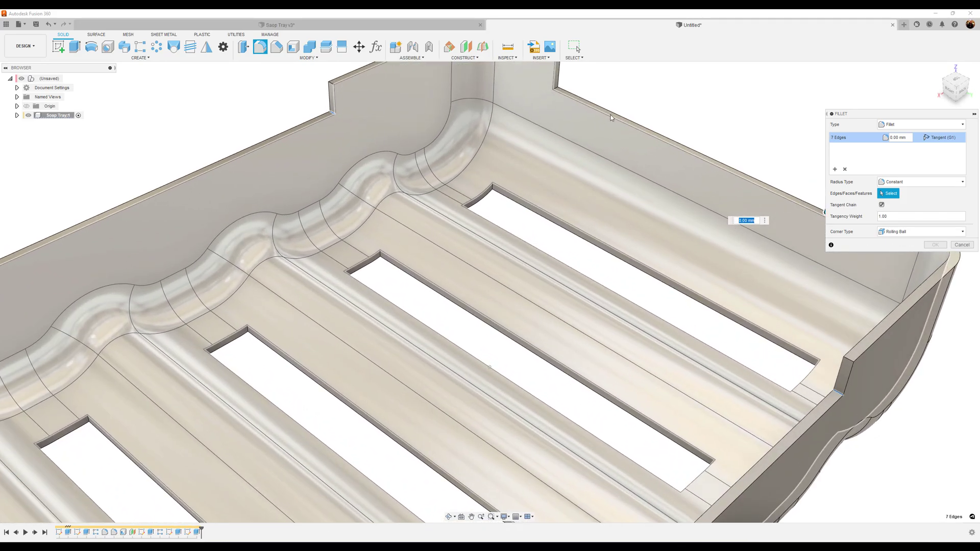
{"action": "scroll", "coordinate": [611, 118], "scroll_direction": "up", "scroll_amount": 2}
{"action": "left_click", "coordinate": [566, 85]}
{"action": "scroll", "coordinate": [593, 107], "scroll_direction": "down", "scroll_amount": 6}
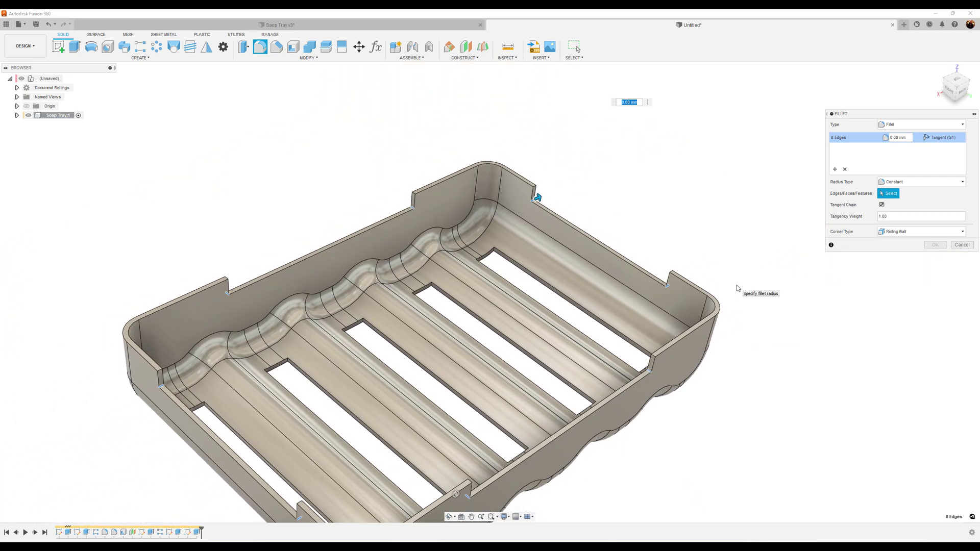
{"action": "type", "text": ".5"}
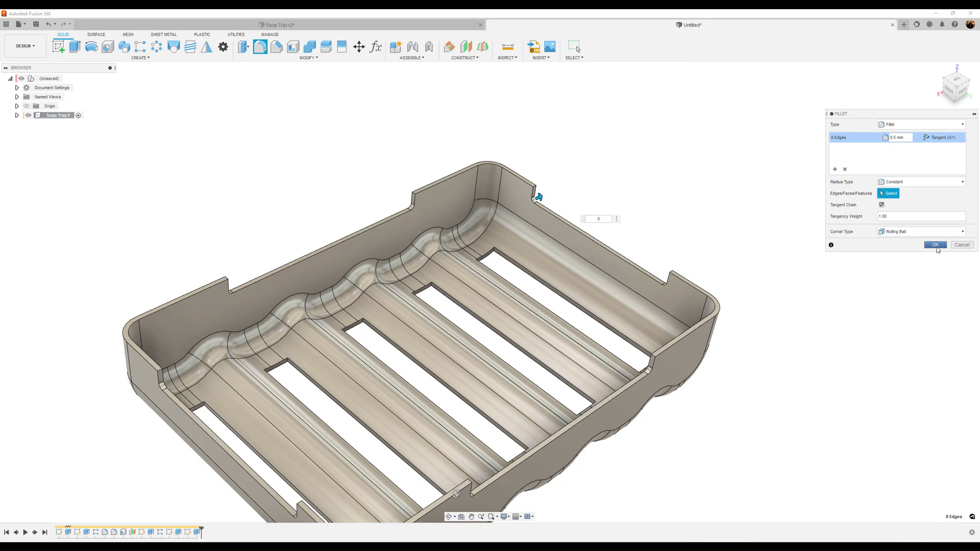
{"action": "left_click", "coordinate": [936, 246]}
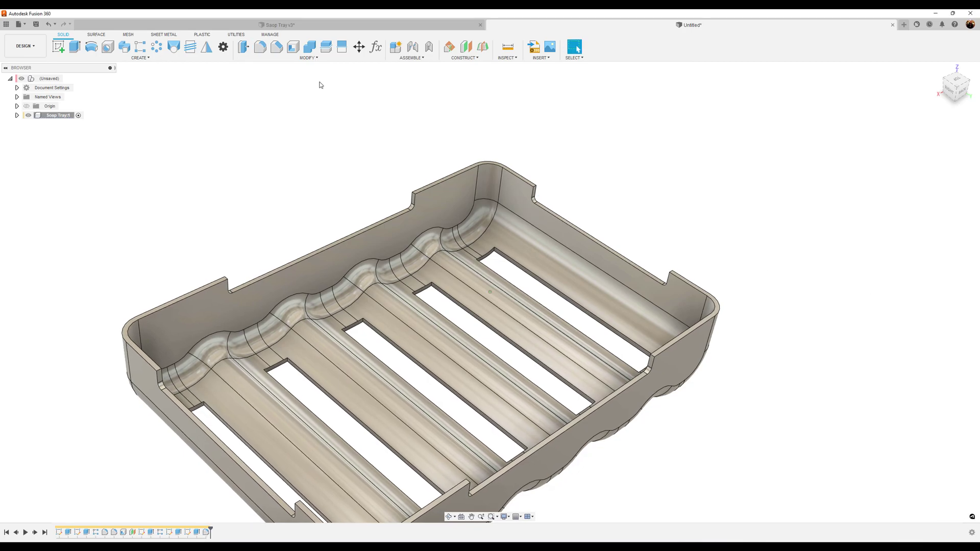
Step: Start a new fillet and select the rim faces of one long wall, including its notch and both adjoining corners
{"action": "left_click", "coordinate": [260, 51]}
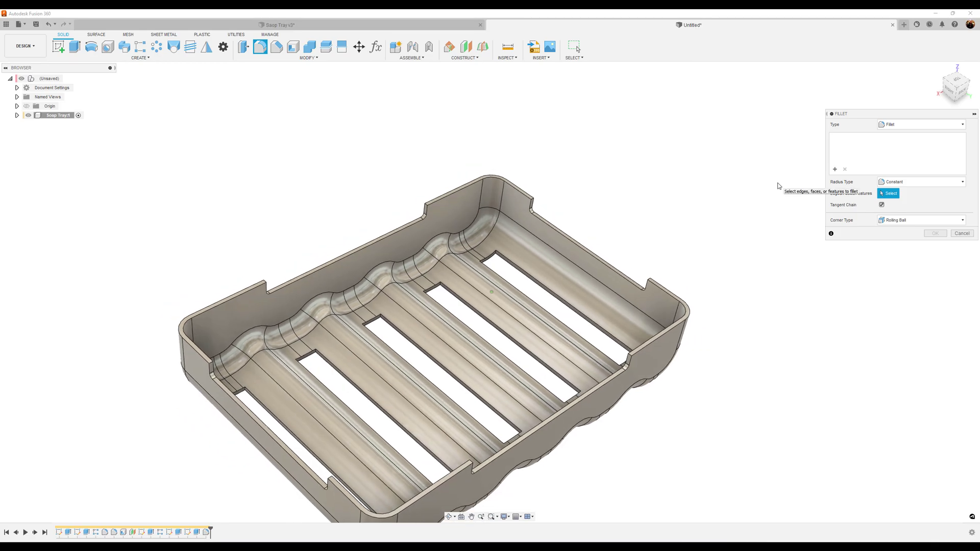
{"action": "scroll", "coordinate": [740, 164], "scroll_direction": "up", "scroll_amount": 8}
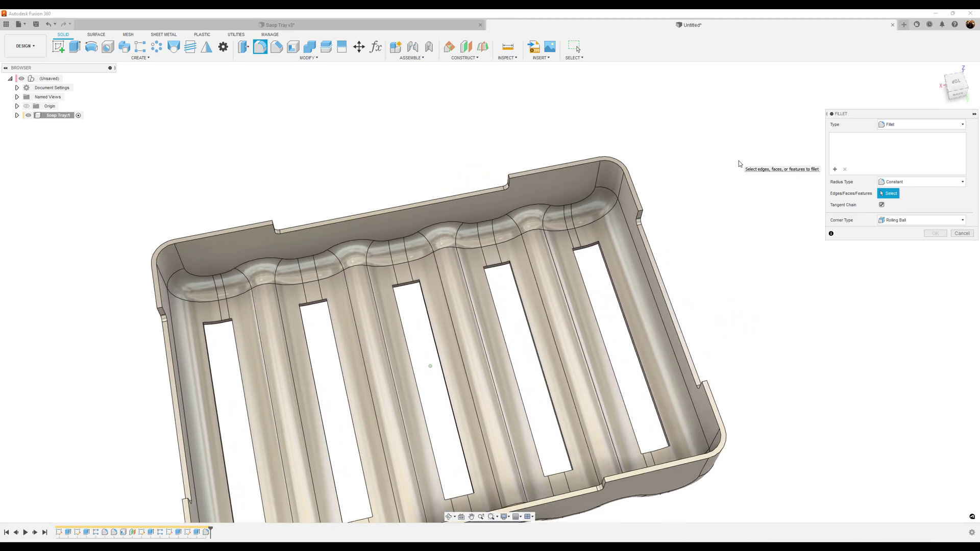
{"action": "scroll", "coordinate": [638, 136], "scroll_direction": "up", "scroll_amount": 8}
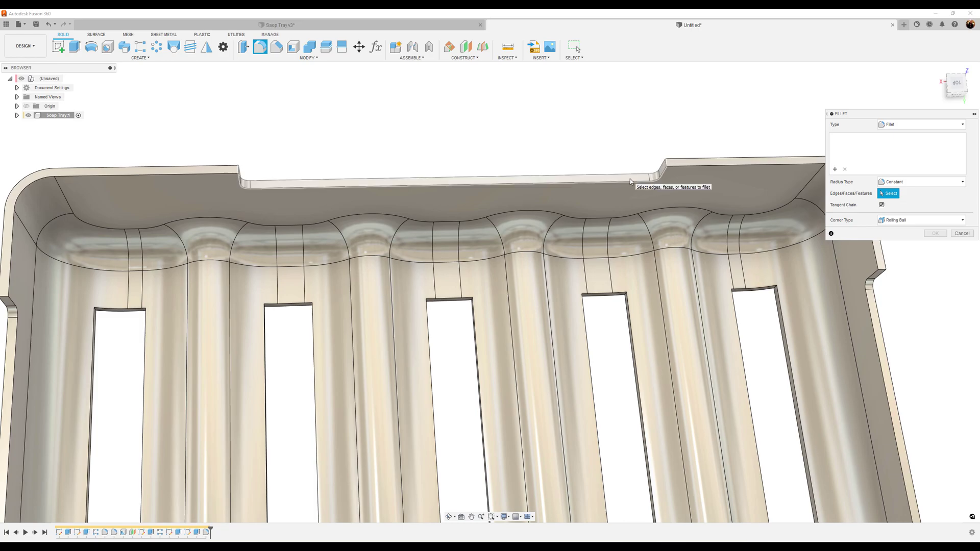
{"action": "left_click", "coordinate": [629, 179]}
{"action": "left_click", "coordinate": [703, 162]}
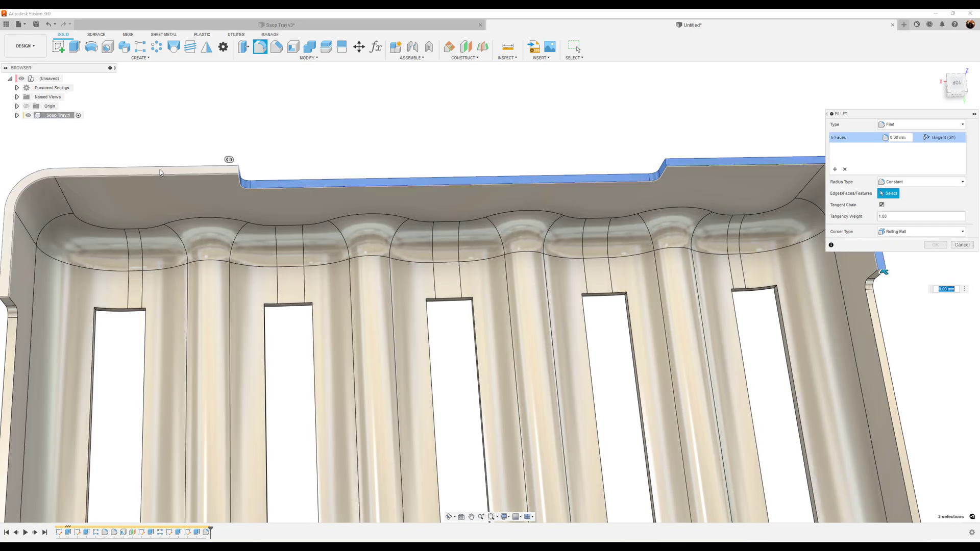
{"action": "left_click", "coordinate": [160, 170]}
{"action": "scroll", "coordinate": [439, 337], "scroll_direction": "down", "scroll_amount": 5}
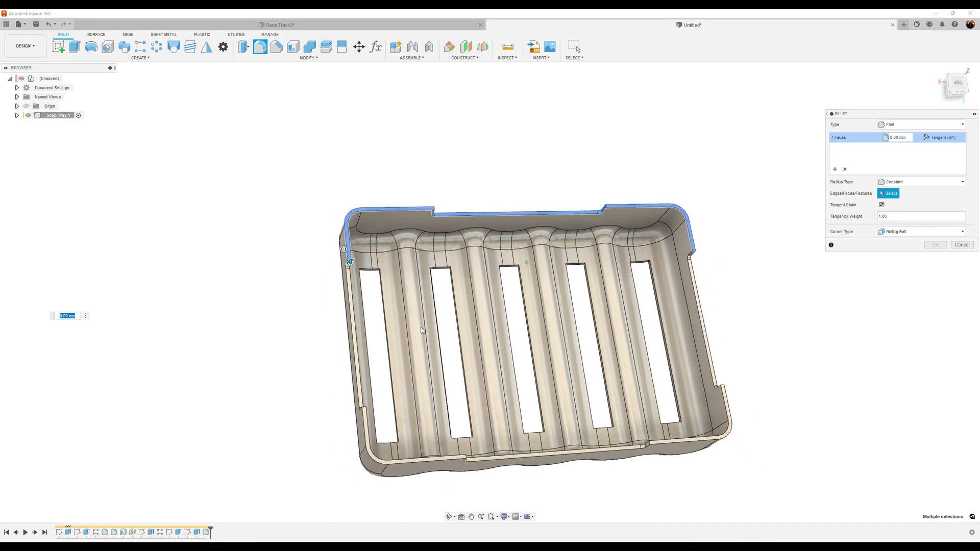
Step: Add the remaining rim and notch faces of the other three walls to the fillet selection
{"action": "middle_click_drag", "start_coordinate": [422, 330], "coordinate": [332, 294], "text": "shift"}
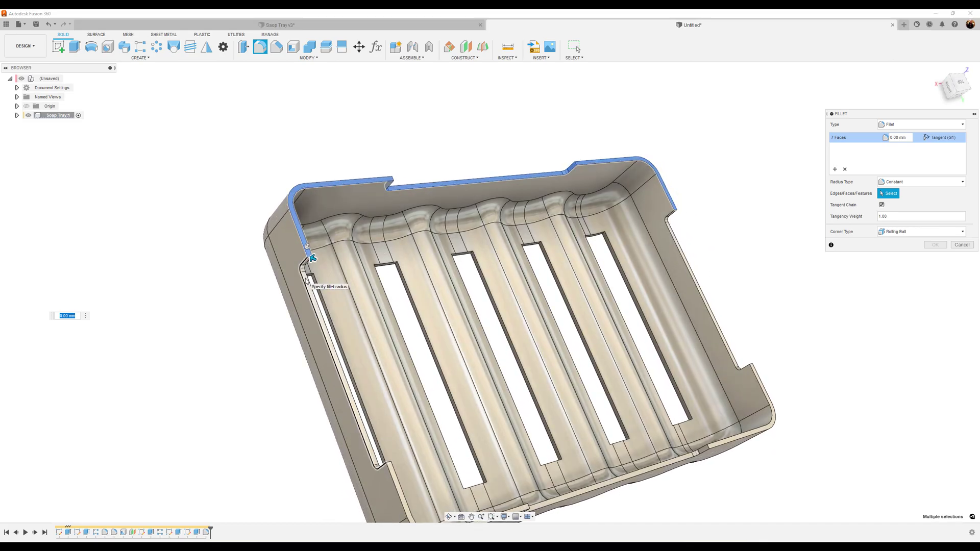
{"action": "scroll", "coordinate": [306, 280], "scroll_direction": "up", "scroll_amount": 2}
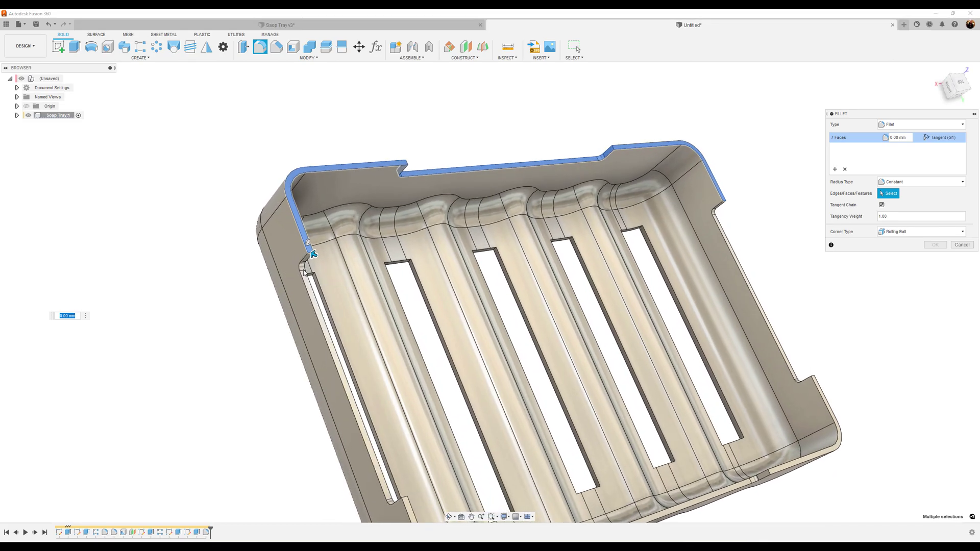
{"action": "middle_click_drag", "start_coordinate": [380, 480], "coordinate": [428, 527], "text": "shift"}
{"action": "left_click", "coordinate": [388, 478]}
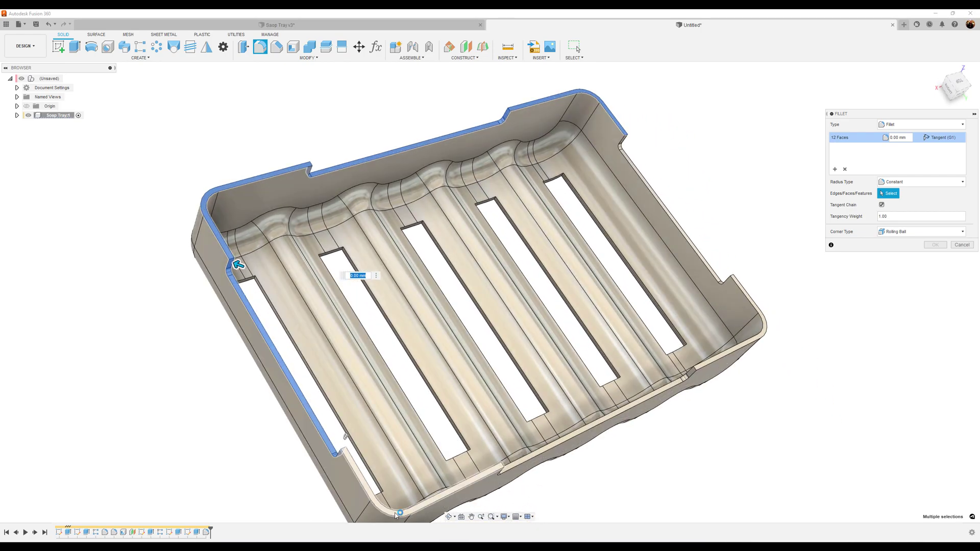
{"action": "left_click", "coordinate": [518, 475]}
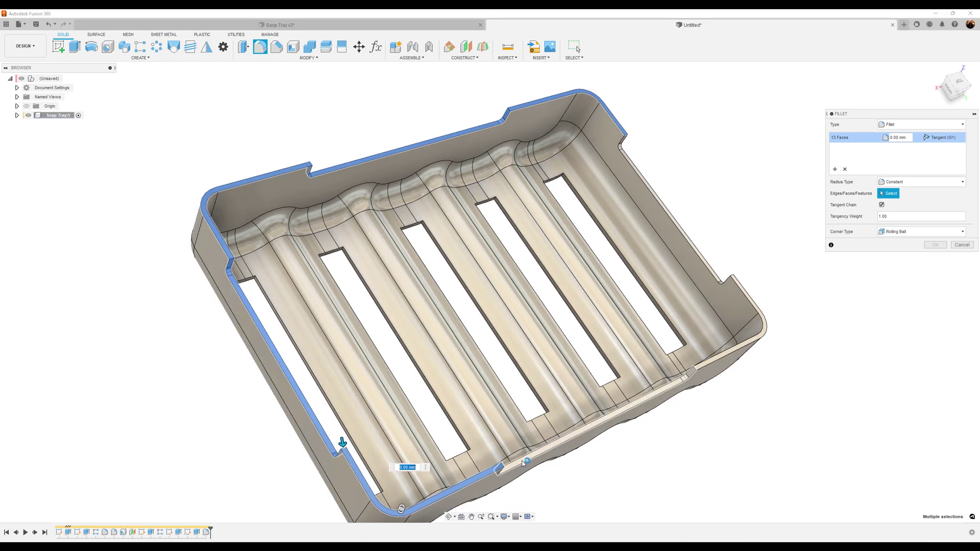
{"action": "left_click", "coordinate": [700, 417]}
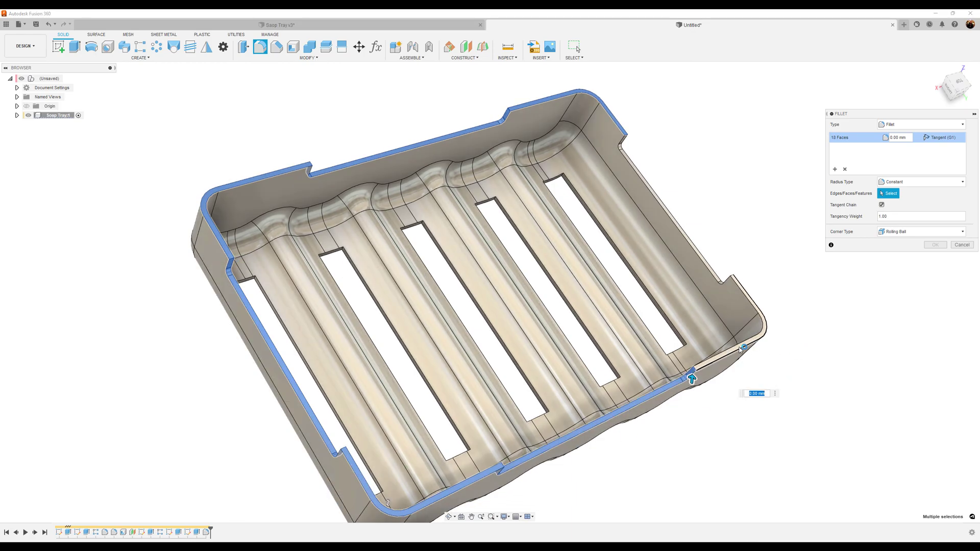
{"action": "middle_click_drag", "start_coordinate": [745, 349], "coordinate": [741, 349], "text": "shift"}
{"action": "scroll", "coordinate": [742, 349], "scroll_direction": "up", "scroll_amount": 5}
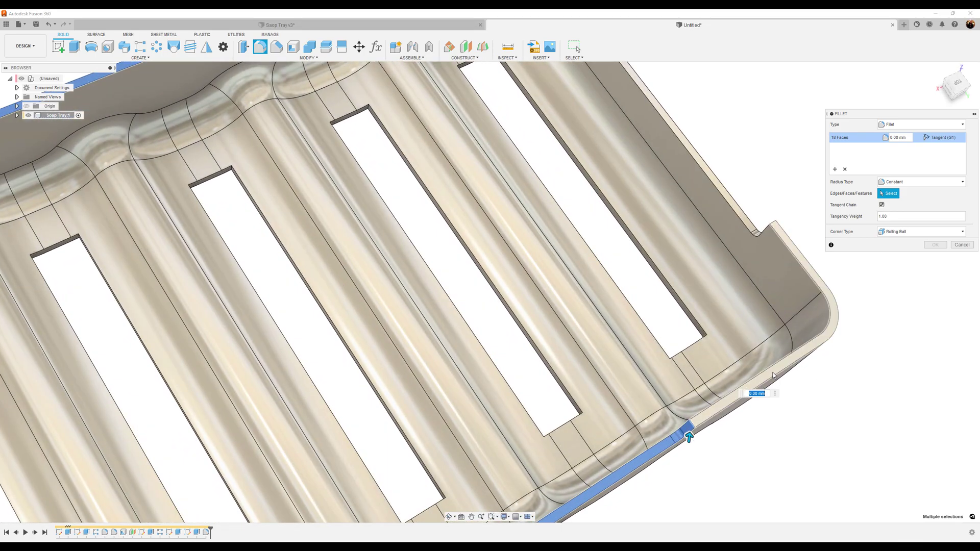
{"action": "left_click", "coordinate": [773, 376]}
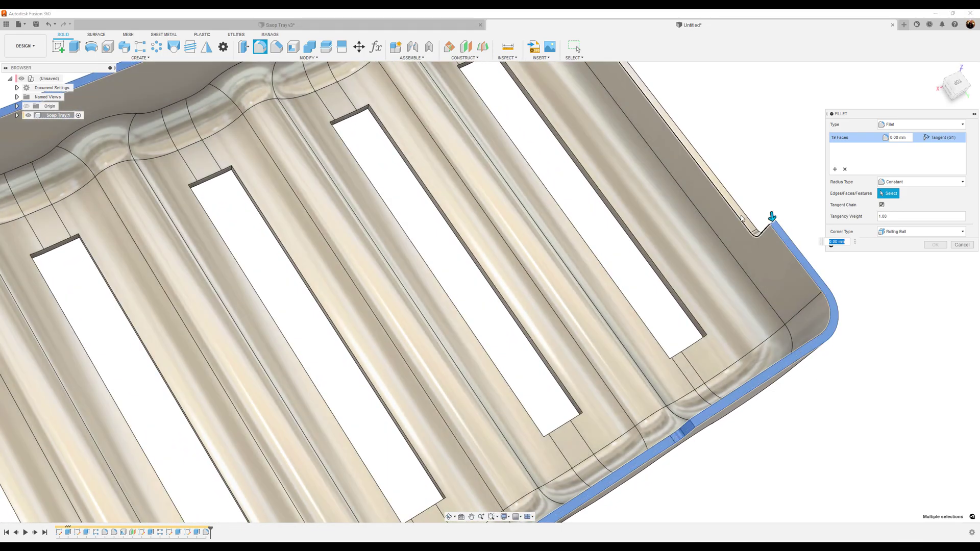
{"action": "left_click", "coordinate": [729, 198]}
Step: Set the rim fillet's radius to 0.2 mm and apply it
{"action": "scroll", "coordinate": [673, 359], "scroll_direction": "down", "scroll_amount": 1}
{"action": "scroll", "coordinate": [673, 359], "scroll_direction": "down", "scroll_amount": 5}
{"action": "middle_click_drag", "start_coordinate": [725, 367], "coordinate": [719, 364], "text": "shift"}
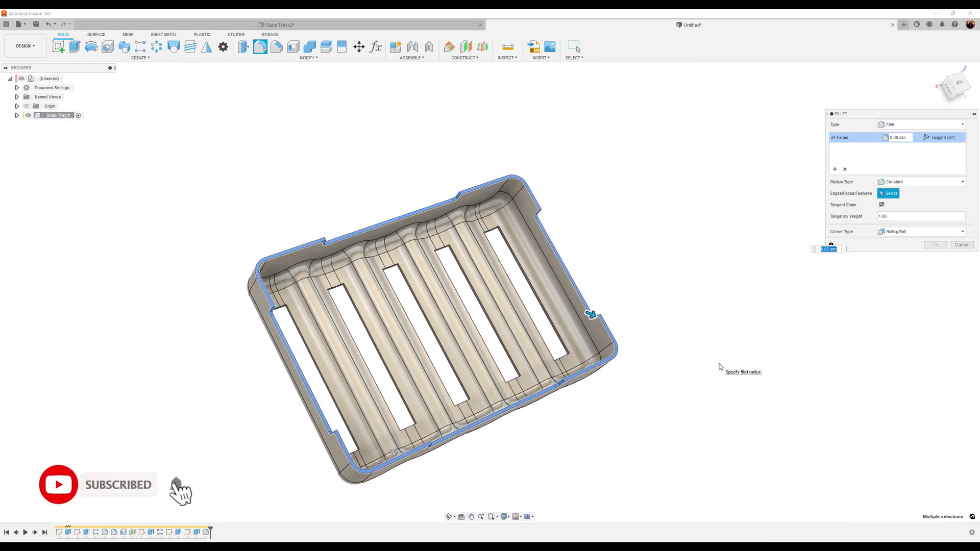
{"action": "type", "text": ".2"}
{"action": "middle_click_drag", "start_coordinate": [720, 364], "coordinate": [857, 265], "text": "shift"}
{"action": "scroll", "coordinate": [799, 297], "scroll_direction": "up", "scroll_amount": 4}
{"action": "left_click", "coordinate": [936, 246]}
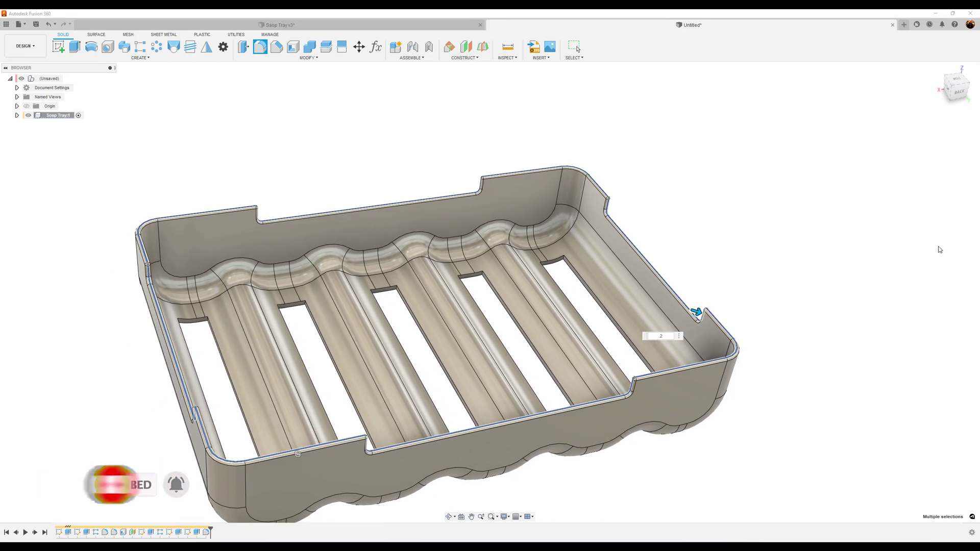
Step: Show construction plane Plane1 of the Soap Tray component and start a sketch on it at the tray's underside
{"action": "middle_click_drag", "start_coordinate": [872, 346], "coordinate": [871, 344], "text": "shift"}
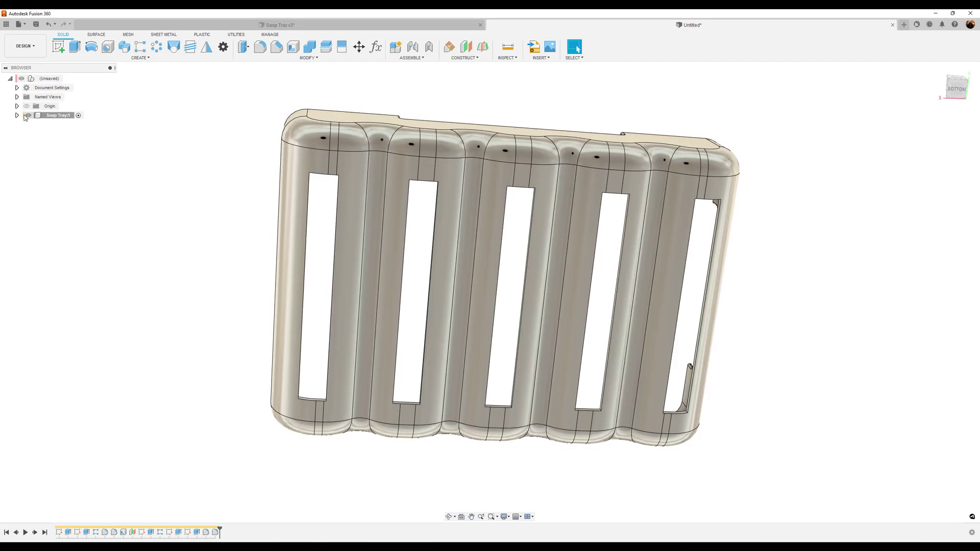
{"action": "left_click", "coordinate": [17, 116]}
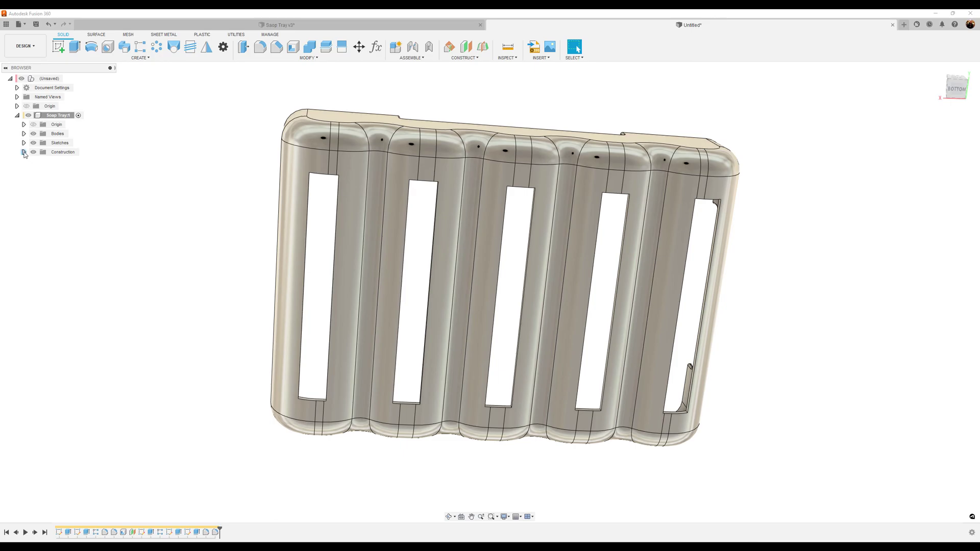
{"action": "left_click", "coordinate": [40, 162]}
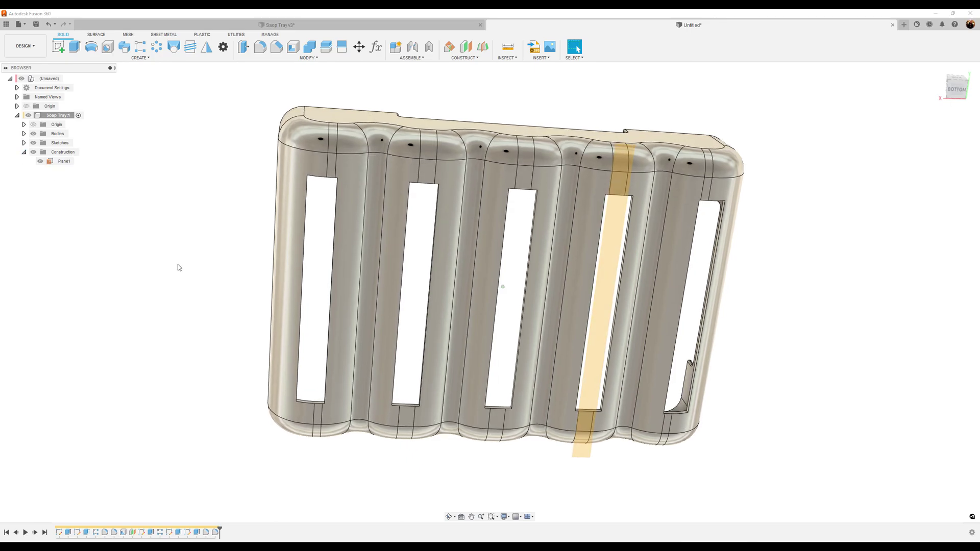
{"action": "middle_click_drag", "start_coordinate": [177, 267], "coordinate": [129, 86], "text": "shift"}
{"action": "left_click", "coordinate": [60, 47]}
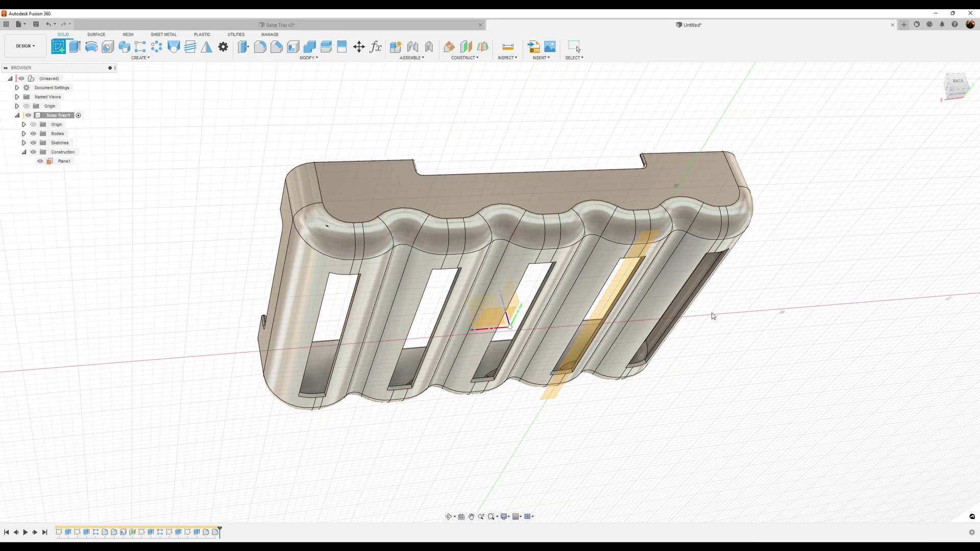
{"action": "left_click", "coordinate": [645, 246]}
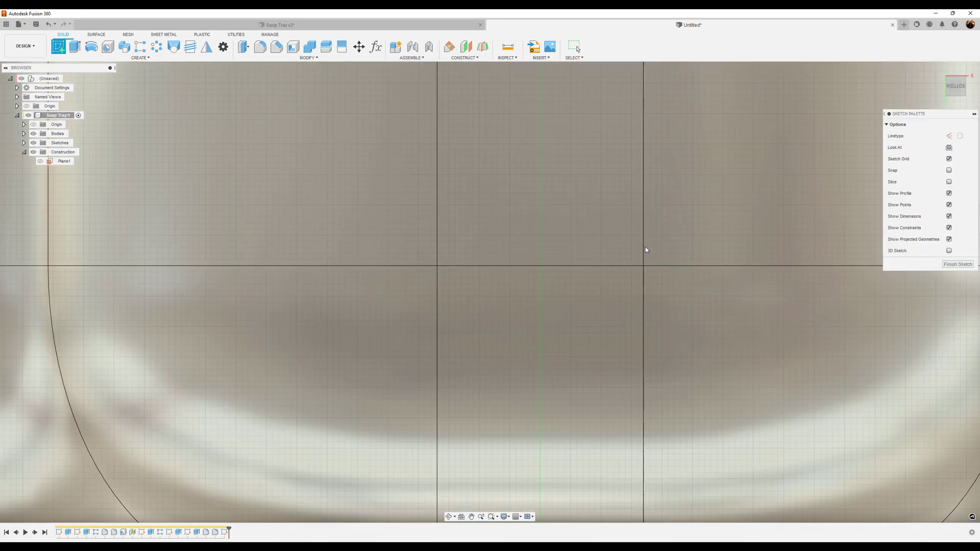
Step: Switch to the wireframe visual style and sketch a 1.25 mm diameter circle just beyond the end of the first outer slot
{"action": "scroll", "coordinate": [706, 471], "scroll_direction": "down", "scroll_amount": 10}
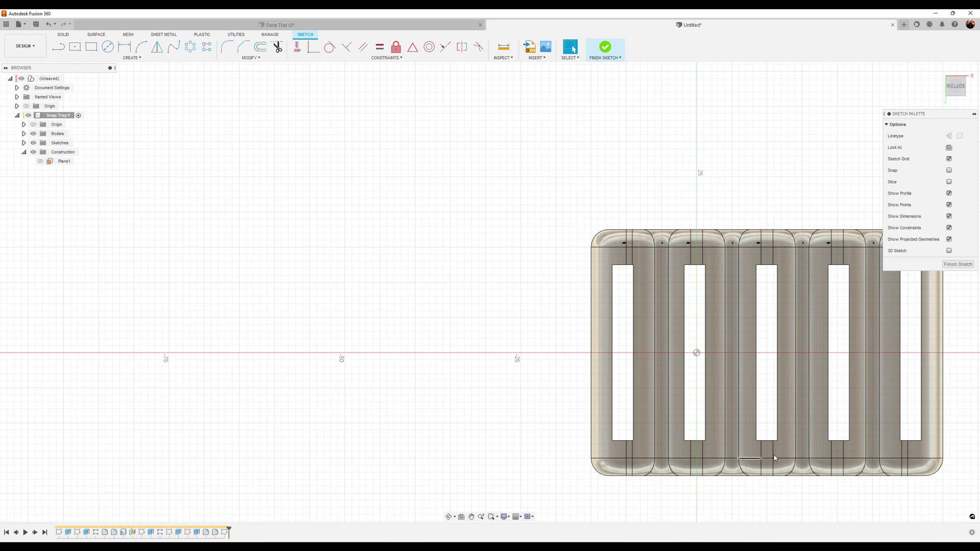
{"action": "middle_click_drag", "start_coordinate": [774, 455], "coordinate": [598, 455]}
{"action": "scroll", "coordinate": [599, 454], "scroll_direction": "up", "scroll_amount": 3}
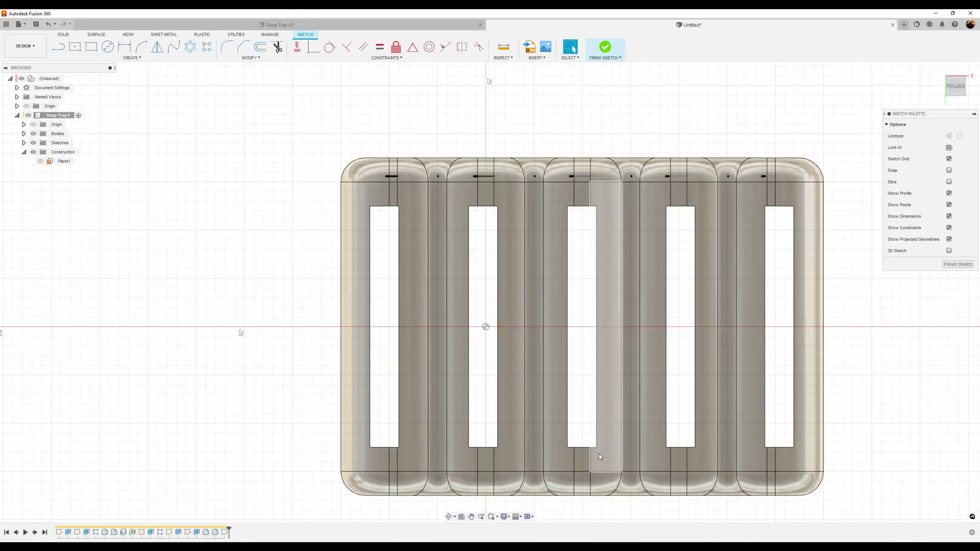
{"action": "key", "text": "ctrl+7"}
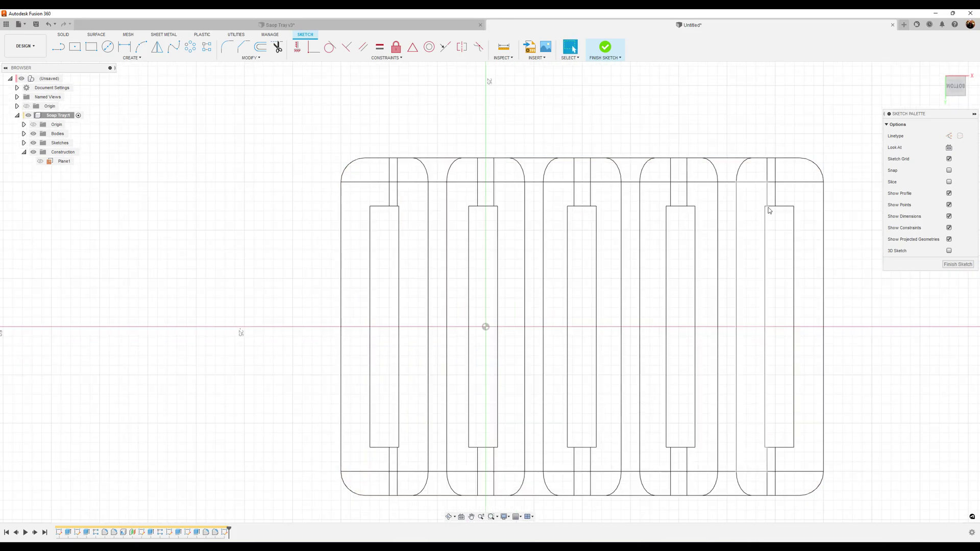
{"action": "scroll", "coordinate": [433, 124], "scroll_direction": "up", "scroll_amount": 2}
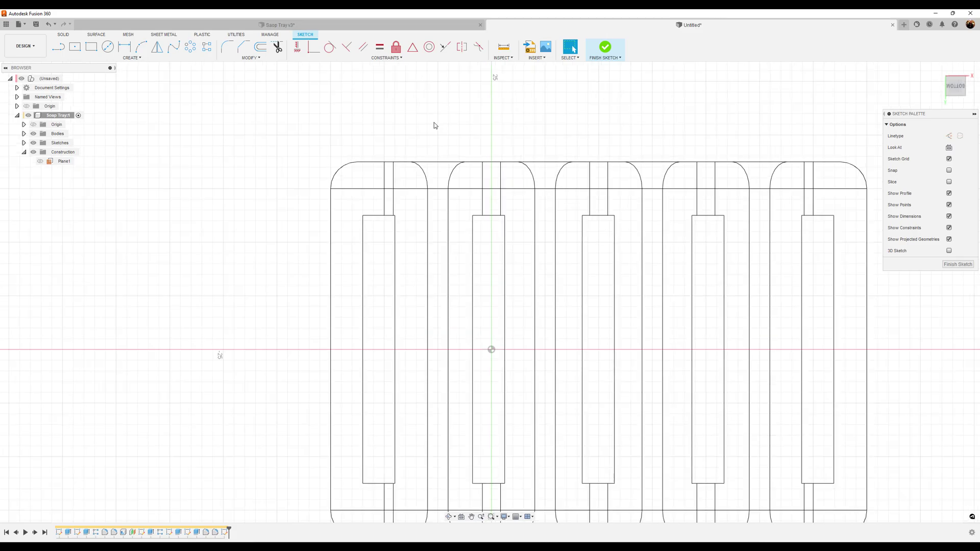
{"action": "left_click", "coordinate": [107, 47]}
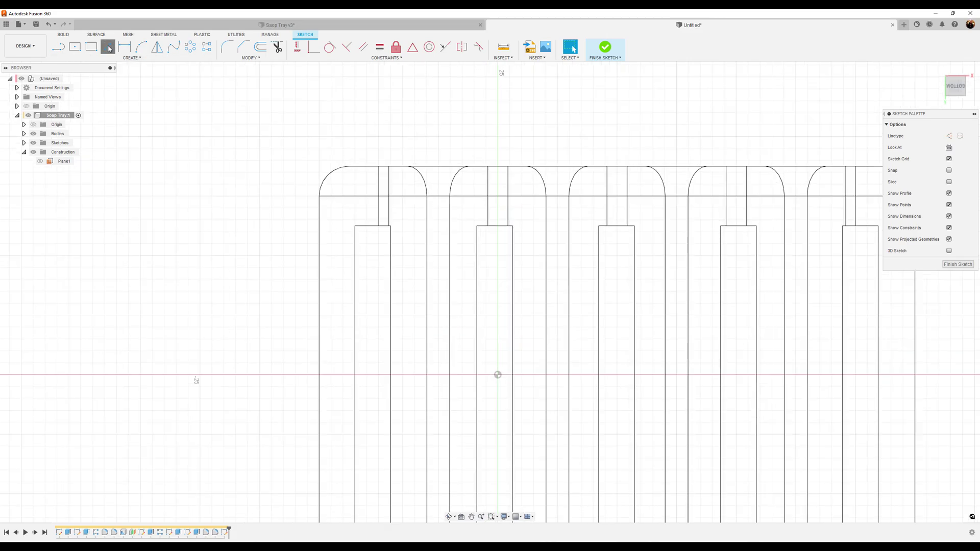
{"action": "left_click", "coordinate": [355, 208]}
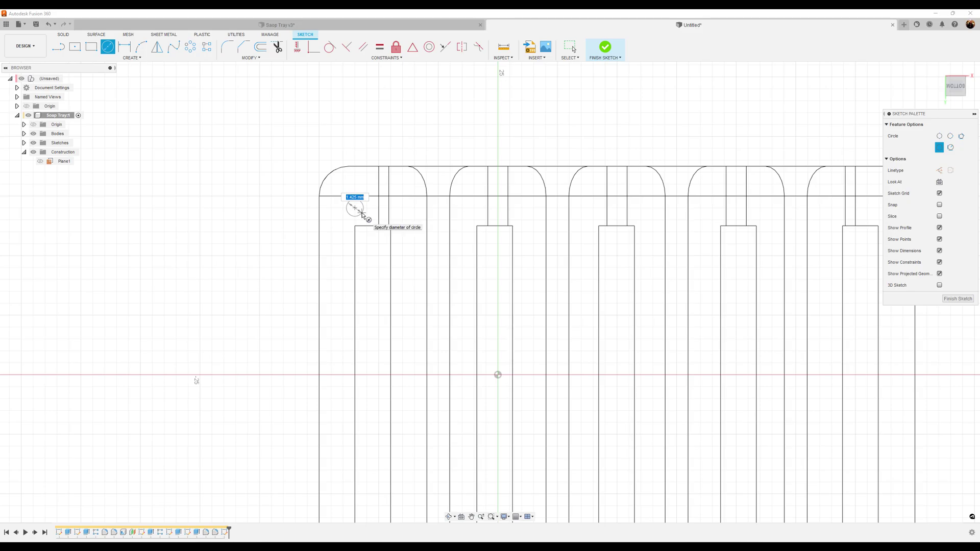
{"action": "key", "text": "Return"}
{"action": "key", "text": "Escape"}
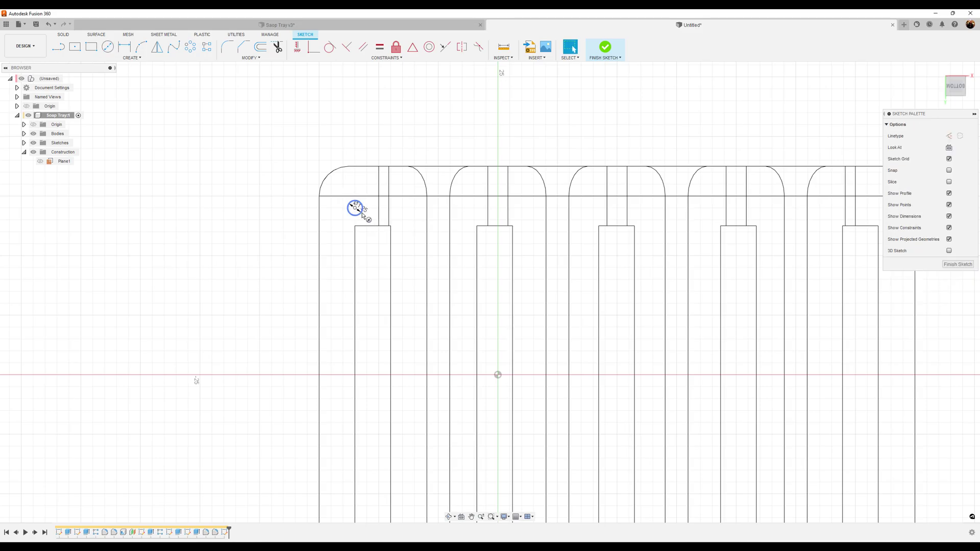
Step: Dimension the circle's center 3.5 mm from the tray's long outer edge beyond the slot end
{"action": "scroll", "coordinate": [209, 132], "scroll_direction": "up", "scroll_amount": 5}
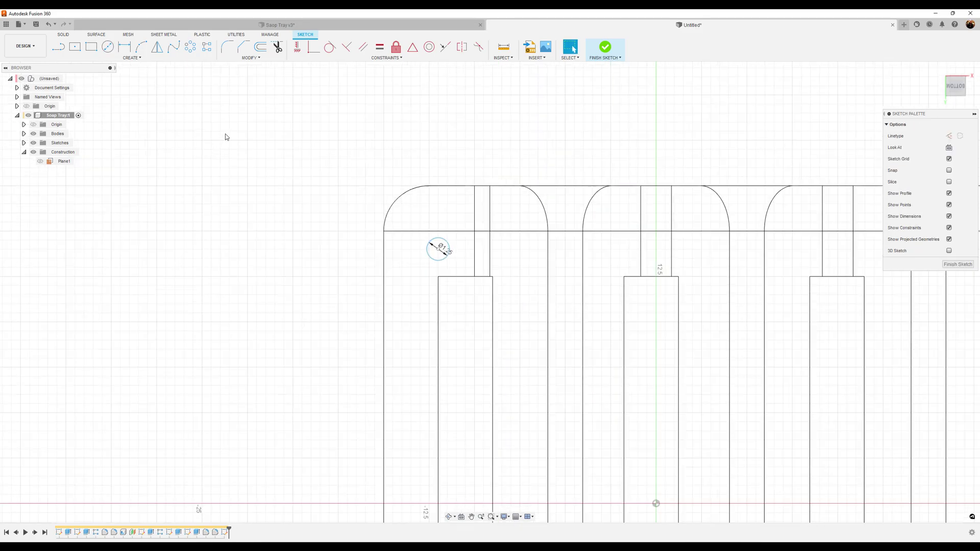
{"action": "middle_click_drag", "start_coordinate": [434, 149], "coordinate": [316, 105]}
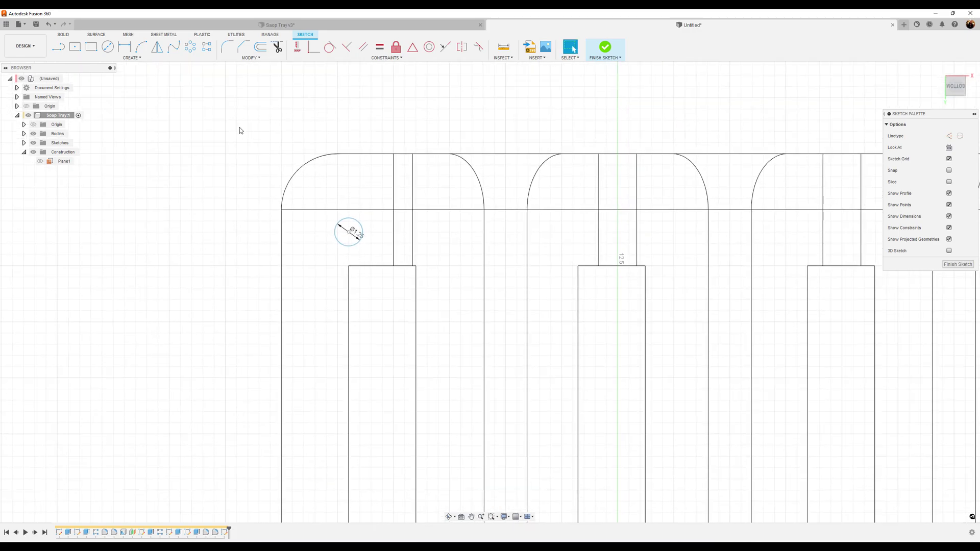
{"action": "left_click", "coordinate": [128, 48]}
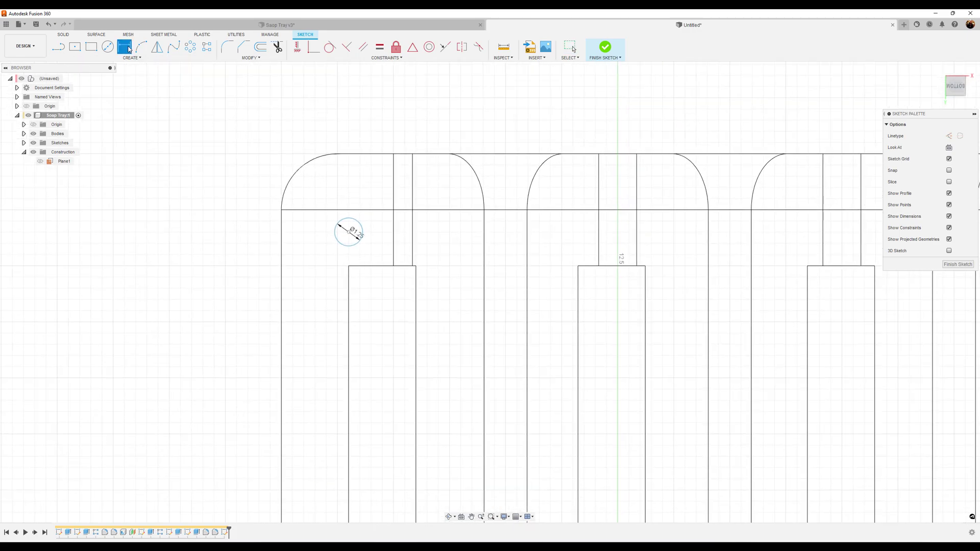
{"action": "left_click", "coordinate": [349, 232]}
{"action": "left_click", "coordinate": [350, 154]}
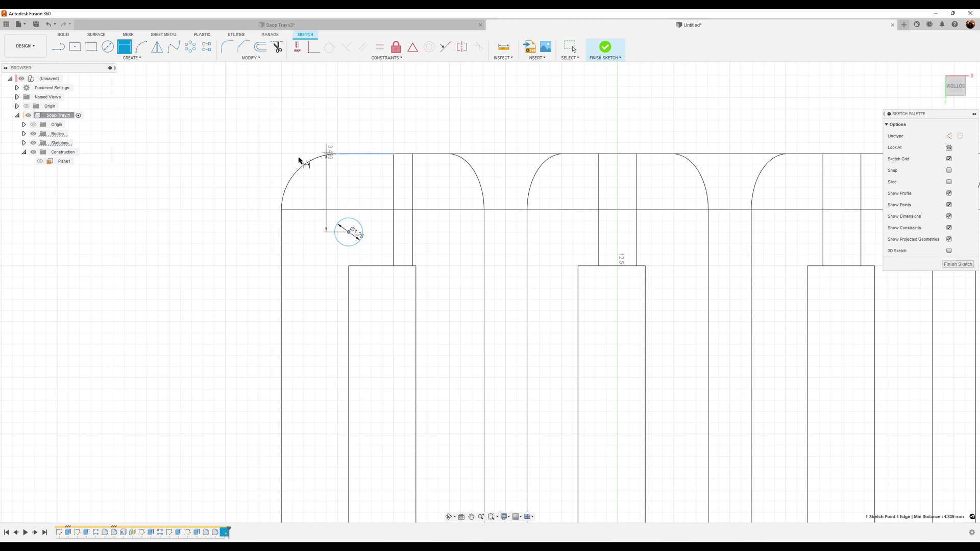
{"action": "left_click", "coordinate": [219, 176]}
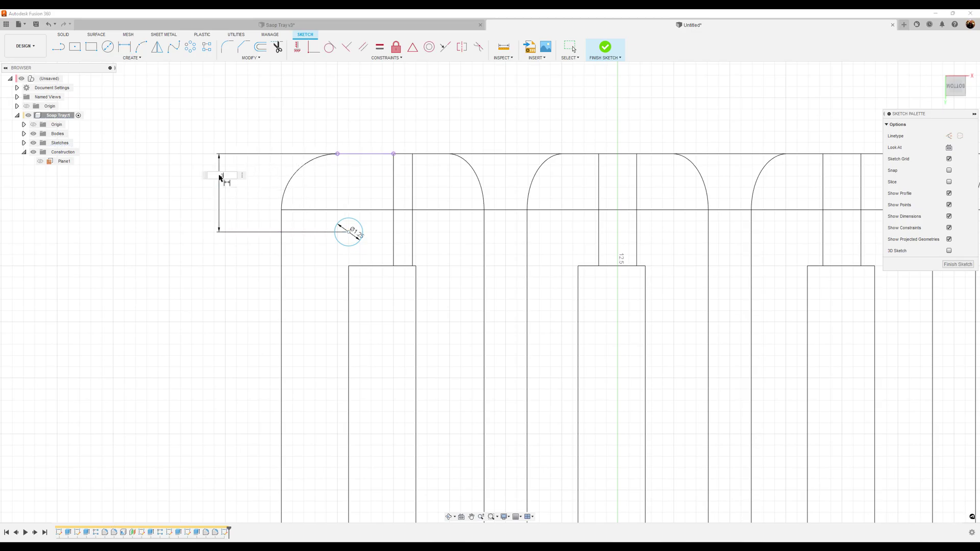
{"action": "type", "text": "3.5"}
{"action": "key", "text": "Return"}
Step: Dimension the circle's center 3.75 mm from the tray's short outer side edge
{"action": "left_click", "coordinate": [349, 236]}
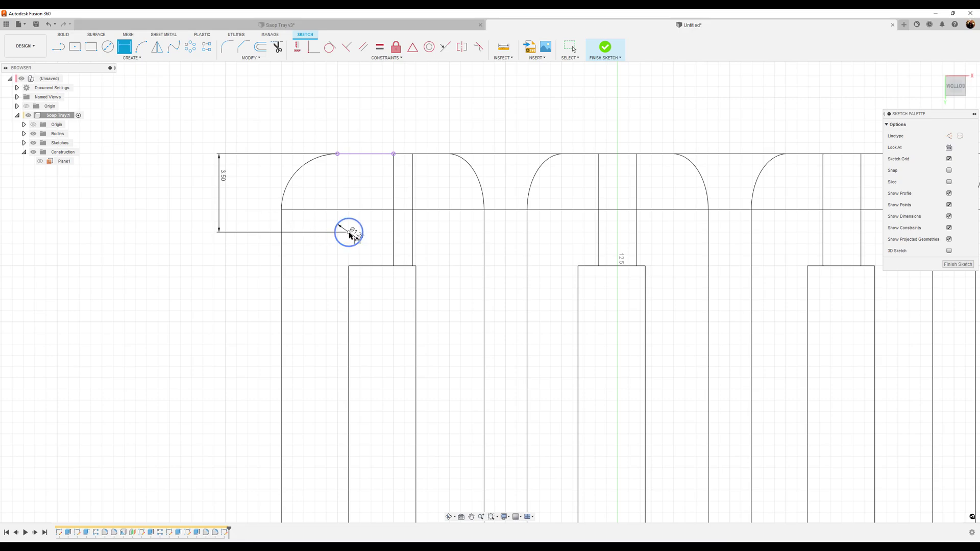
{"action": "left_click", "coordinate": [281, 256]}
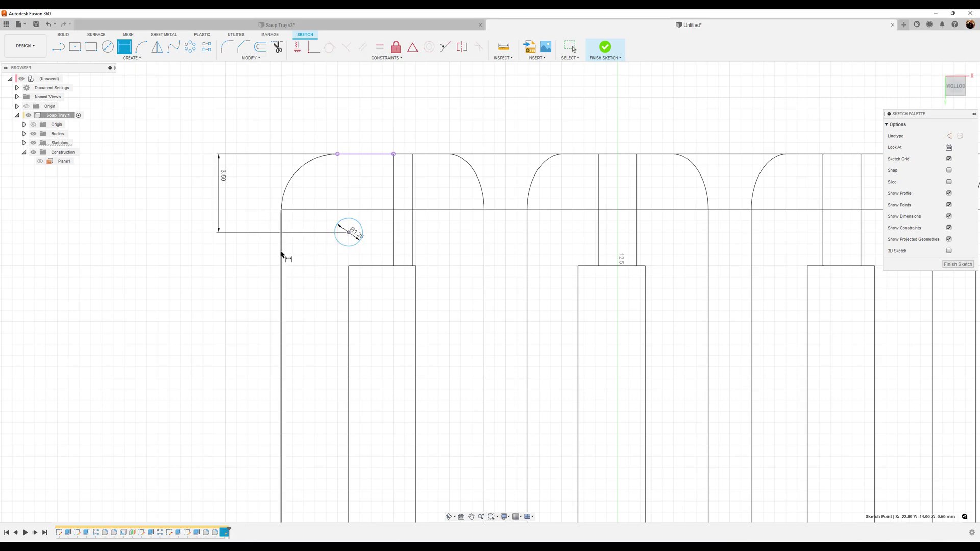
{"action": "left_click", "coordinate": [312, 262]}
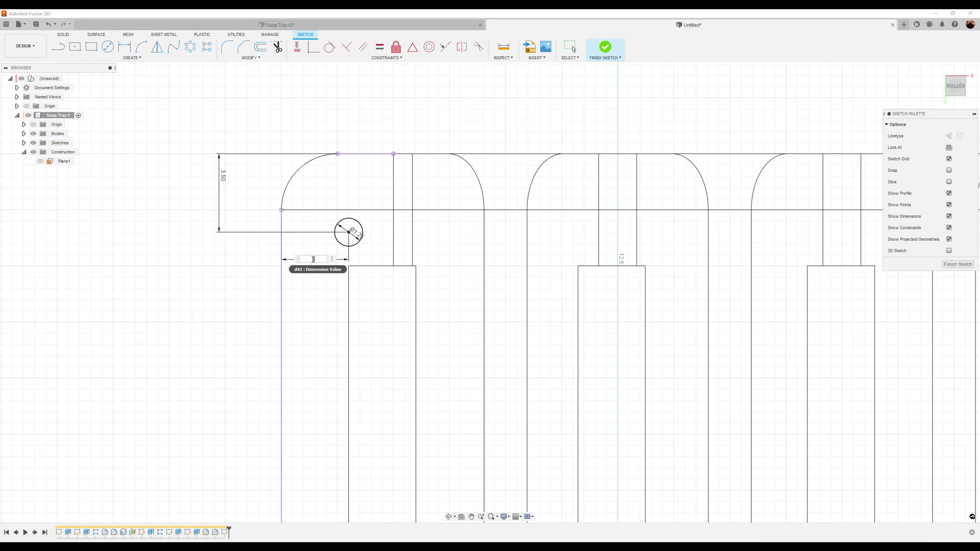
{"action": "key", "text": "Return"}
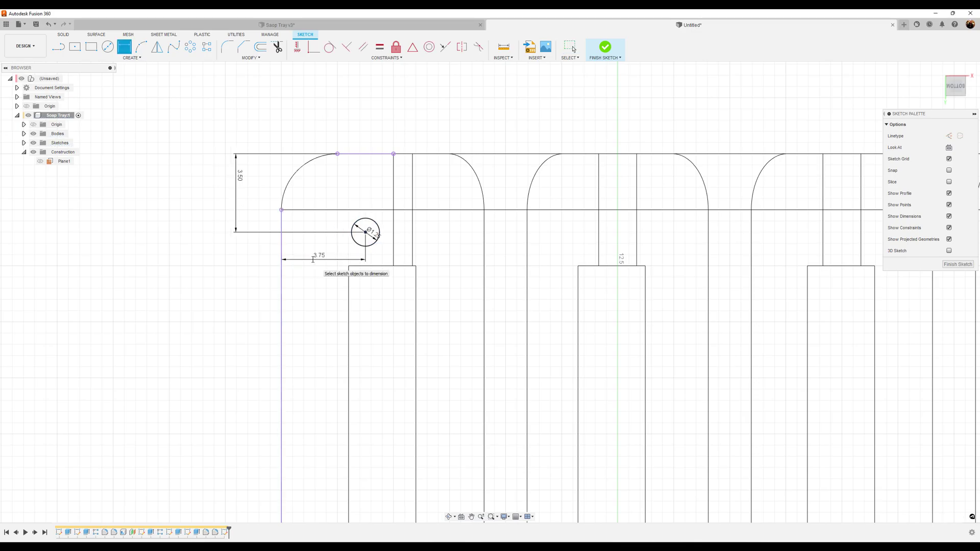
Step: Return the model to the shaded visual style with visible edges and finish the circle sketch
{"action": "scroll", "coordinate": [575, 389], "scroll_direction": "down", "scroll_amount": 4}
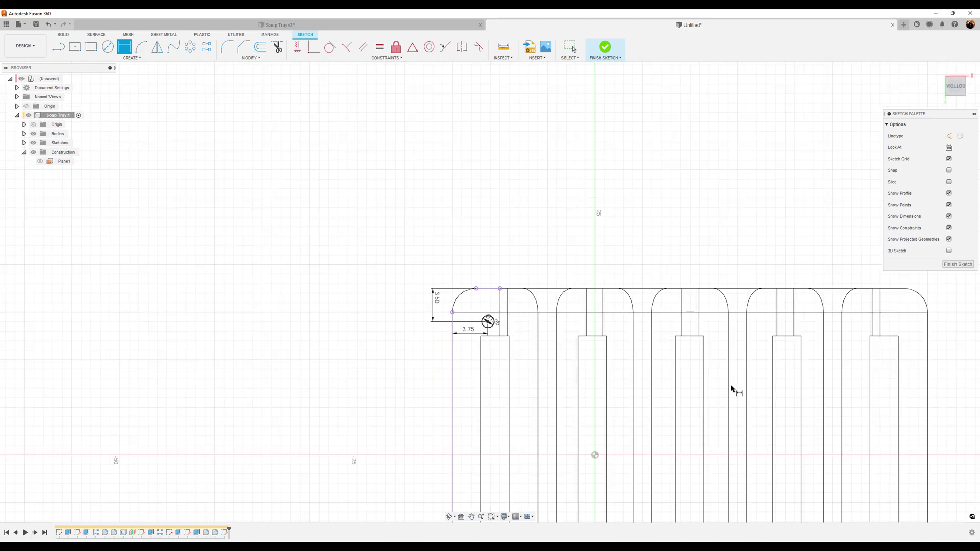
{"action": "key", "text": "ctrl+6"}
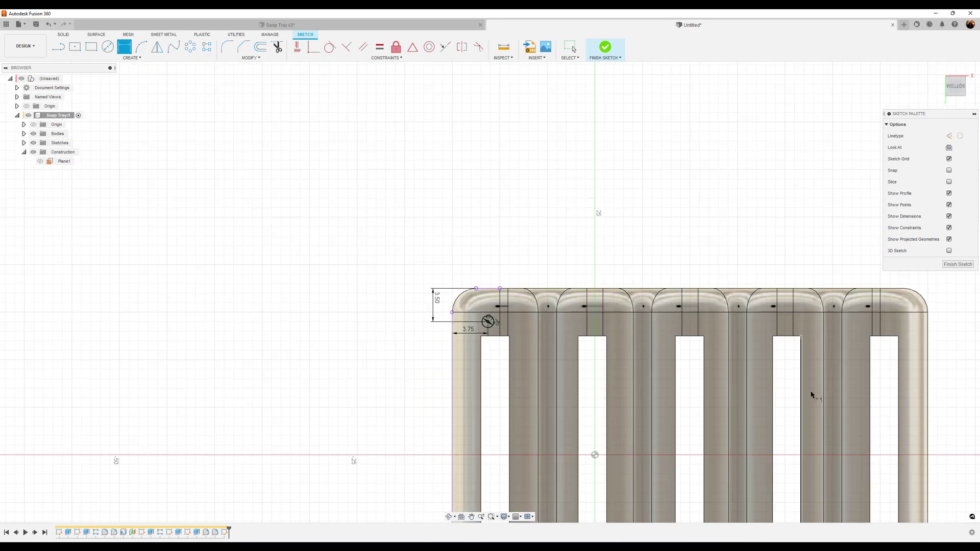
{"action": "middle_click_drag", "start_coordinate": [870, 345], "coordinate": [963, 277], "text": "shift"}
{"action": "left_click", "coordinate": [957, 264]}
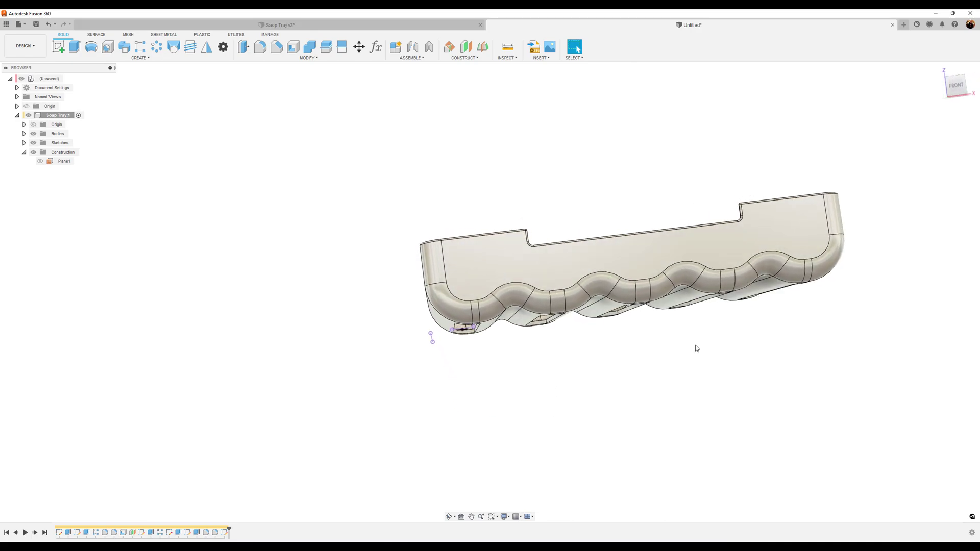
Step: Extrude the circle up to the outermost curved underside face with a 10-degree taper, joining it to the tray as a foot
{"action": "key", "text": "e"}
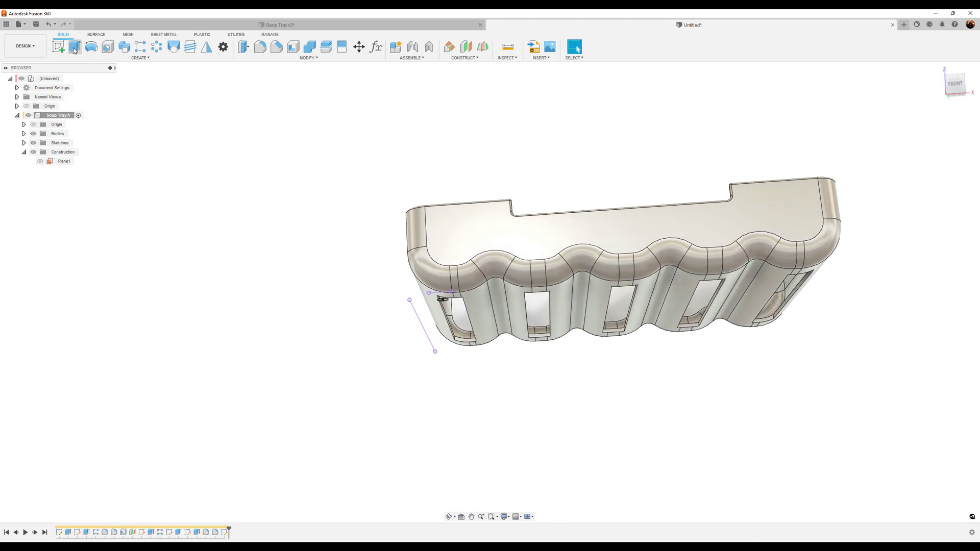
{"action": "scroll", "coordinate": [463, 398], "scroll_direction": "up", "scroll_amount": 5}
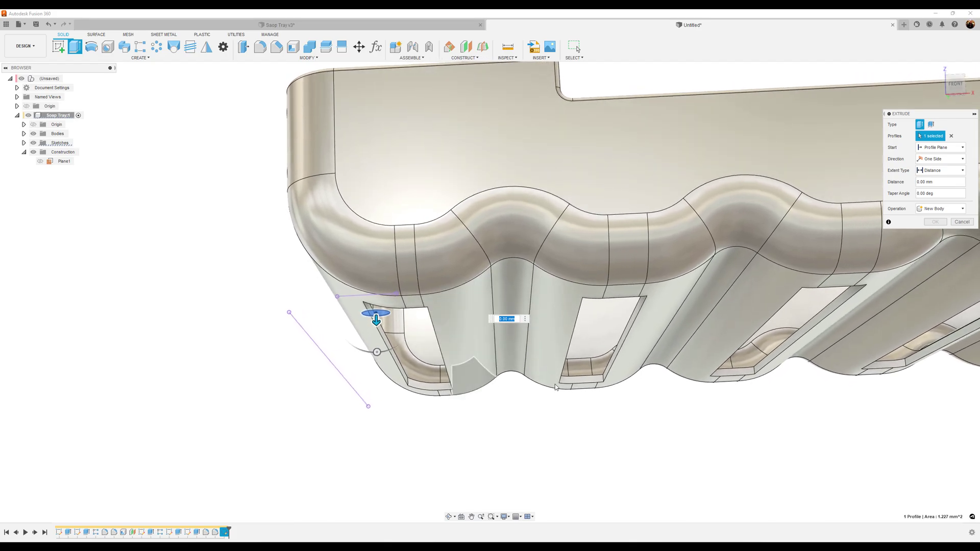
{"action": "left_click", "coordinate": [948, 171]}
{"action": "left_click", "coordinate": [937, 193]}
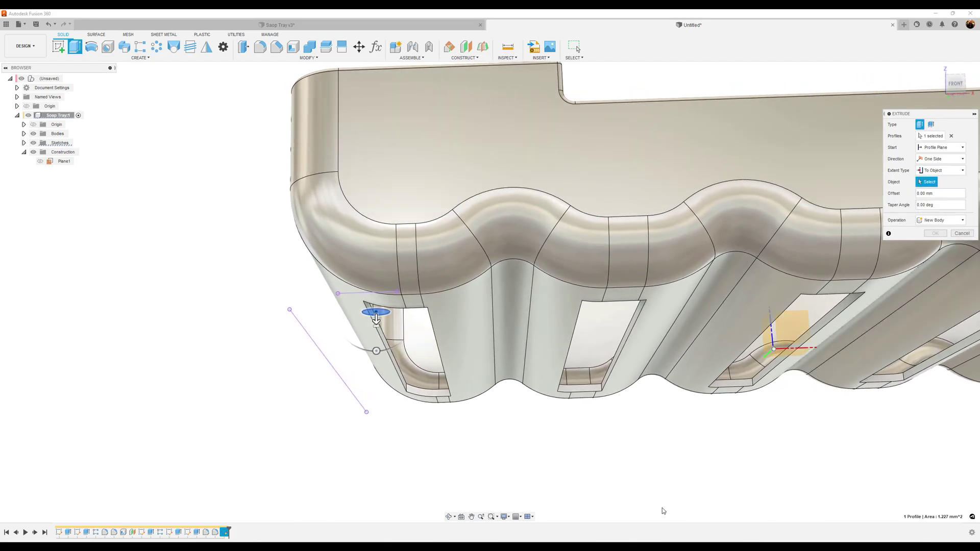
{"action": "left_click", "coordinate": [353, 310]}
{"action": "middle_click_drag", "start_coordinate": [719, 444], "coordinate": [657, 478], "text": "shift"}
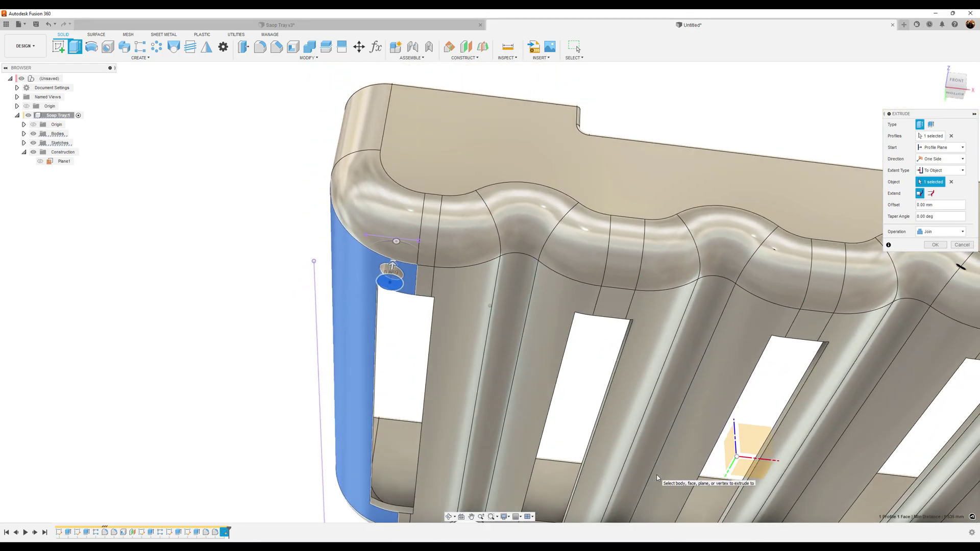
{"action": "left_click_drag", "start_coordinate": [943, 217], "coordinate": [869, 216]}
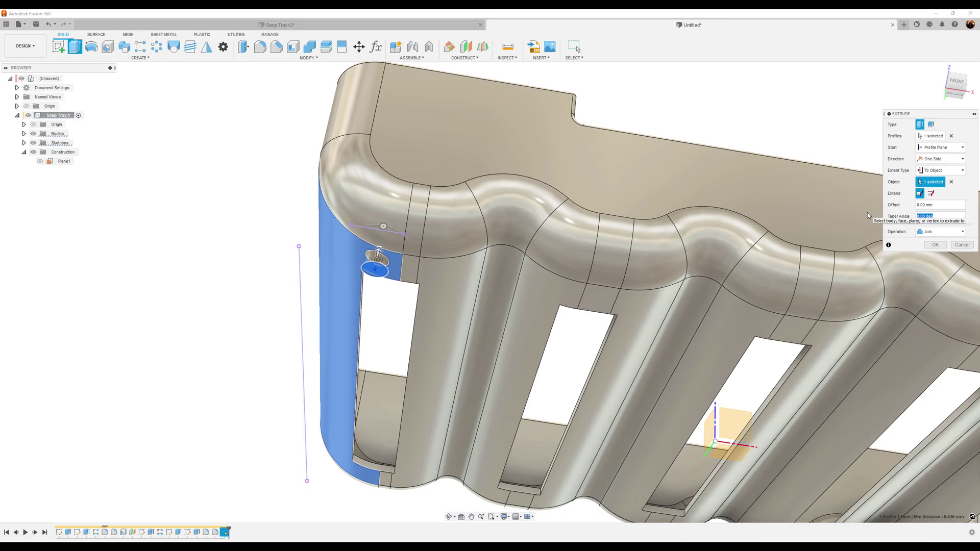
{"action": "type", "text": "10"}
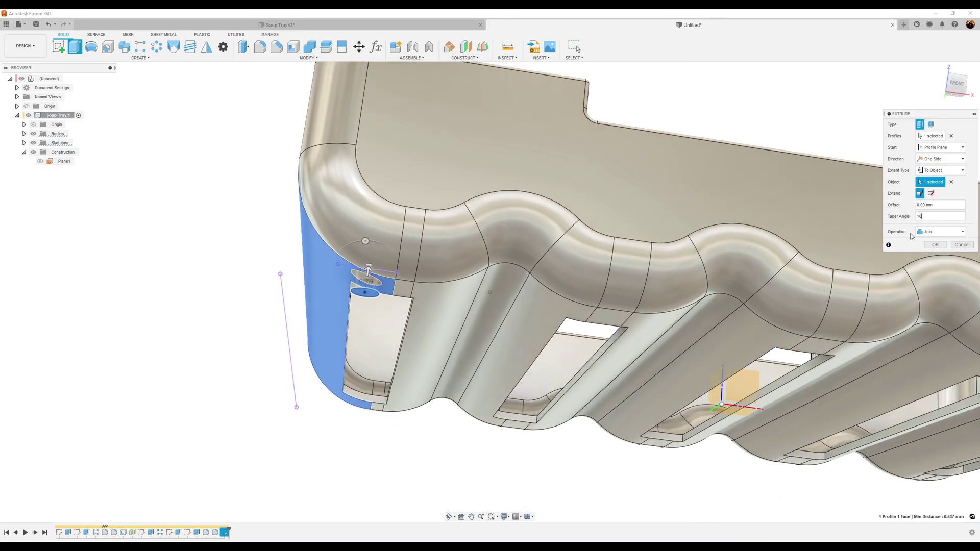
{"action": "left_click", "coordinate": [935, 245]}
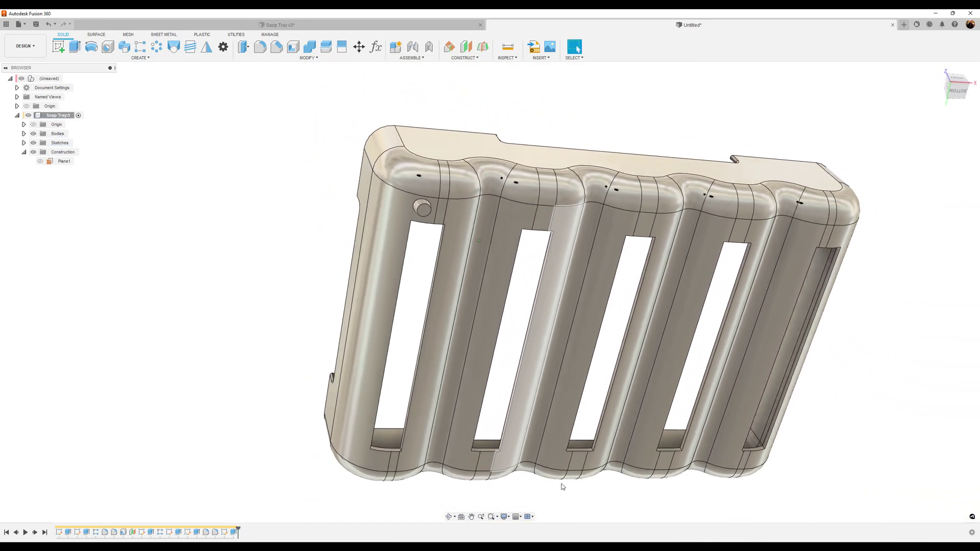
Step: Mirror the foot's extrude feature across the XZ plane to the opposite end of the first slot
{"action": "middle_click_drag", "start_coordinate": [562, 486], "coordinate": [780, 357], "text": "shift"}
{"action": "left_click", "coordinate": [211, 49]}
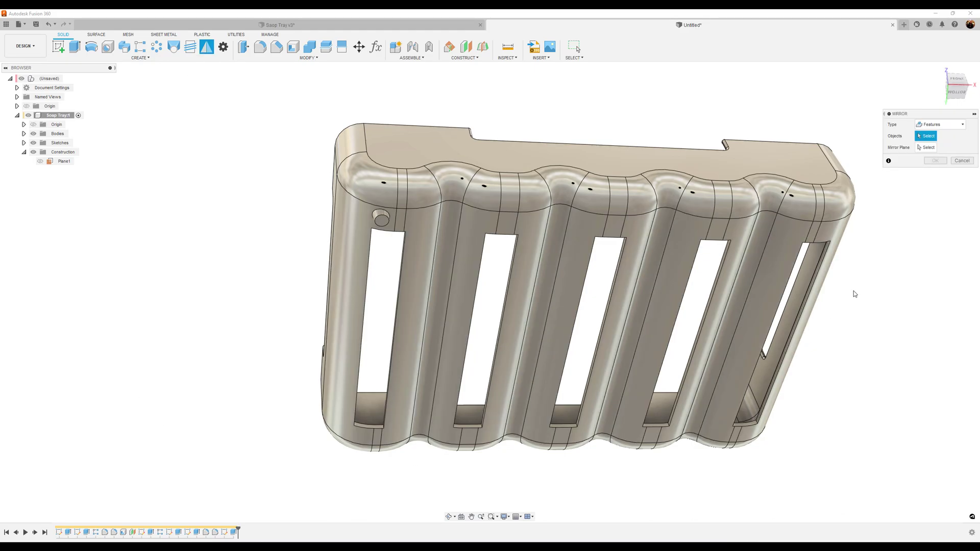
{"action": "left_click", "coordinate": [235, 531]}
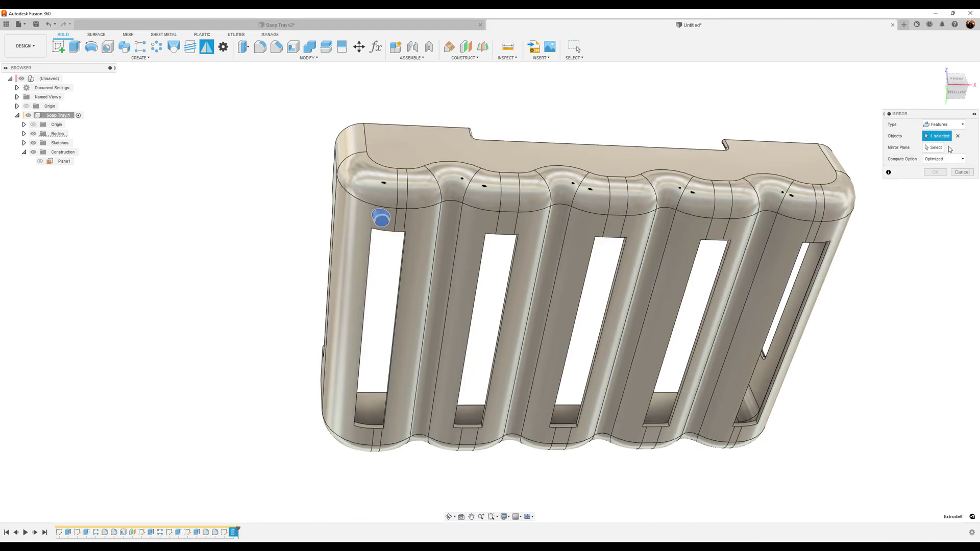
{"action": "left_click", "coordinate": [942, 148]}
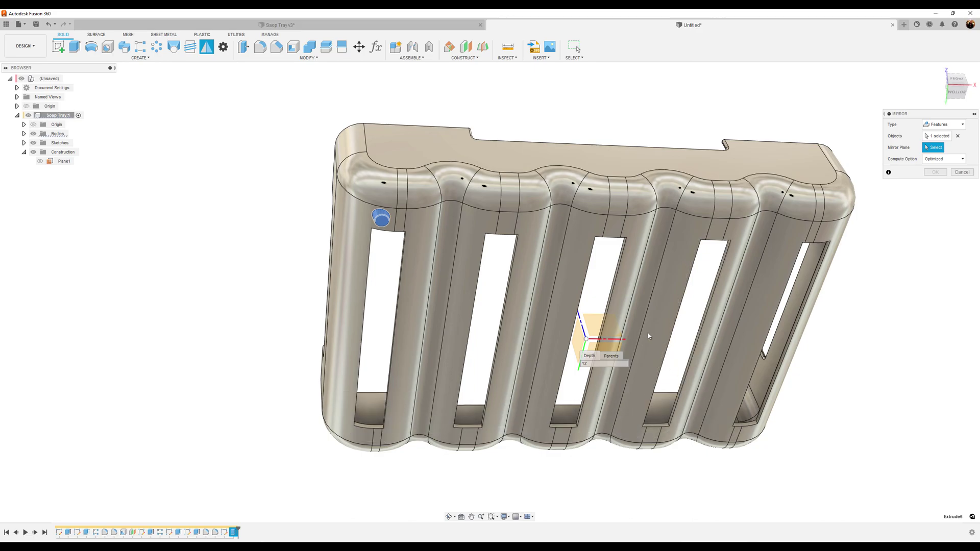
{"action": "left_click", "coordinate": [595, 319]}
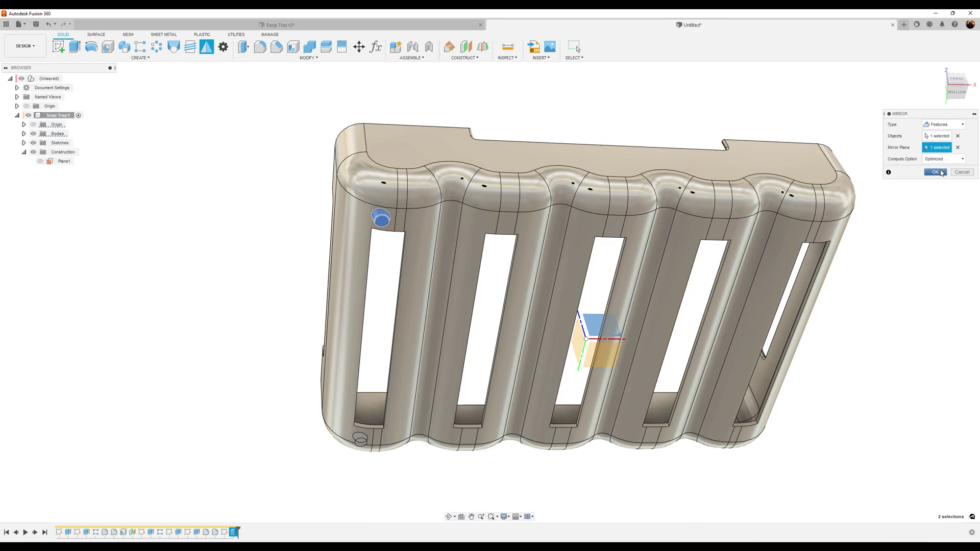
{"action": "left_click", "coordinate": [935, 173]}
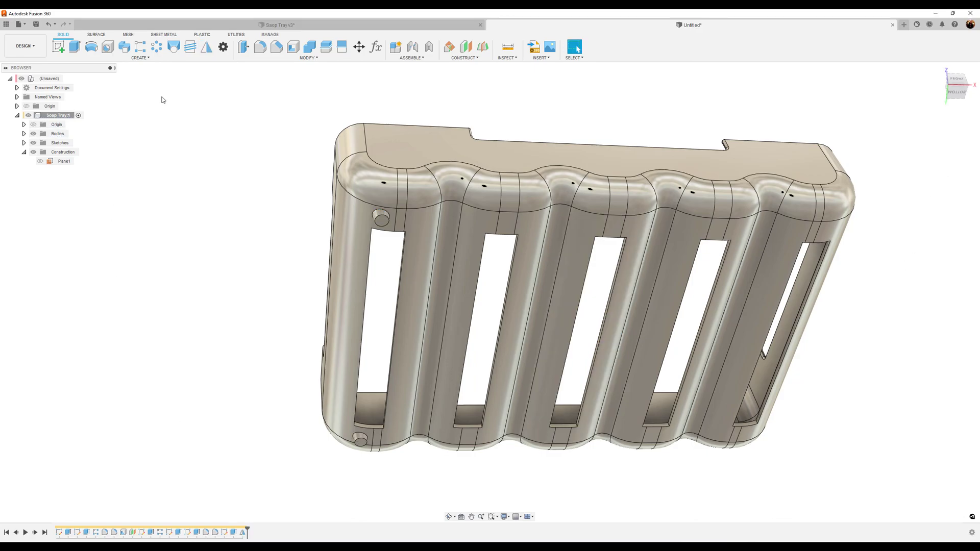
Step: Mirror both the extruded foot and its mirrored copy across the YZ plane to the tray's other short side
{"action": "left_click", "coordinate": [206, 47]}
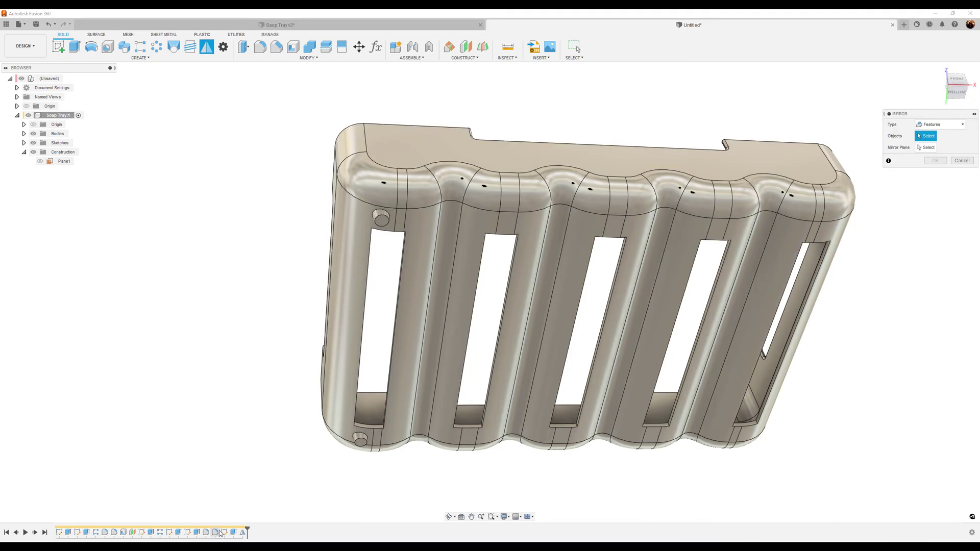
{"action": "left_click", "coordinate": [243, 534]}
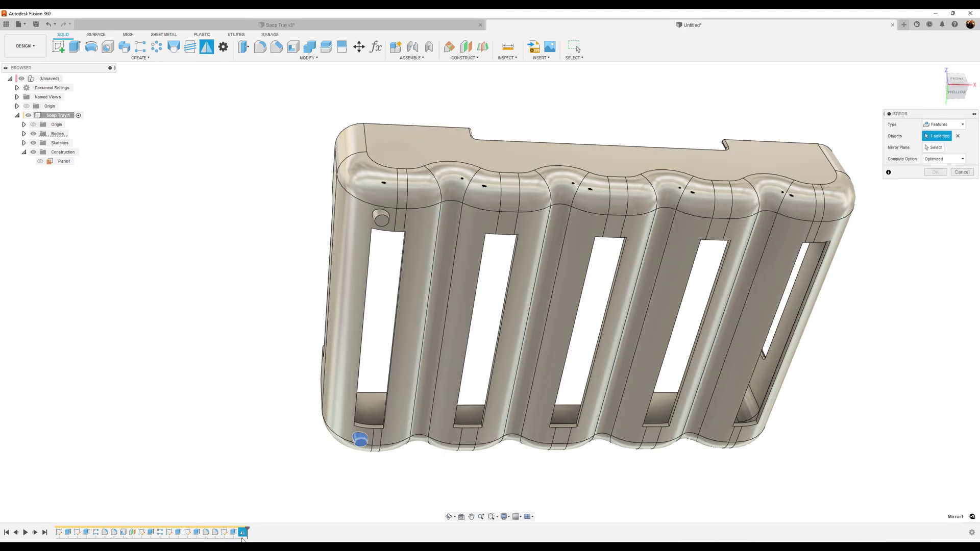
{"action": "left_click", "coordinate": [234, 533]}
{"action": "left_click", "coordinate": [931, 149]}
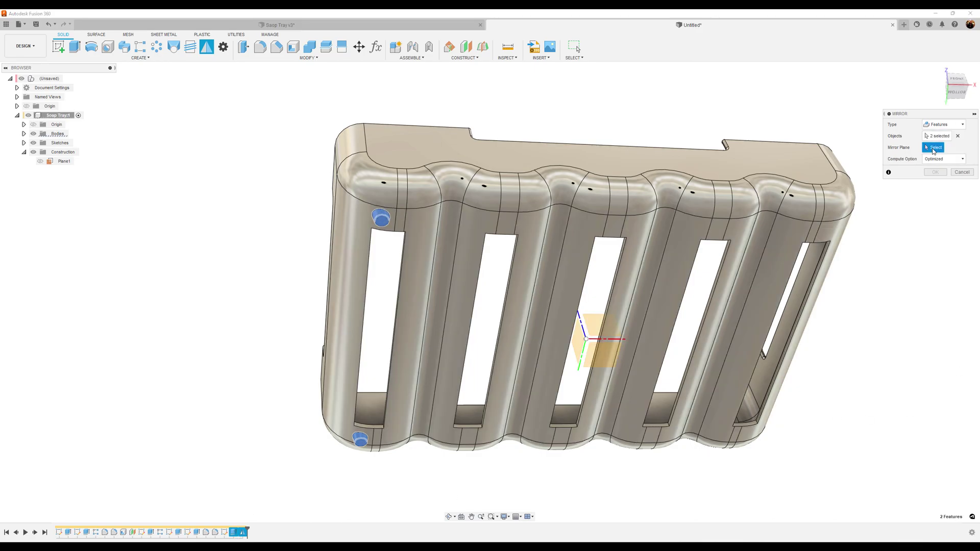
{"action": "left_click", "coordinate": [581, 344]}
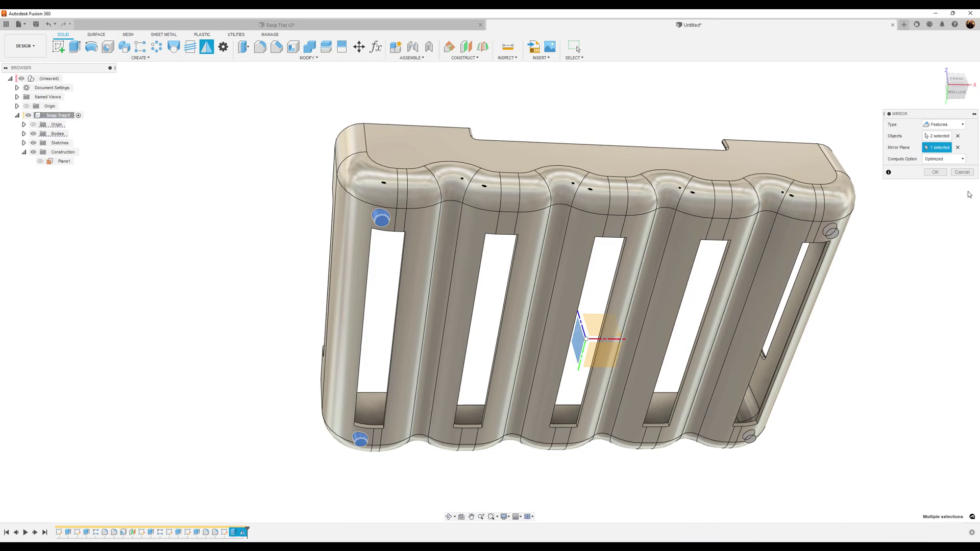
{"action": "left_click", "coordinate": [942, 170]}
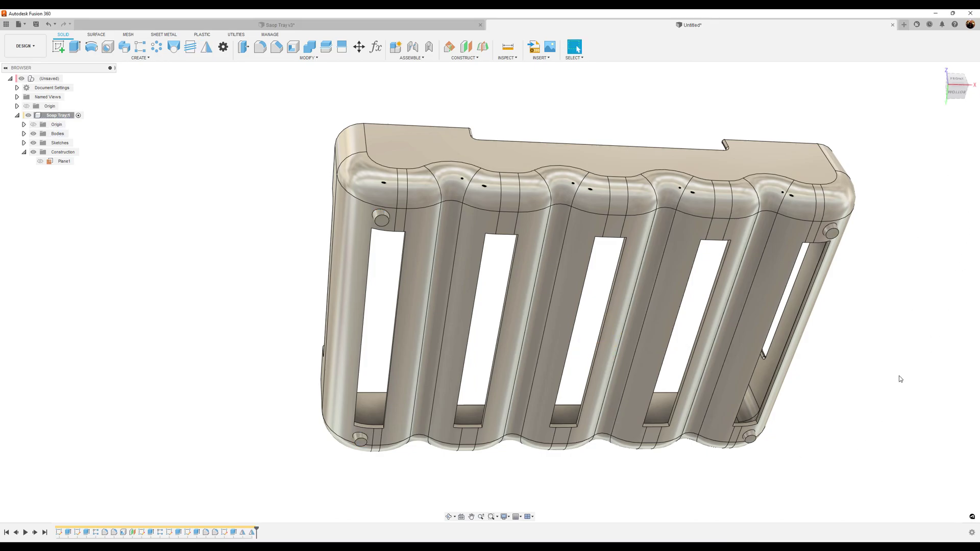
Step: Open the appearance settings and search the appearance library for plastic
{"action": "middle_click_drag", "start_coordinate": [884, 403], "coordinate": [168, 536], "text": "shift"}
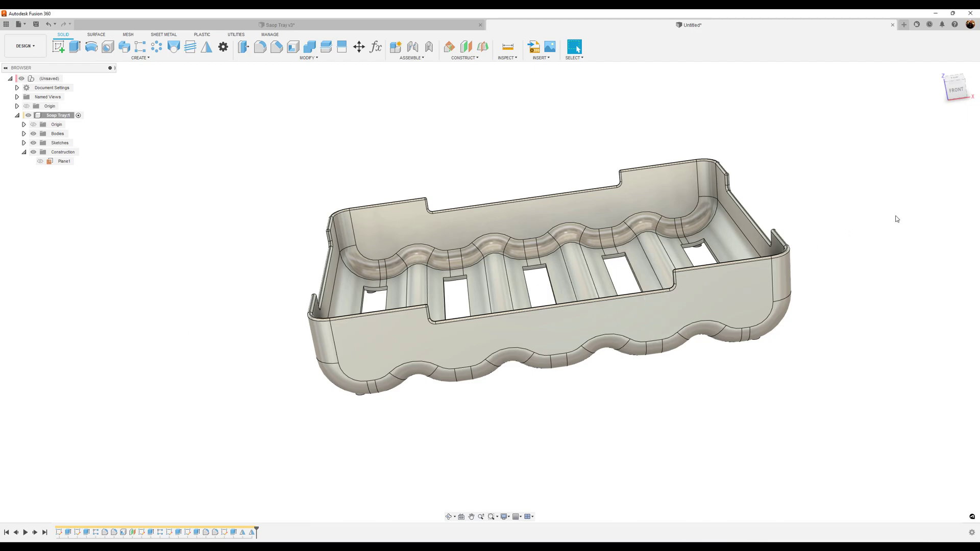
{"action": "middle_click_drag", "start_coordinate": [895, 217], "coordinate": [882, 219], "text": "shift"}
{"action": "scroll", "coordinate": [883, 218], "scroll_direction": "up", "scroll_amount": 1}
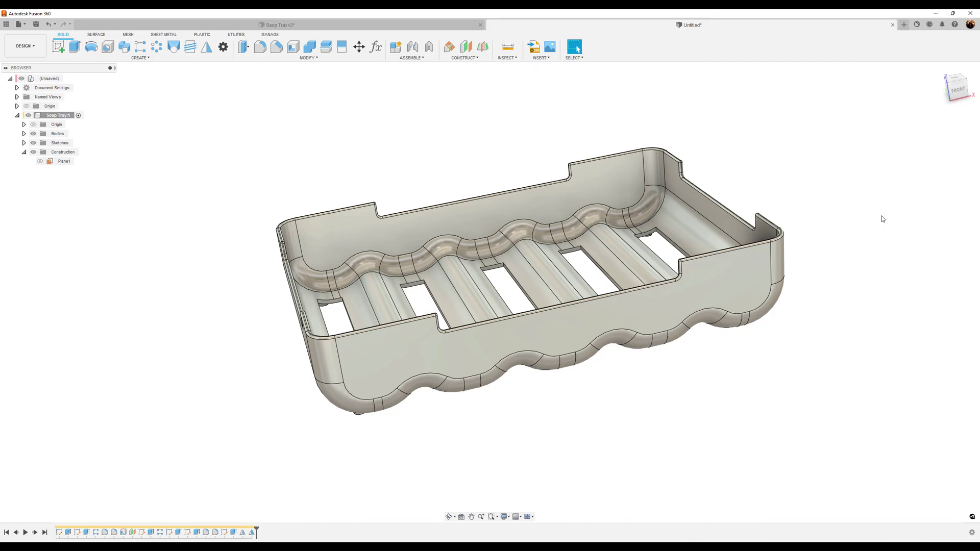
{"action": "key", "text": "a"}
{"action": "left_click", "coordinate": [867, 234]}
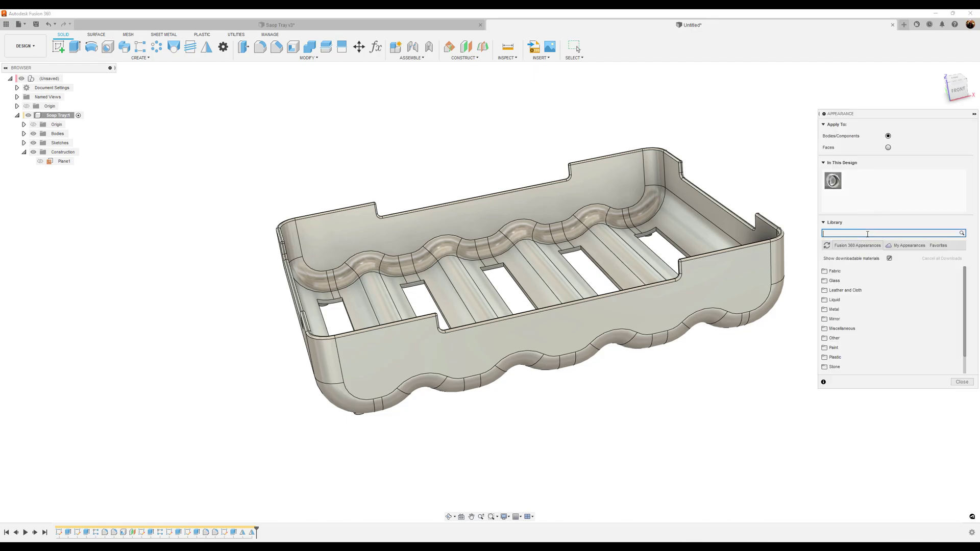
{"action": "type", "text": "plastic"}
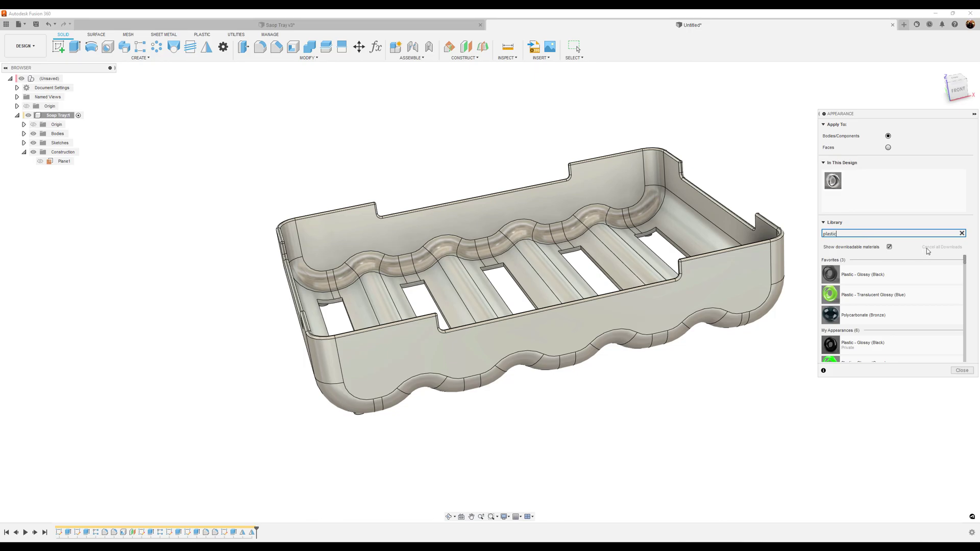
Step: Apply the Polyimide (Kapton) appearance to the tray body and open that appearance for editing
{"action": "left_click_drag", "start_coordinate": [964, 259], "coordinate": [964, 366]}
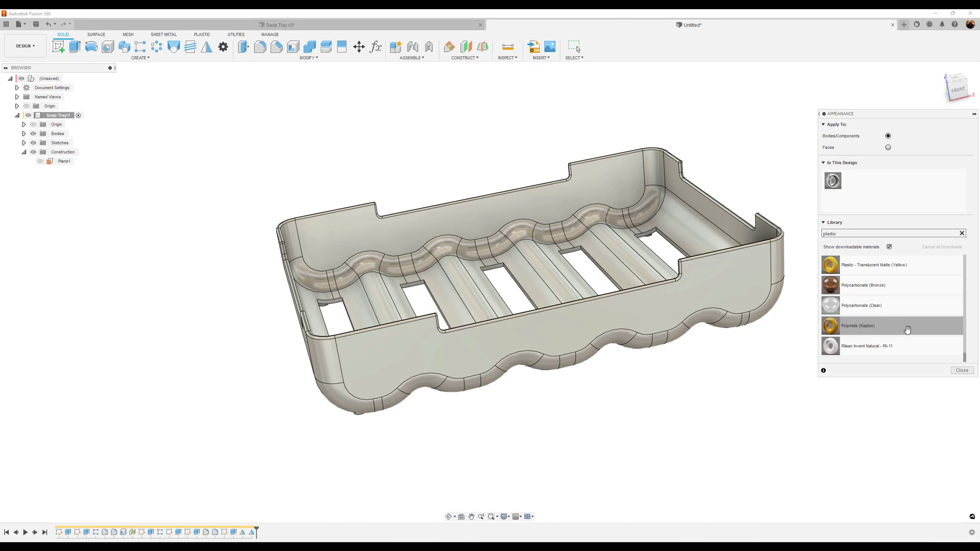
{"action": "left_click_drag", "start_coordinate": [718, 316], "coordinate": [717, 292]}
{"action": "double_click", "coordinate": [857, 181]}
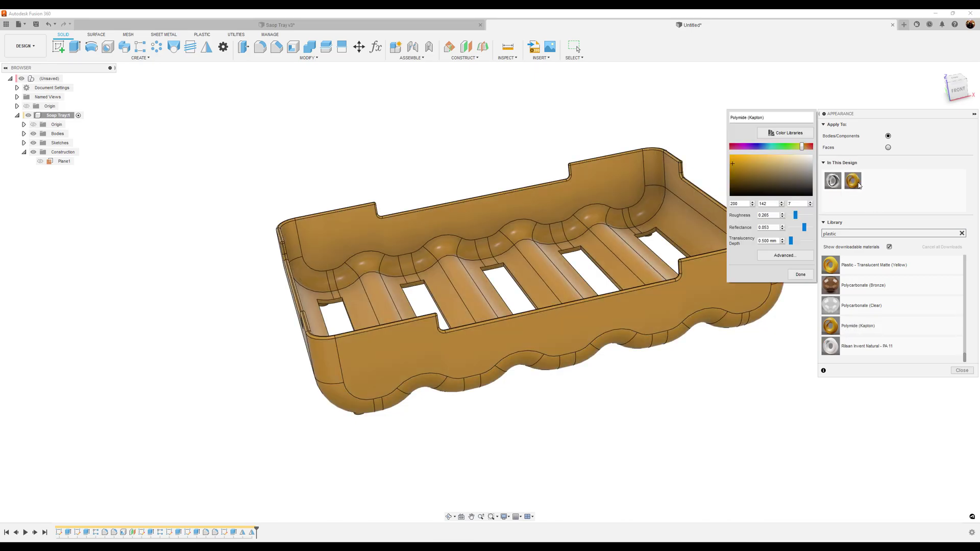
Step: Recolour the Polyimide (Kapton) appearance to a medium blue with a green value of 154, and close the appearance settings
{"action": "mouse_move", "coordinate": [765, 147]}
{"action": "left_mouse_down"}
{"action": "mouse_move", "coordinate": [796, 147]}
{"action": "mouse_move", "coordinate": [770, 148]}
{"action": "left_mouse_up"}
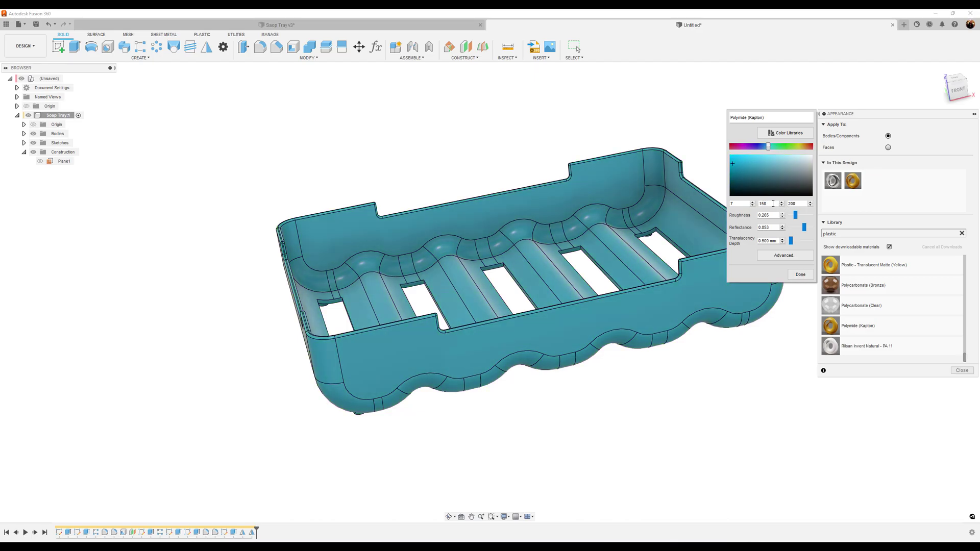
{"action": "left_click_drag", "start_coordinate": [772, 203], "coordinate": [750, 204]}
{"action": "type", "text": "154"}
{"action": "left_click", "coordinate": [801, 276]}
{"action": "left_click", "coordinate": [960, 371]}
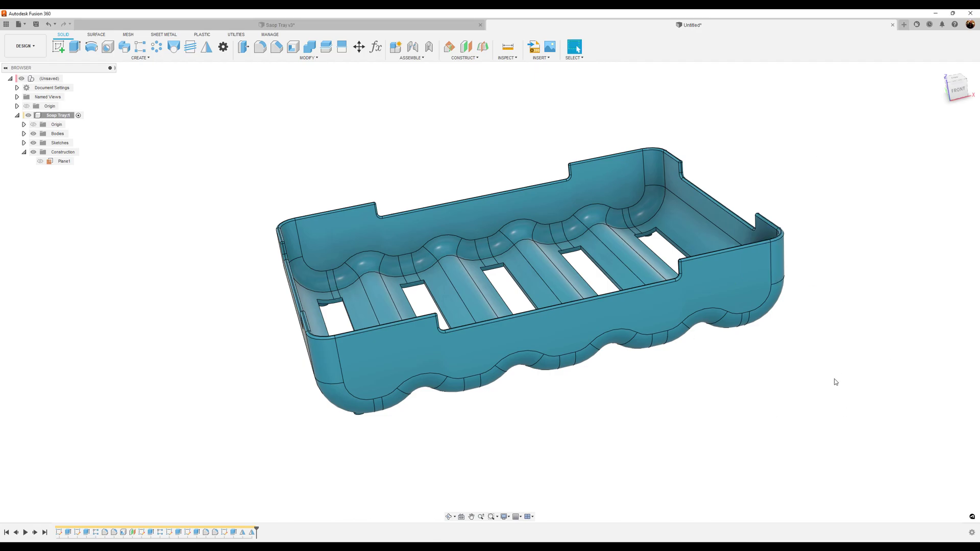
Step: Switch to the Render workspace and start an in-canvas render of the soap tray
{"action": "left_click", "coordinate": [27, 53]}
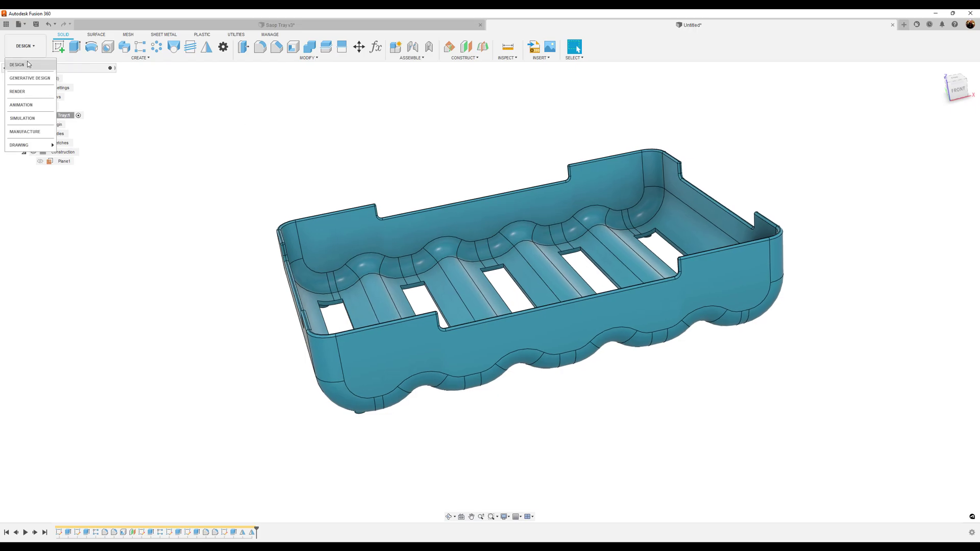
{"action": "left_click", "coordinate": [19, 91]}
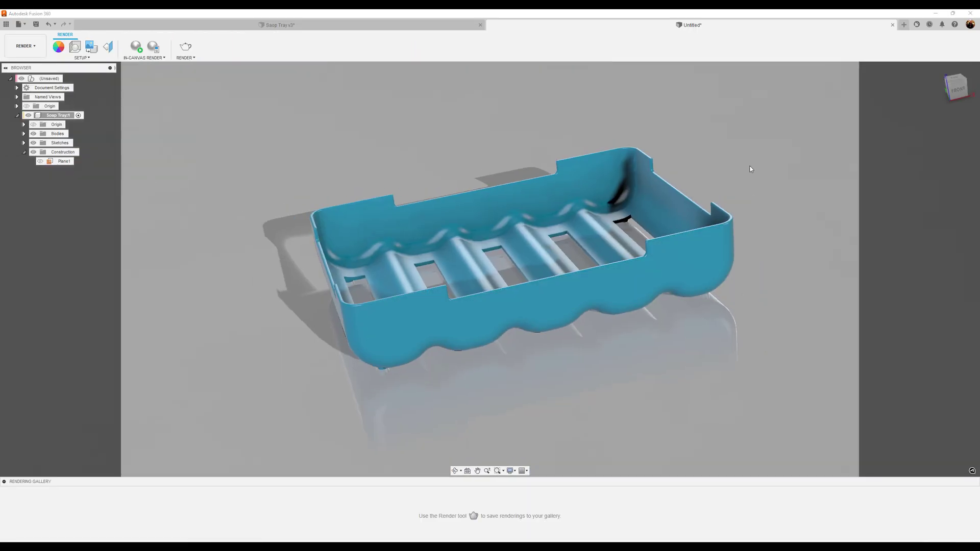
{"action": "left_click", "coordinate": [138, 49]}
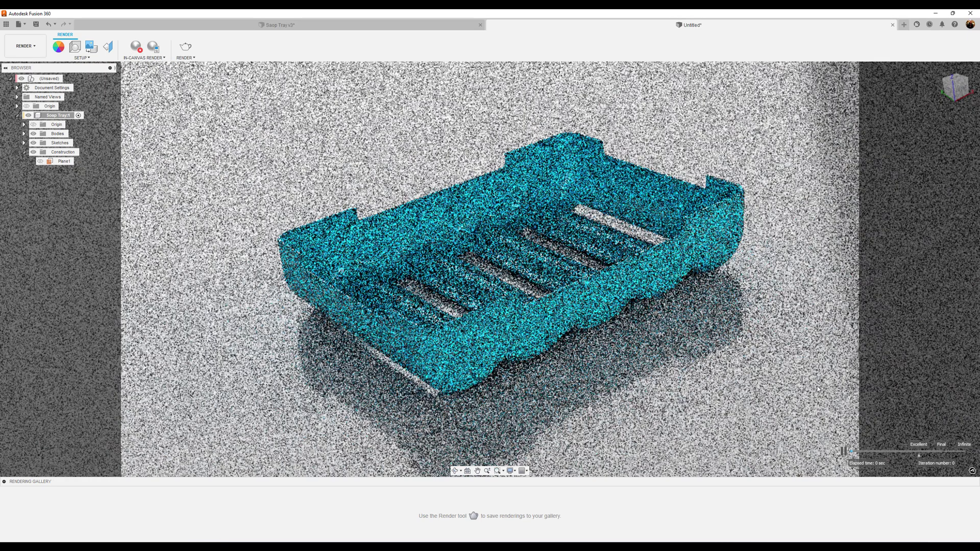
{"action": "scroll", "coordinate": [492, 247], "scroll_direction": "up", "scroll_amount": 1}
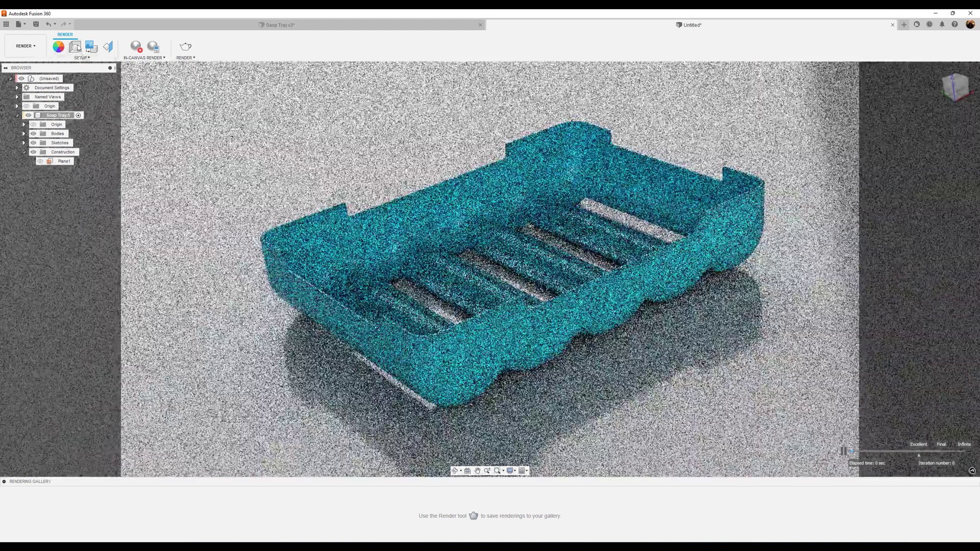
Step: Open the scene settings and set the ground reflection roughness to .05
{"action": "left_click", "coordinate": [75, 48]}
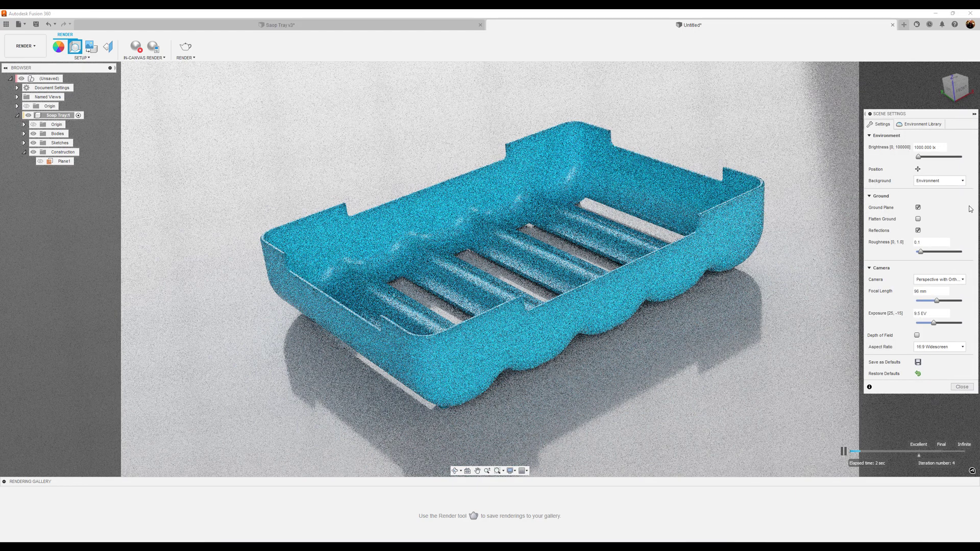
{"action": "left_click", "coordinate": [919, 242]}
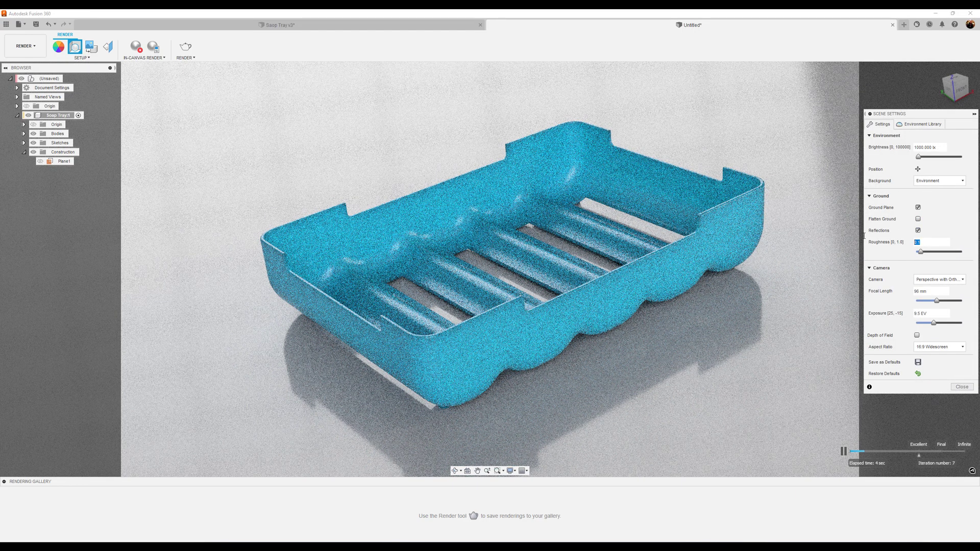
{"action": "key", "text": "BackSpace"}
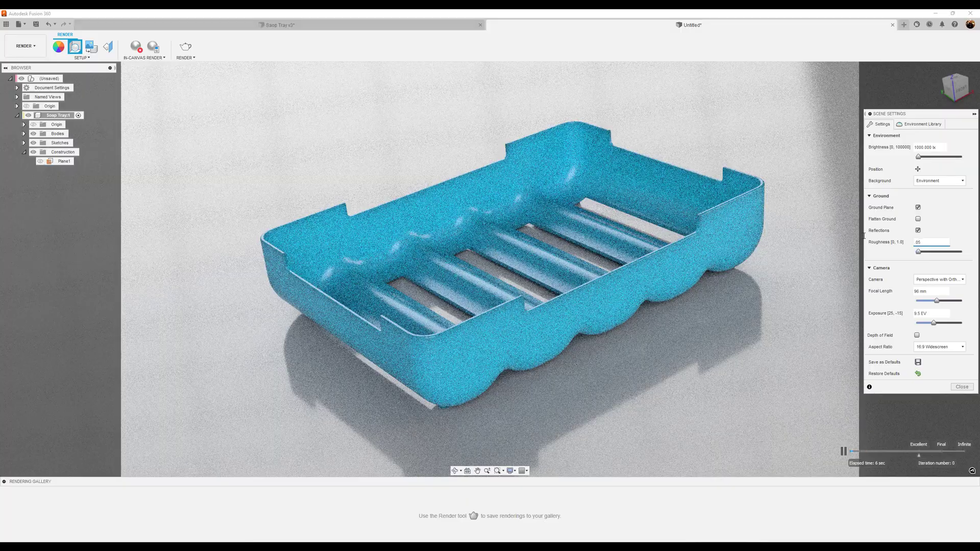
{"action": "key", "text": "Return"}
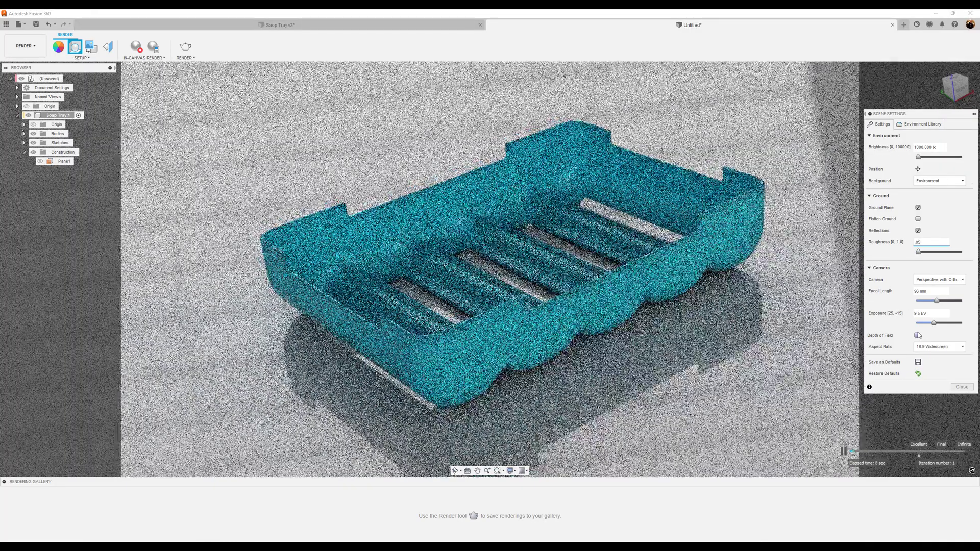
Step: Enable depth of field with a blur of .04 and its center of focus on the middle of the tray floor
{"action": "left_click", "coordinate": [918, 336]}
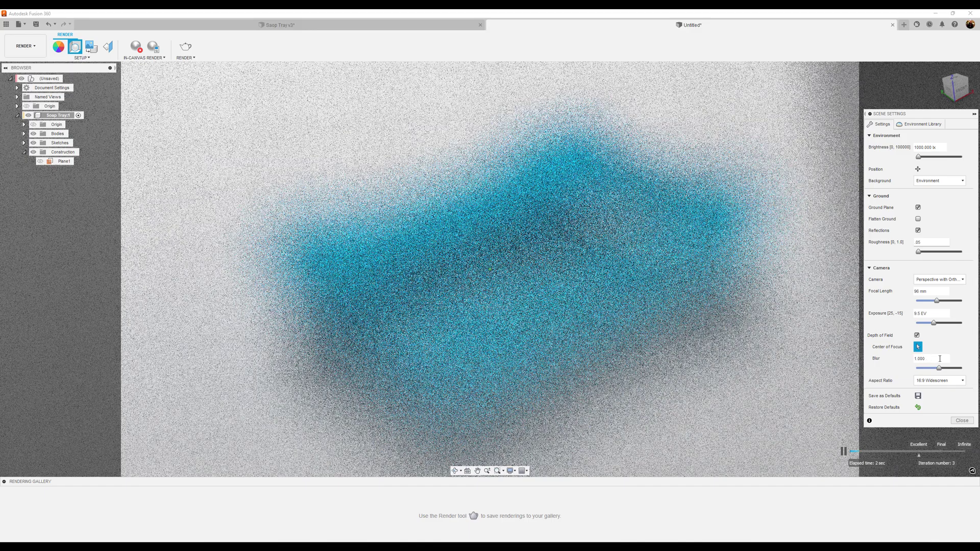
{"action": "left_click_drag", "start_coordinate": [922, 358], "coordinate": [857, 359]}
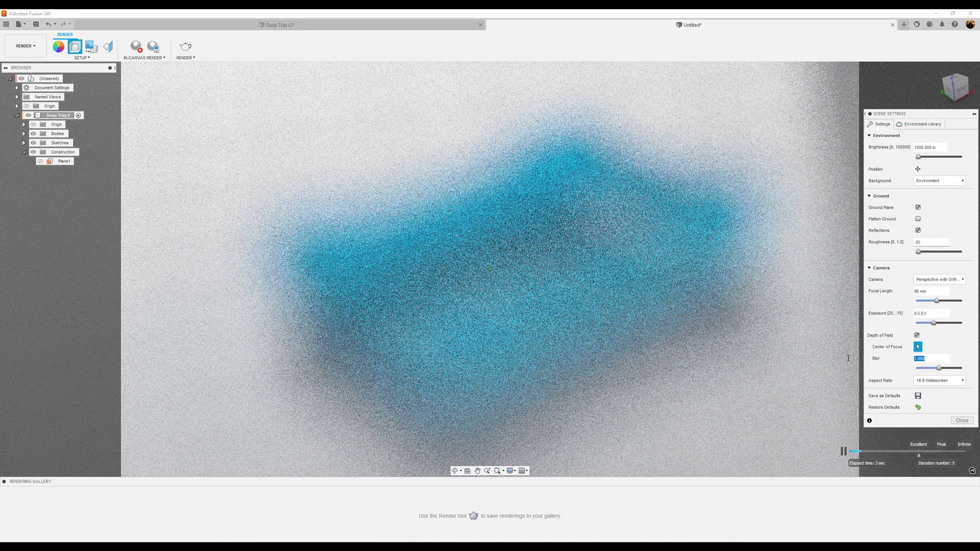
{"action": "key", "text": "BackSpace"}
{"action": "key", "text": "Return"}
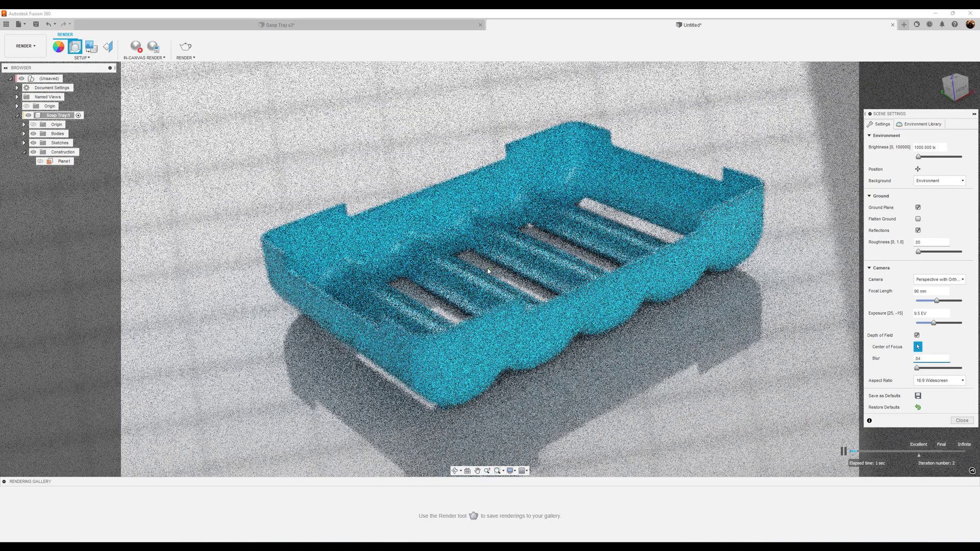
{"action": "left_click", "coordinate": [488, 271]}
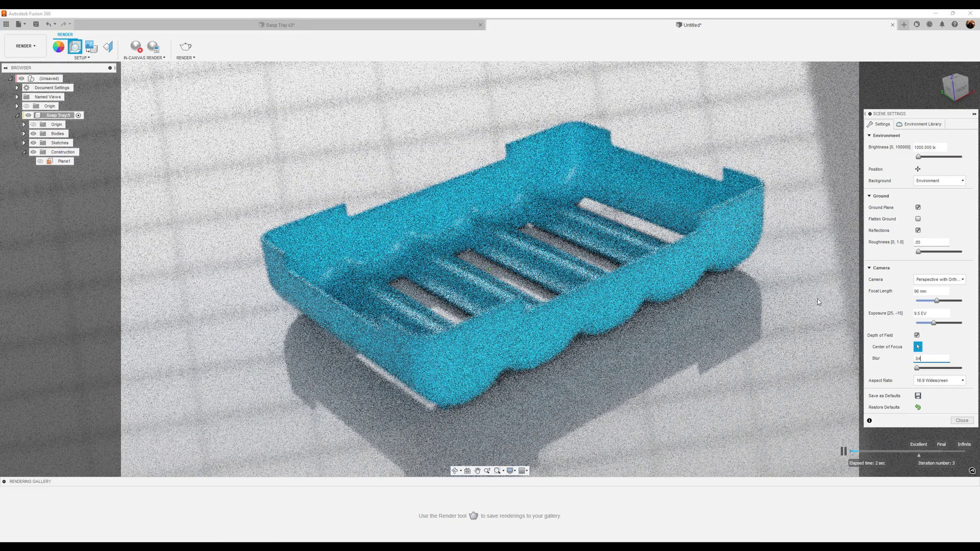
Step: Set the camera's focal length to 200 mm, enlarge the tray in the frame and close the scene settings
{"action": "left_click", "coordinate": [921, 291]}
{"action": "type", "text": "200"}
{"action": "key", "text": "Return"}
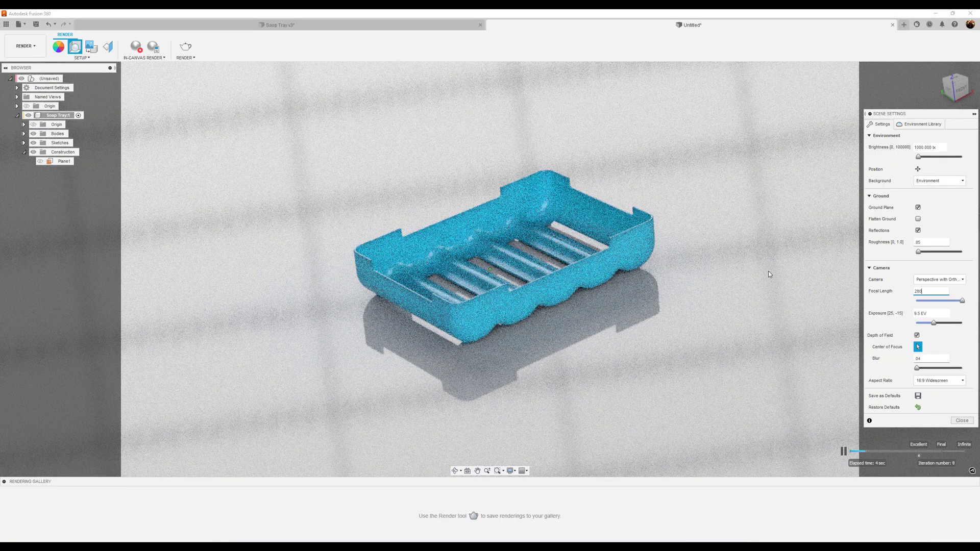
{"action": "scroll", "coordinate": [769, 275], "scroll_direction": "up", "scroll_amount": 3}
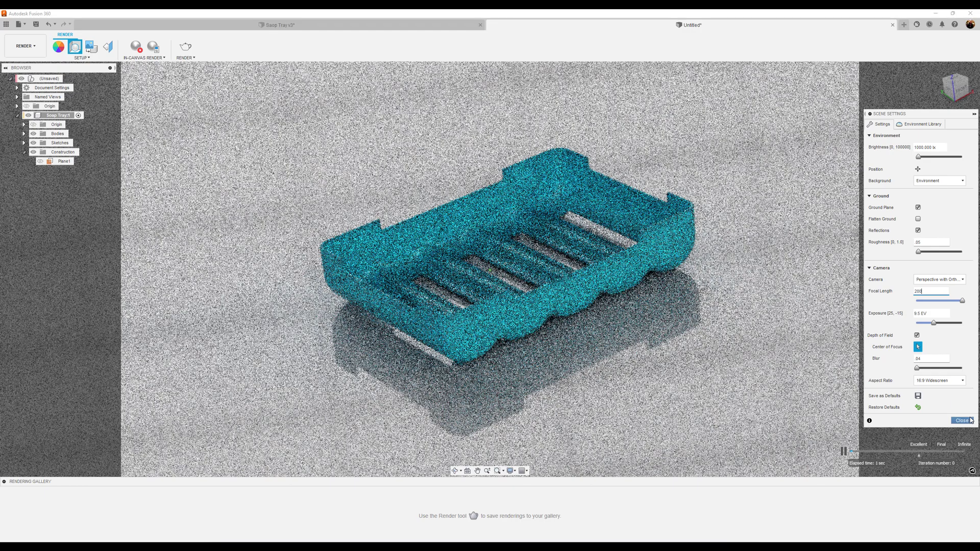
{"action": "left_click", "coordinate": [962, 420]}
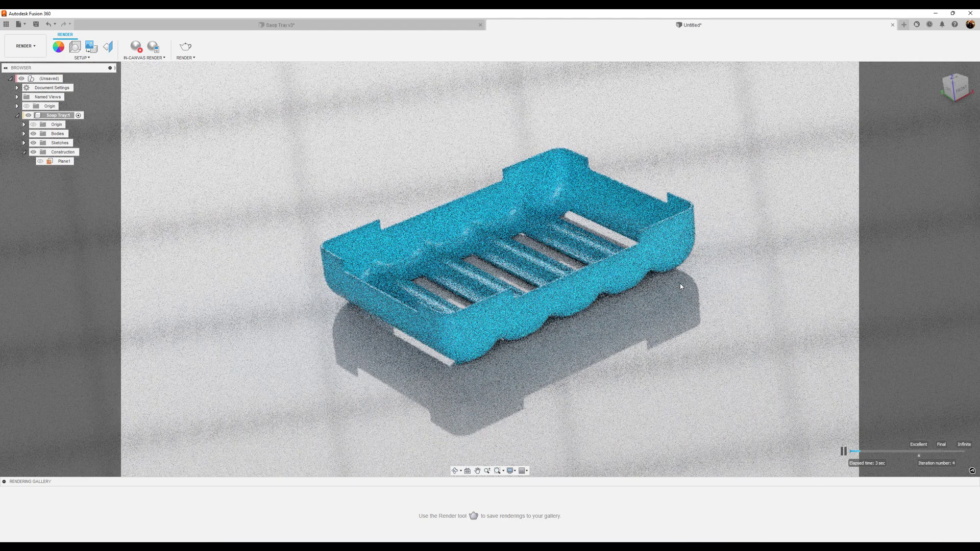